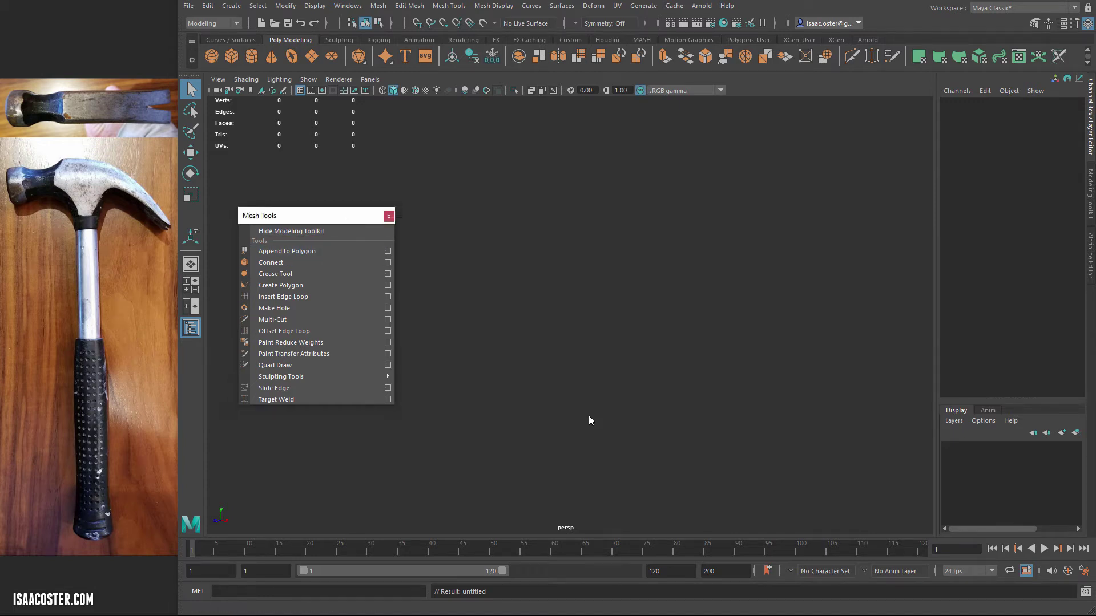
Close the floating Mesh Tools window and create a polygon cube at the origin
{"action": "left_click", "coordinate": [389, 216]}
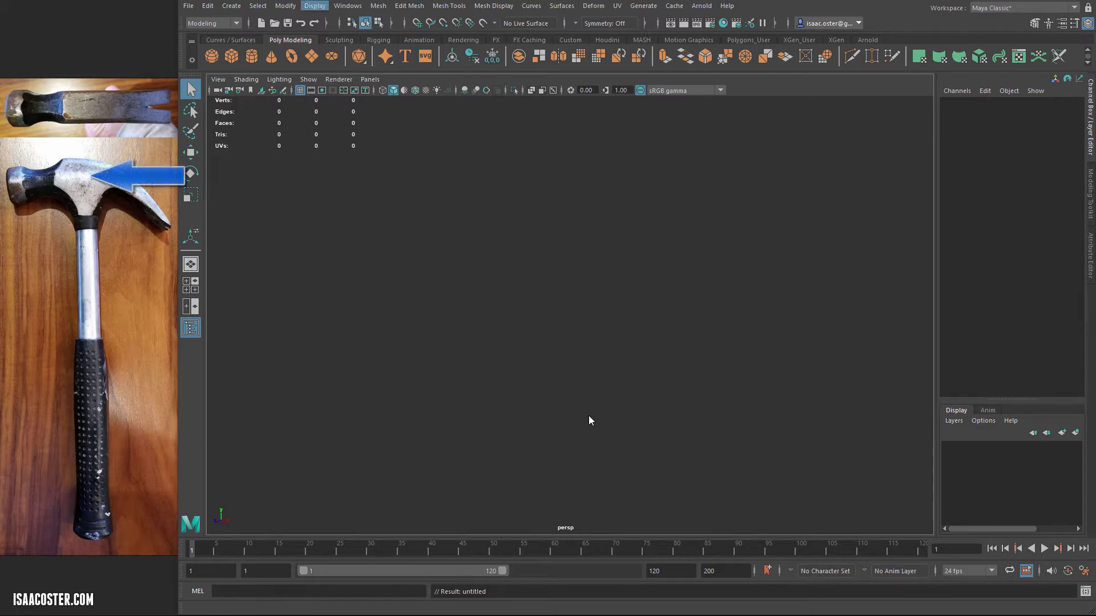
{"action": "left_click", "coordinate": [258, 6]}
{"action": "mouse_move", "coordinate": [231, 5]}
{"action": "mouse_move", "coordinate": [265, 46]}
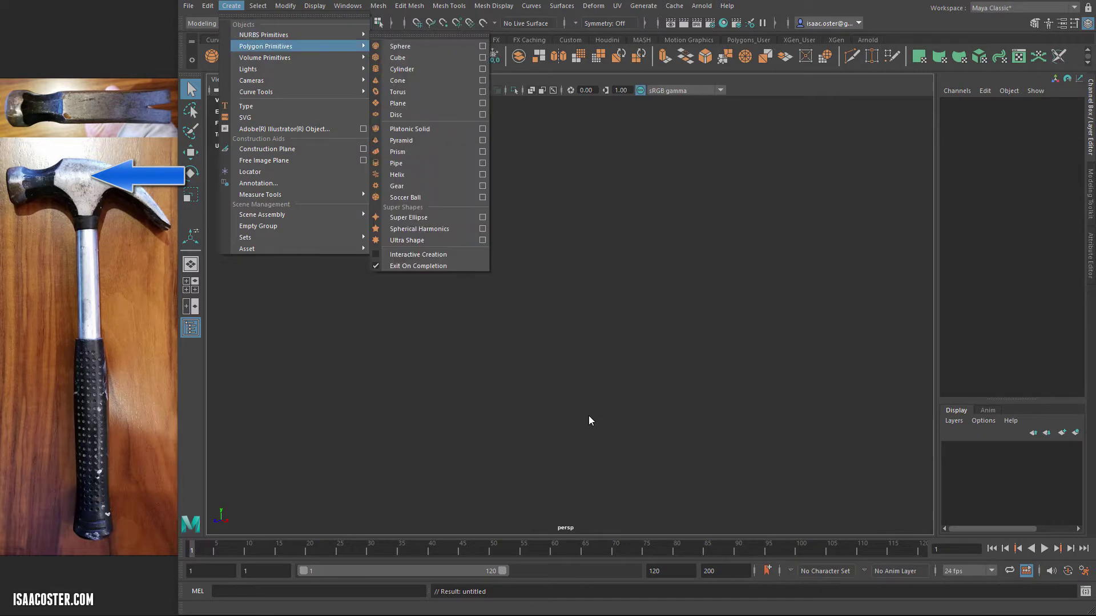
{"action": "left_click", "coordinate": [397, 57]}
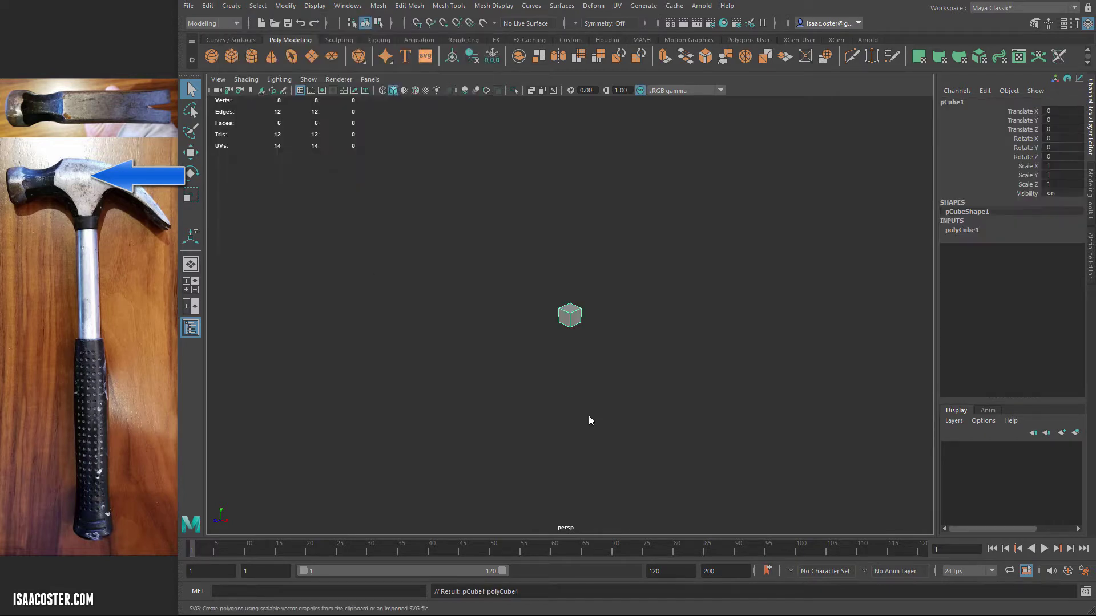
{"action": "key", "text": "f"}
{"action": "left_click_drag", "start_coordinate": [590, 421], "coordinate": [568, 418], "text": "alt"}
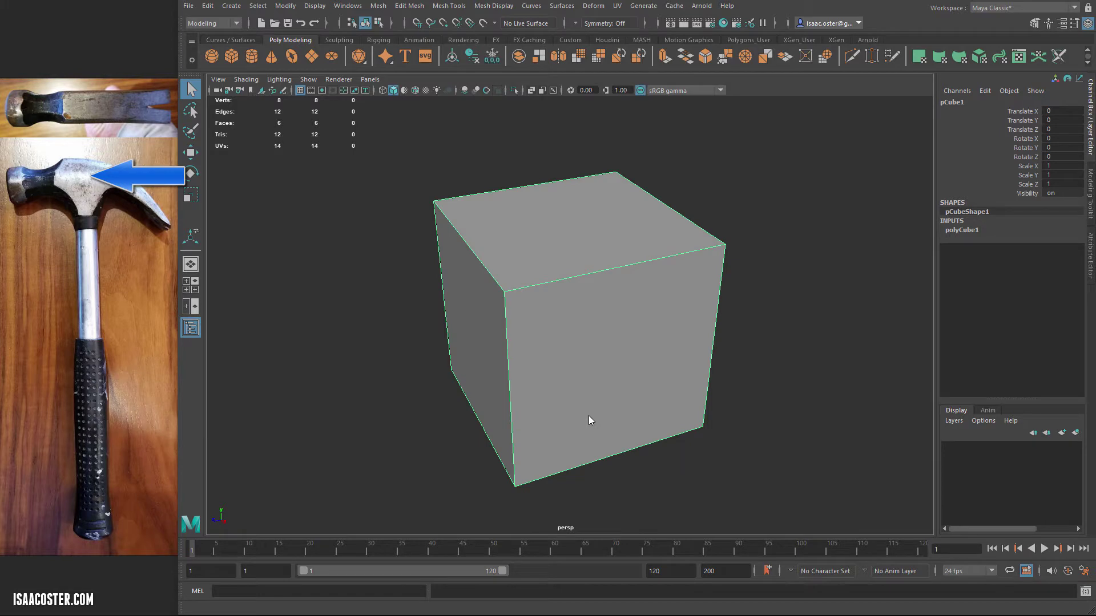
Select one side face of the cube and keep the Edit Mesh commands open in a floating window
{"action": "left_click_drag", "start_coordinate": [591, 420], "coordinate": [591, 421], "text": "alt"}
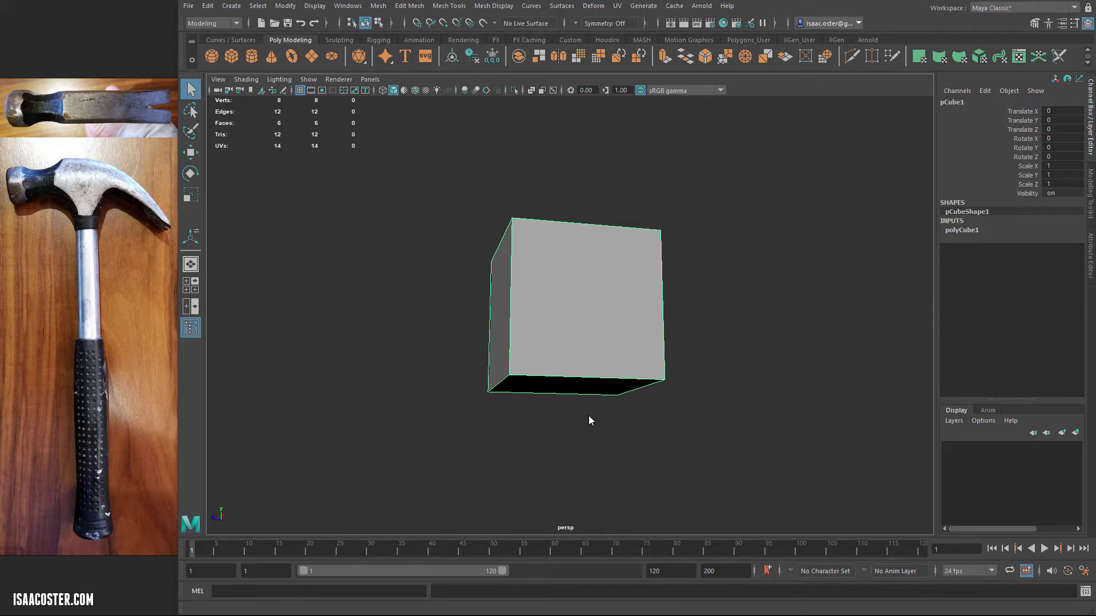
{"action": "left_click_drag", "start_coordinate": [590, 421], "coordinate": [589, 421], "text": "alt"}
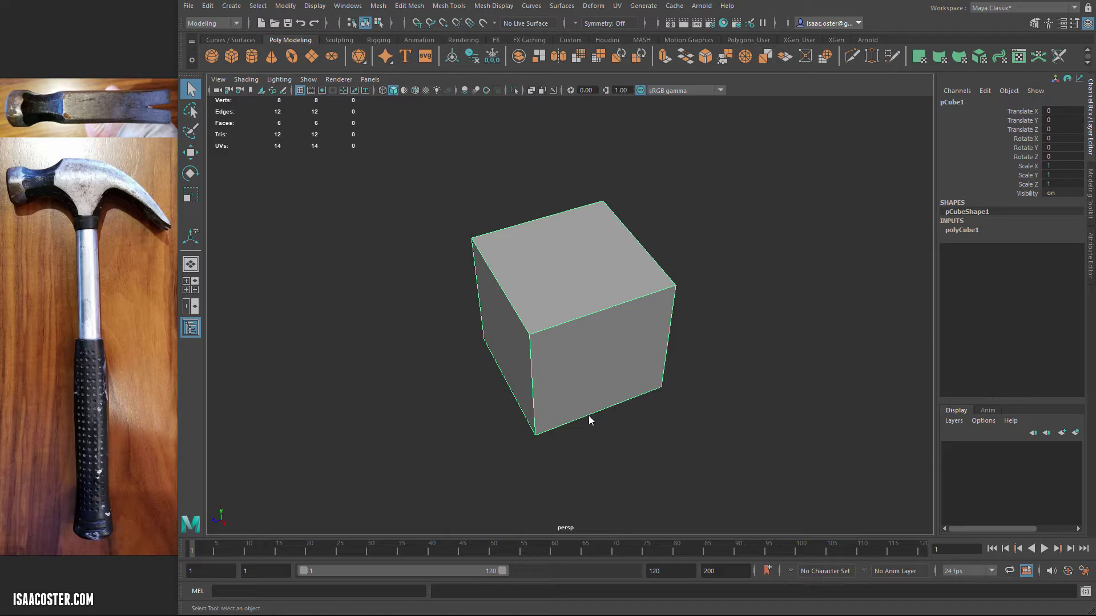
{"action": "left_click_drag", "start_coordinate": [590, 421], "coordinate": [589, 421], "text": "alt"}
{"action": "right_click_drag", "start_coordinate": [589, 421], "coordinate": [590, 421]}
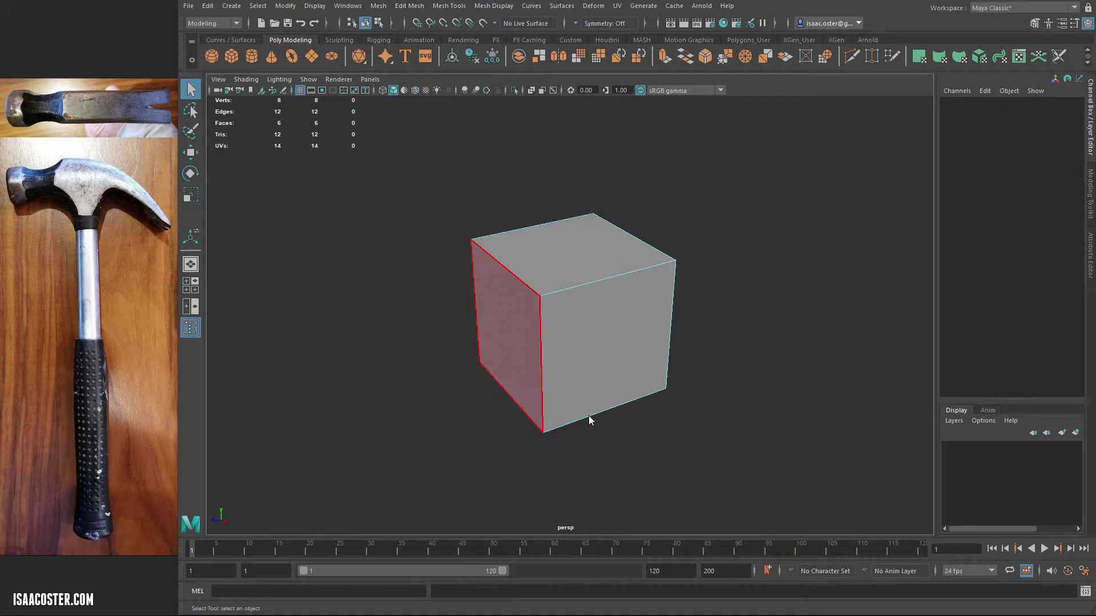
{"action": "left_click", "coordinate": [508, 337]}
{"action": "left_click", "coordinate": [348, 6]}
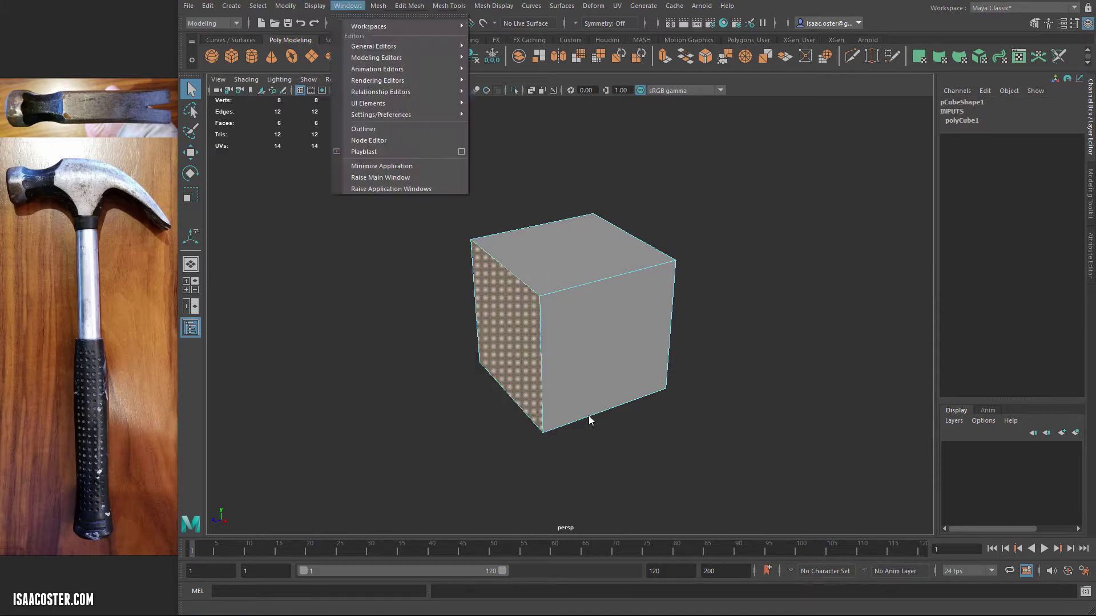
{"action": "mouse_move", "coordinate": [409, 6]}
{"action": "key", "text": "Down"}
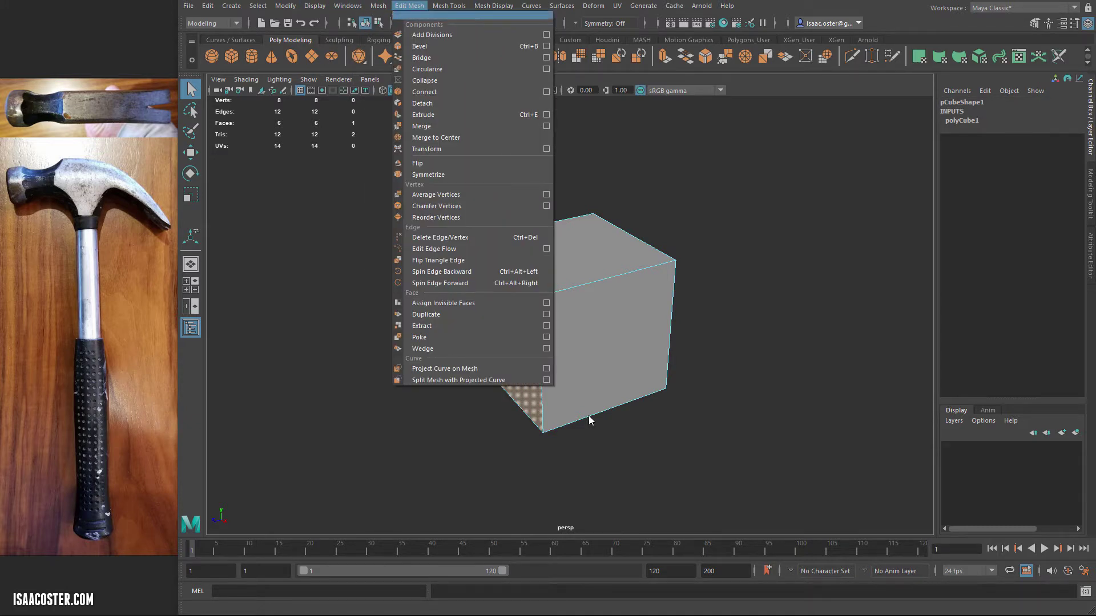
{"action": "left_click", "coordinate": [454, 15]}
{"action": "mouse_move", "coordinate": [452, 7]}
{"action": "left_mouse_down"}
{"action": "mouse_move", "coordinate": [365, 113]}
{"action": "mouse_move", "coordinate": [277, 126]}
{"action": "left_mouse_up"}
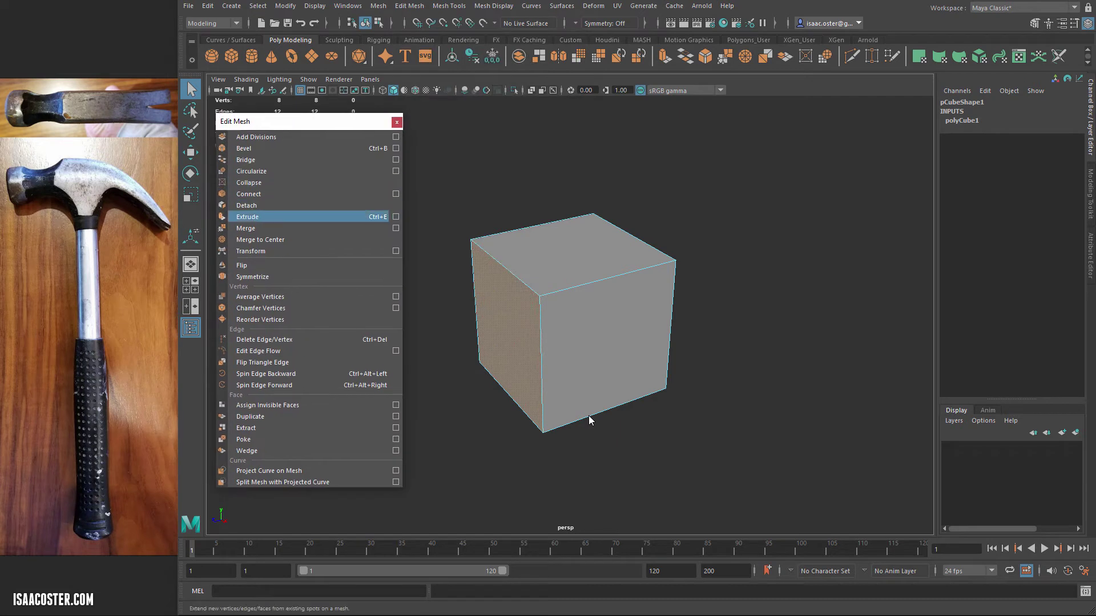
Extrude the selected side face, scale it down slightly, and move it outward to about 0.752 in Z
{"action": "key", "text": "Return"}
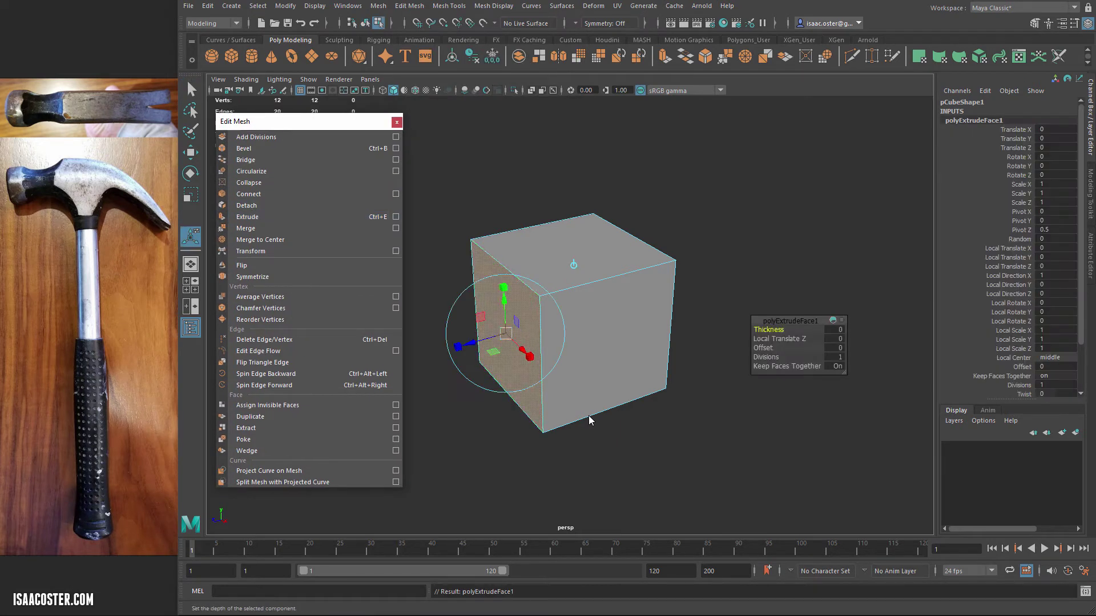
{"action": "key", "text": "r"}
{"action": "left_click_drag", "start_coordinate": [458, 347], "coordinate": [448, 347], "text": "ctrl"}
{"action": "middle_click_drag", "start_coordinate": [589, 420], "coordinate": [590, 420]}
{"action": "key", "text": "w"}
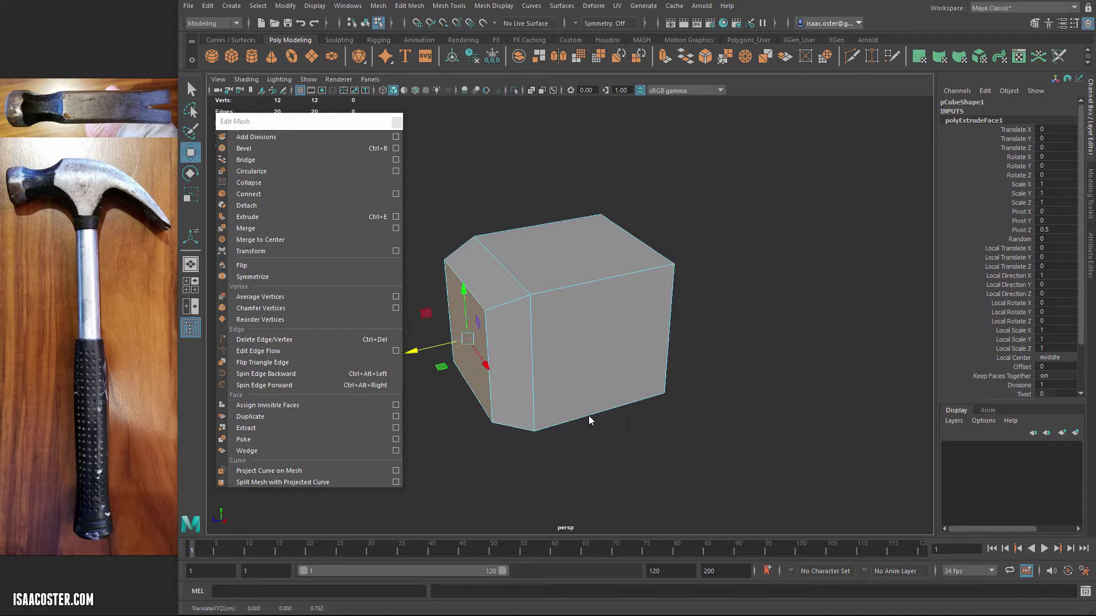
Extrude the end face outward twice more, by about 0.551 and 0.515 in local Z
{"action": "left_click_drag", "start_coordinate": [589, 420], "coordinate": [589, 421], "text": "alt"}
{"action": "key", "text": "ctrl+e"}
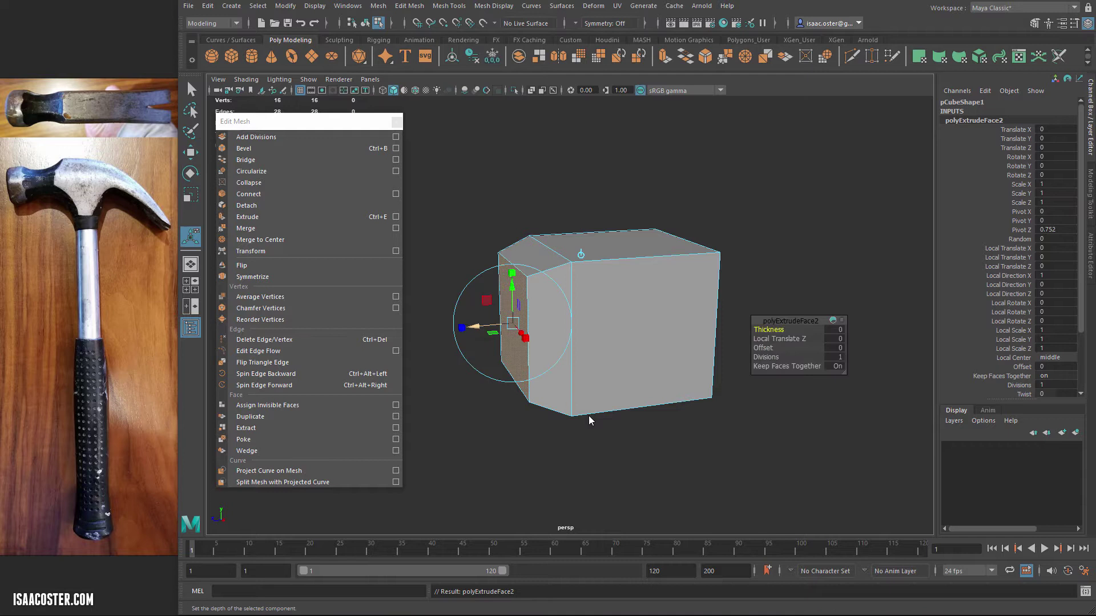
{"action": "middle_click_drag", "start_coordinate": [589, 421], "coordinate": [589, 421]}
{"action": "left_click_drag", "start_coordinate": [589, 421], "coordinate": [590, 421], "text": "alt"}
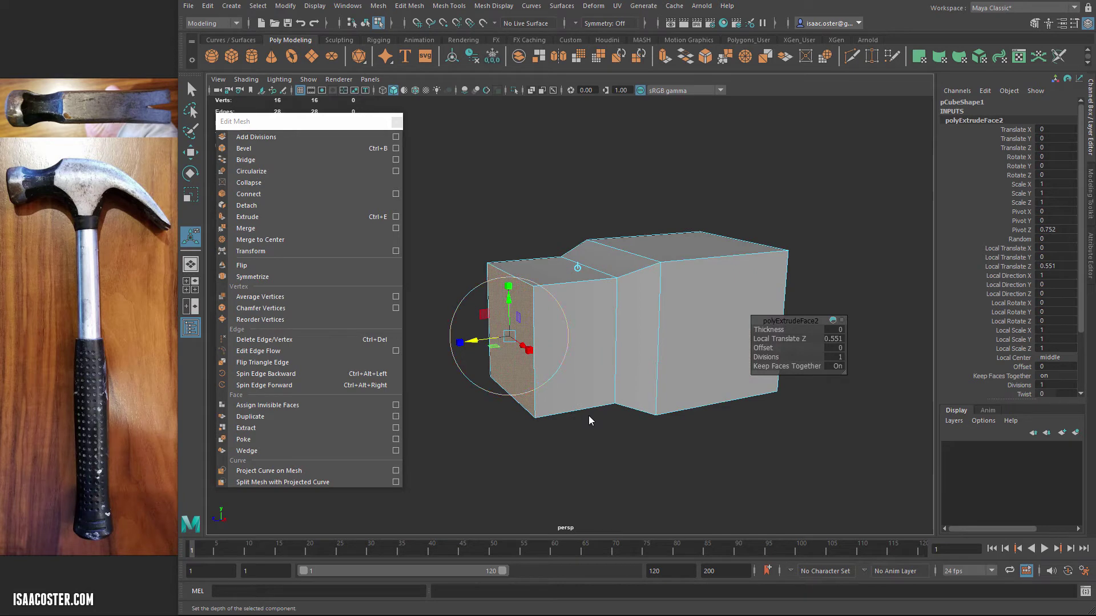
{"action": "key", "text": "ctrl+e"}
{"action": "middle_click_drag", "start_coordinate": [589, 421], "coordinate": [589, 421]}
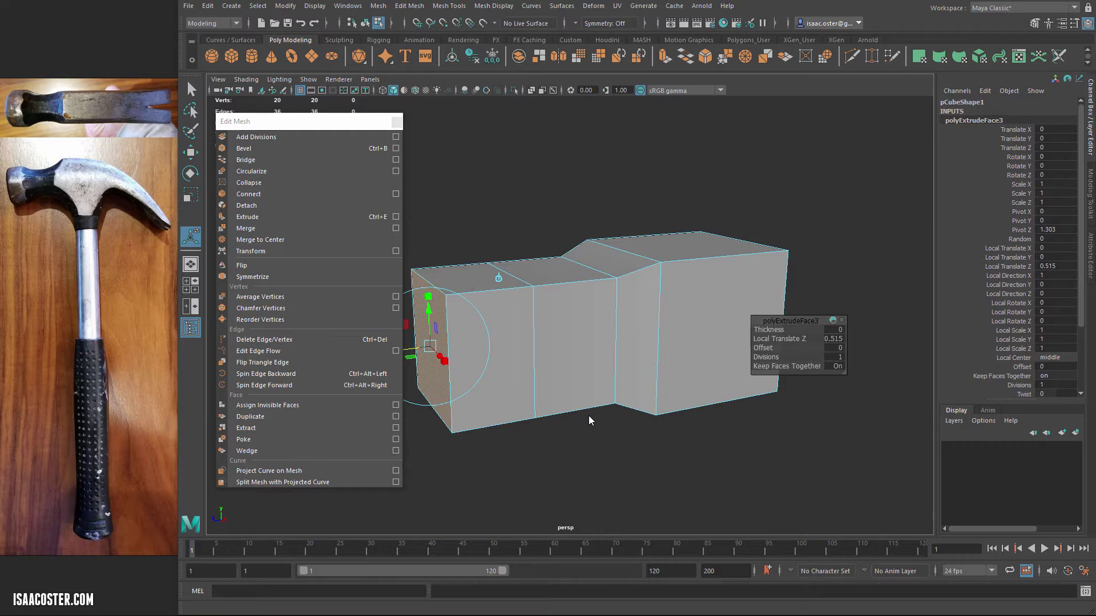
Float the Mesh Tools commands in a window and insert an edge loop in the outermost segment, close to its inner edge
{"action": "left_click", "coordinate": [450, 6]}
{"action": "left_click", "coordinate": [465, 15]}
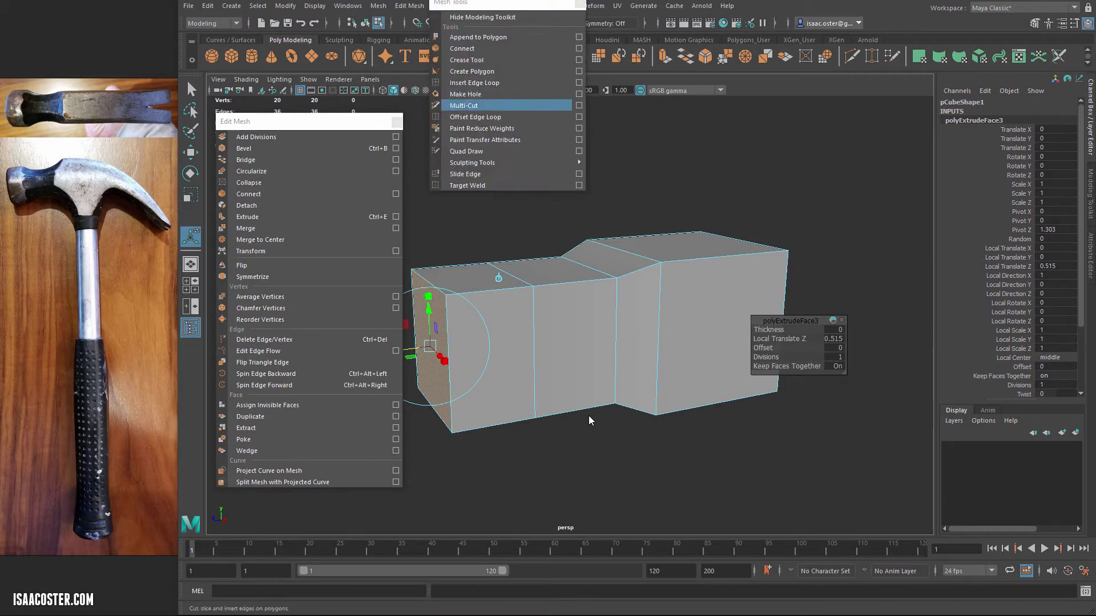
{"action": "left_click", "coordinate": [475, 83]}
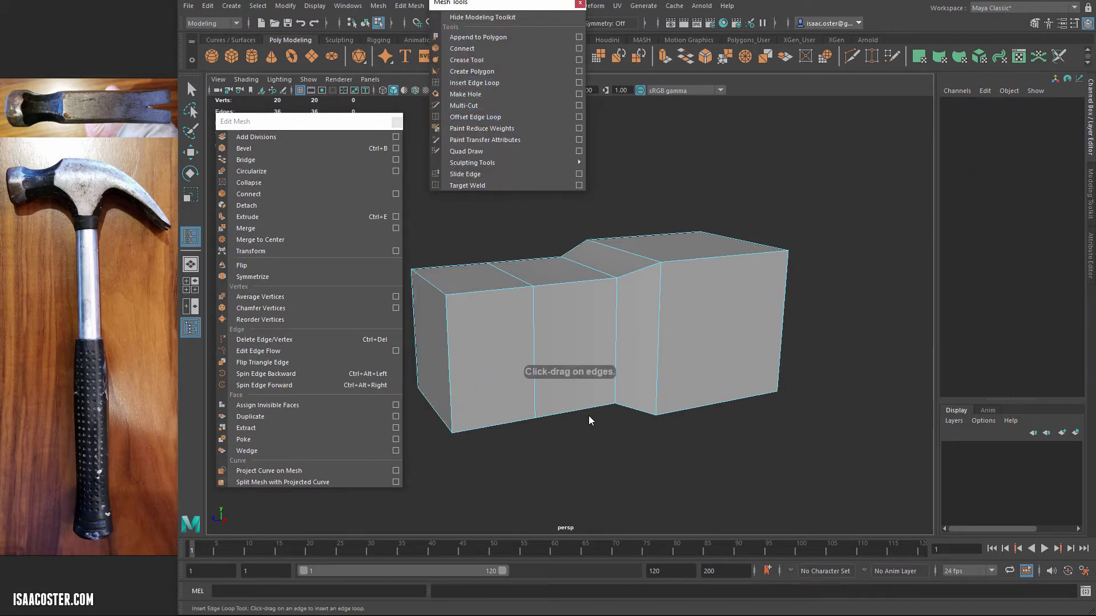
{"action": "left_click", "coordinate": [523, 288]}
{"action": "mouse_move", "coordinate": [464, 289]}
{"action": "right_mouse_down"}
{"action": "mouse_move", "coordinate": [472, 331]}
{"action": "mouse_move", "coordinate": [447, 338]}
{"action": "mouse_move", "coordinate": [473, 362]}
{"action": "right_mouse_up"}
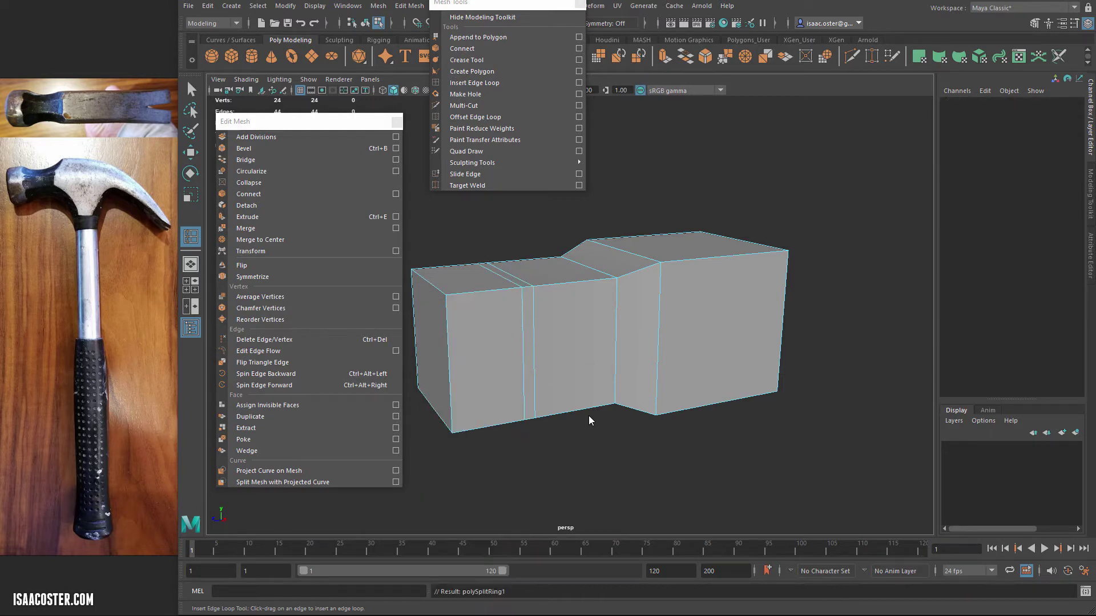
{"action": "key", "text": "q"}
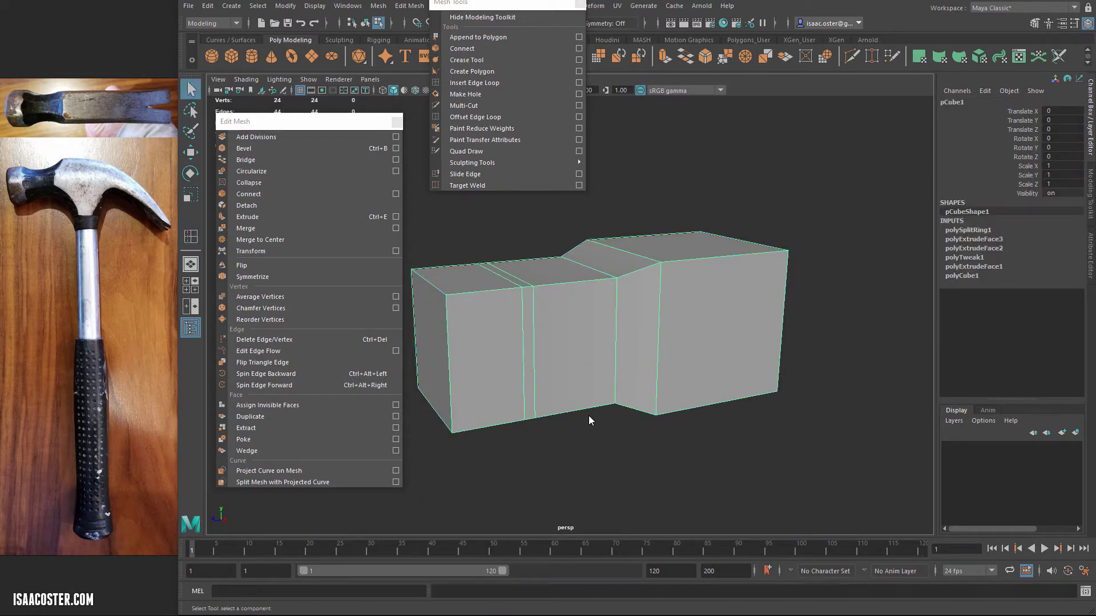
Select the ring of faces around the outermost segment and transform them outward about 0.115 in local Z
{"action": "right_click_drag", "start_coordinate": [464, 347], "coordinate": [465, 379]}
{"action": "left_click", "coordinate": [477, 354]}
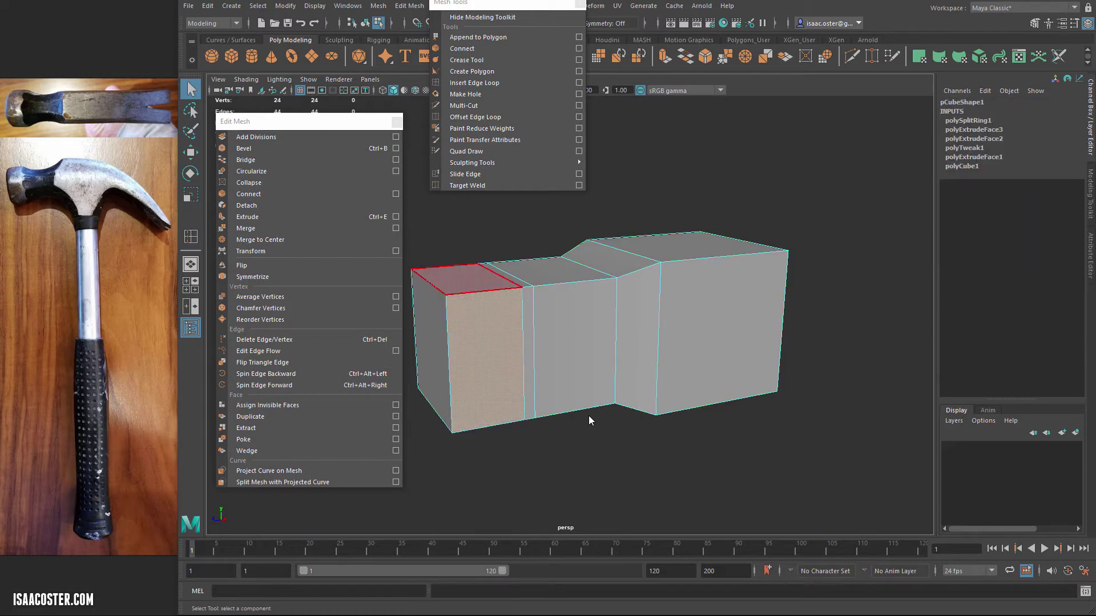
{"action": "double_click", "coordinate": [470, 280], "text": "shift"}
{"action": "mouse_move", "coordinate": [469, 280]}
{"action": "left_mouse_down", "text": "alt"}
{"action": "mouse_move", "coordinate": [434, 365]}
{"action": "mouse_move", "coordinate": [491, 239]}
{"action": "mouse_move", "coordinate": [525, 377]}
{"action": "left_mouse_up", "text": "alt"}
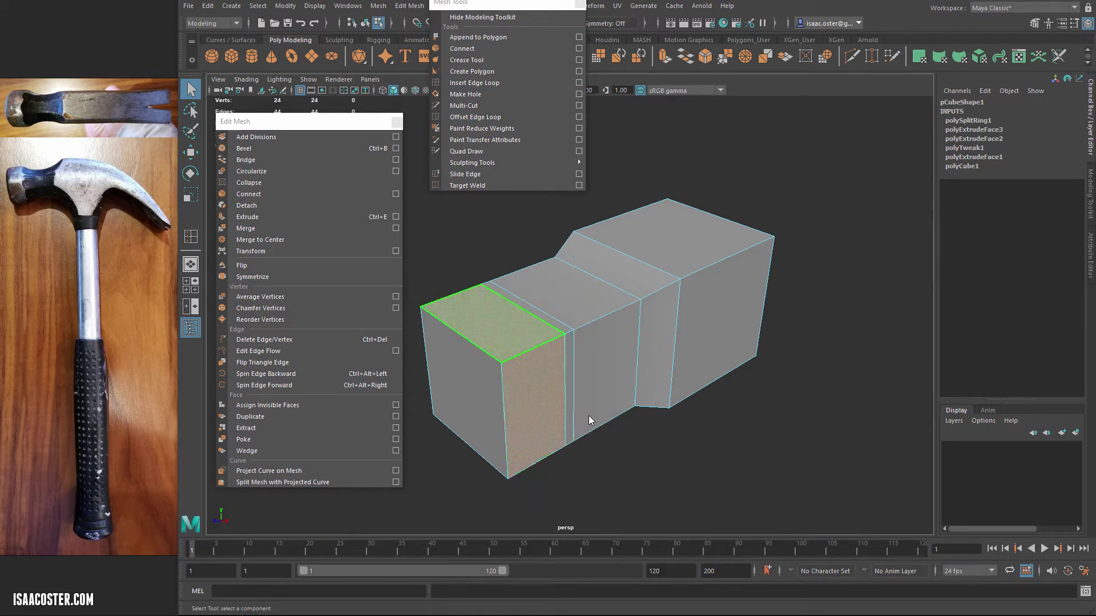
{"action": "left_click_drag", "start_coordinate": [590, 421], "coordinate": [590, 421], "text": "alt"}
{"action": "left_click_drag", "start_coordinate": [485, 382], "coordinate": [519, 405], "text": "alt"}
{"action": "mouse_move", "coordinate": [536, 420]}
{"action": "right_mouse_down"}
{"action": "mouse_move", "coordinate": [496, 424]}
{"action": "mouse_move", "coordinate": [536, 389]}
{"action": "right_mouse_up"}
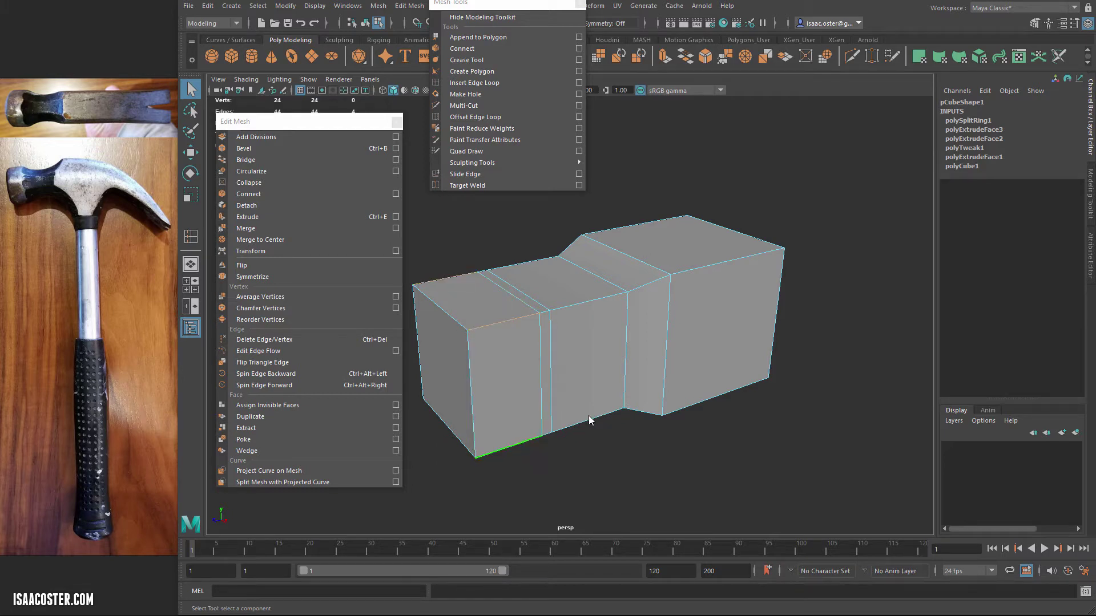
{"action": "right_click_drag", "start_coordinate": [510, 409], "coordinate": [509, 440]}
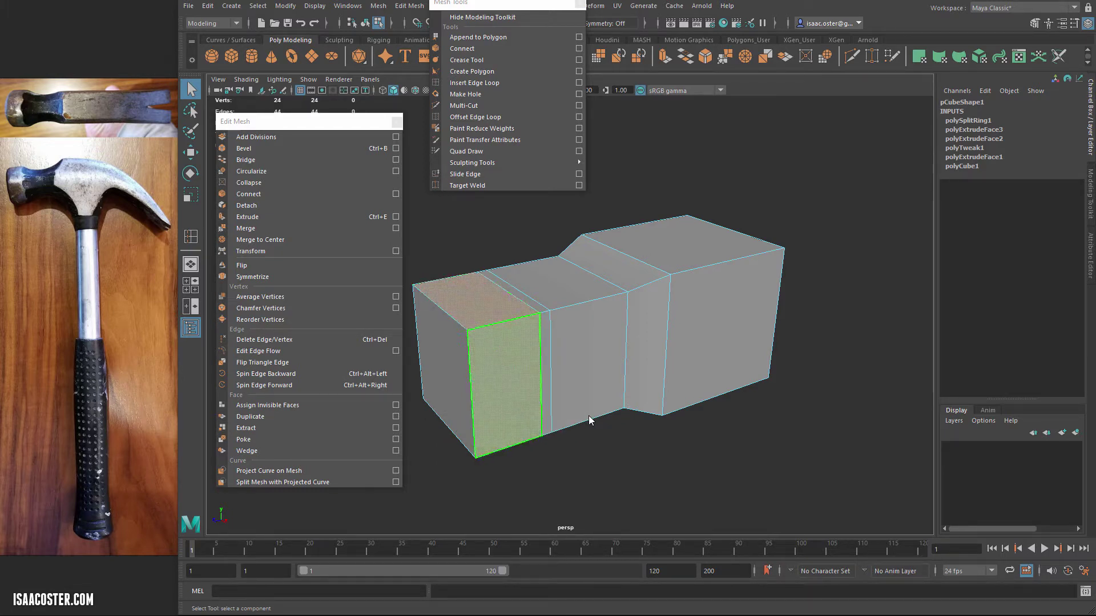
{"action": "left_click_drag", "start_coordinate": [590, 421], "coordinate": [590, 421], "text": "alt"}
{"action": "middle_click_drag", "start_coordinate": [590, 421], "coordinate": [646, 445], "text": "alt"}
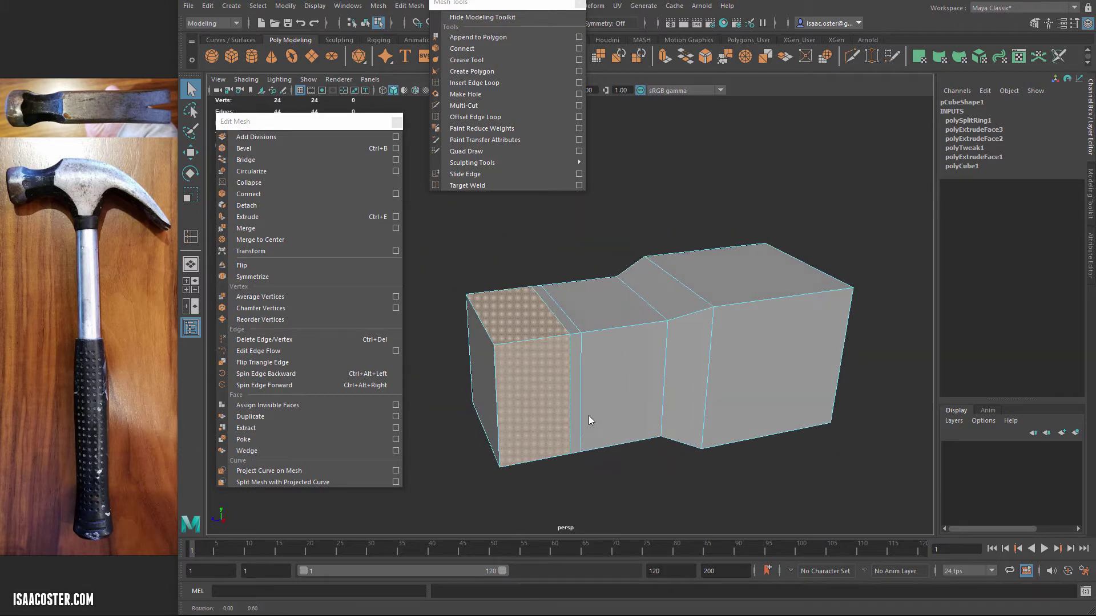
{"action": "left_click", "coordinate": [251, 251]}
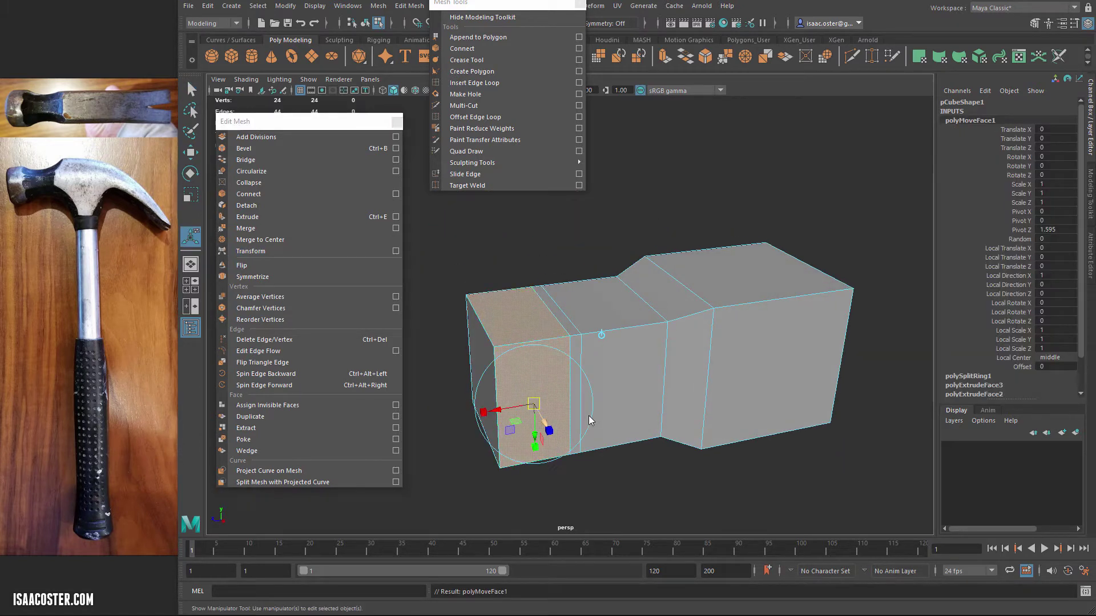
{"action": "left_click_drag", "start_coordinate": [544, 423], "coordinate": [550, 434]}
{"action": "middle_click_drag", "start_coordinate": [590, 421], "coordinate": [590, 421]}
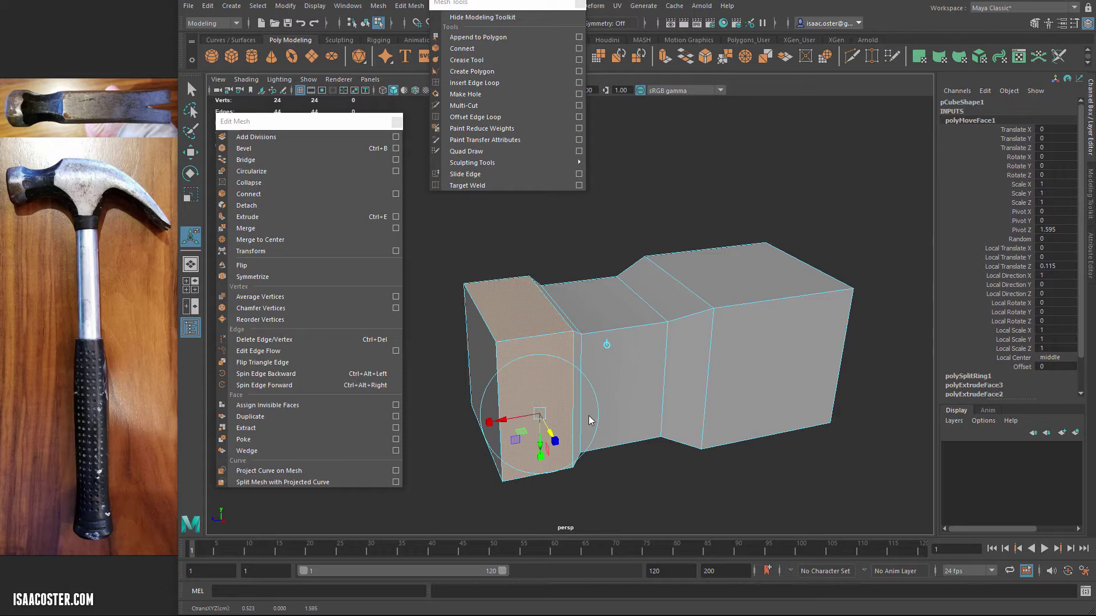
Check the mesh in smooth preview, and insert an edge loop just behind the striking face in the unsmoothed display
{"action": "left_click_drag", "start_coordinate": [590, 421], "coordinate": [591, 421], "text": "alt"}
{"action": "key", "text": "bracketleft"}
{"action": "key", "text": "3"}
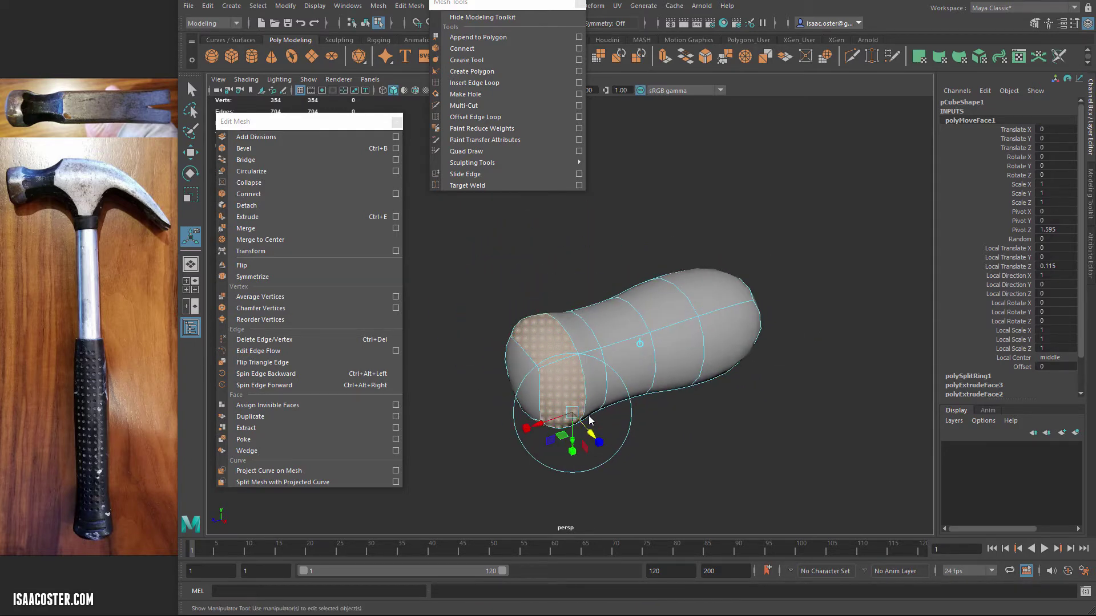
{"action": "key", "text": "1"}
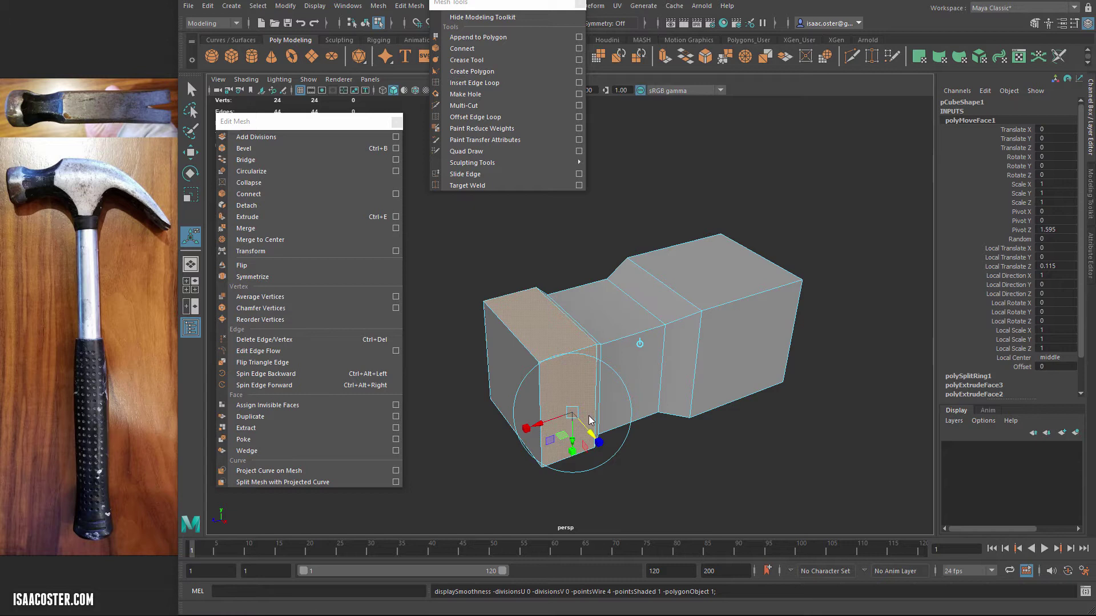
{"action": "right_click_drag", "start_coordinate": [589, 421], "coordinate": [589, 420]}
{"action": "key", "text": "F8"}
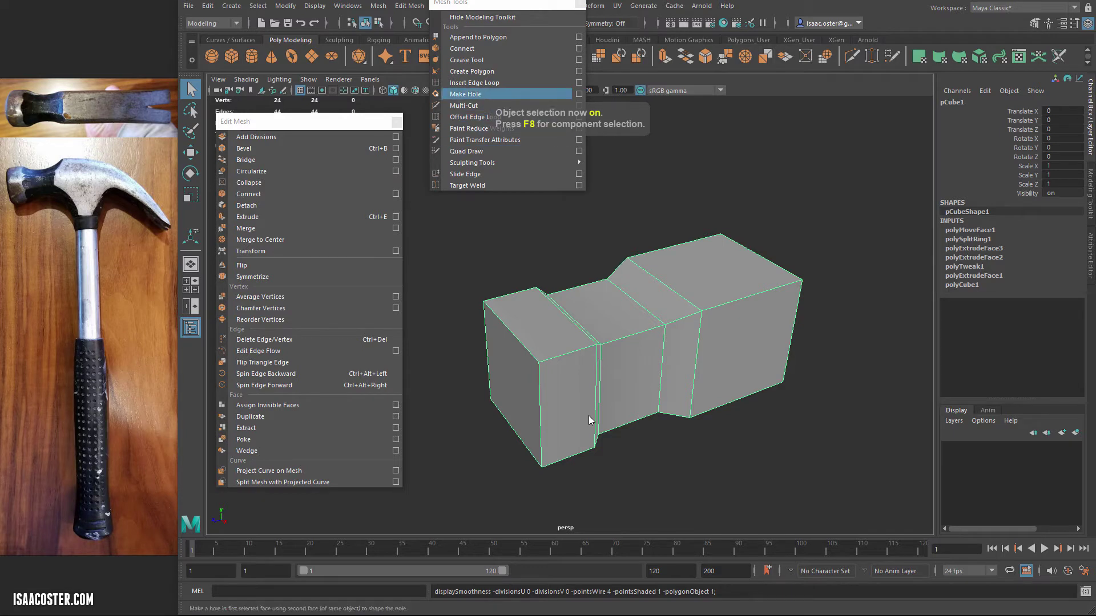
{"action": "left_click", "coordinate": [474, 82]}
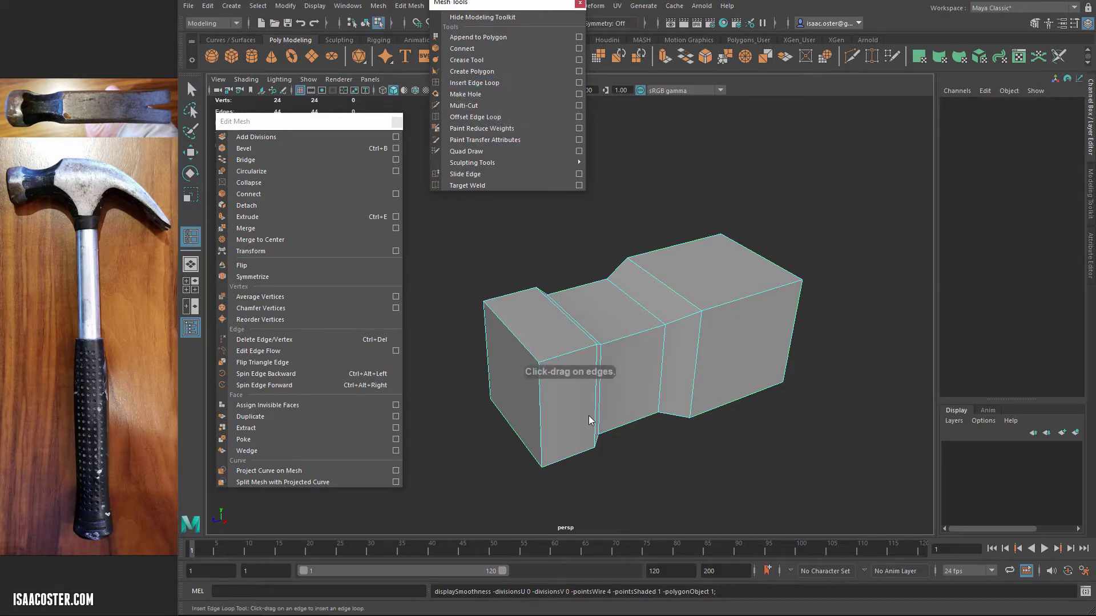
{"action": "left_click", "coordinate": [589, 421]}
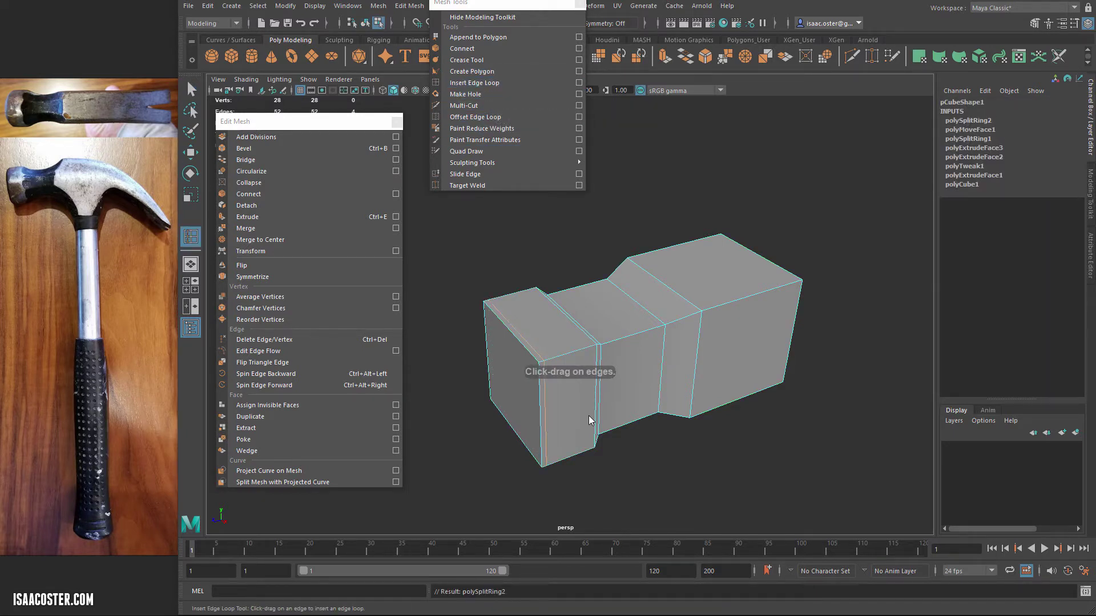
Inspect the smoothed shape and insert an edge loop in the large block close to its tapered neck, ending in unsmoothed display
{"action": "key", "text": "3"}
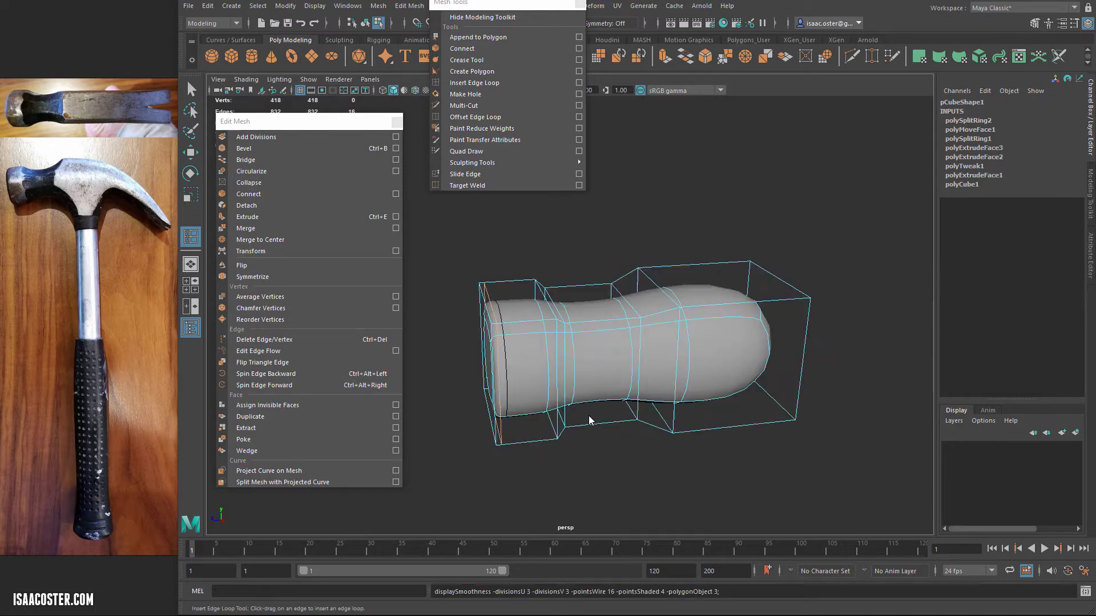
{"action": "left_click_drag", "start_coordinate": [589, 421], "coordinate": [589, 421], "text": "alt"}
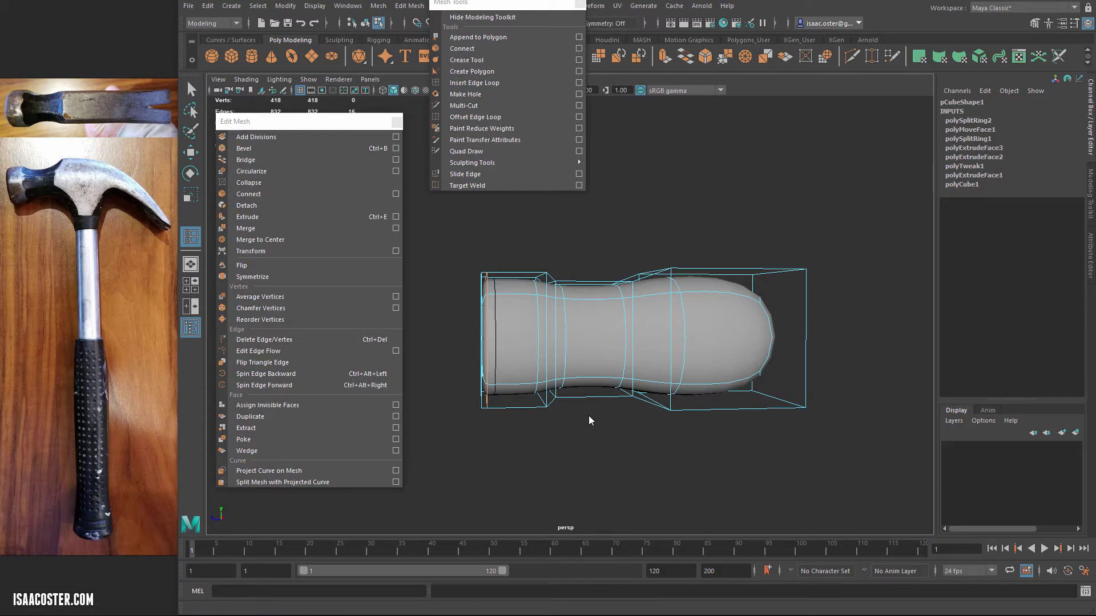
{"action": "left_click_drag", "start_coordinate": [589, 421], "coordinate": [589, 421], "text": "alt"}
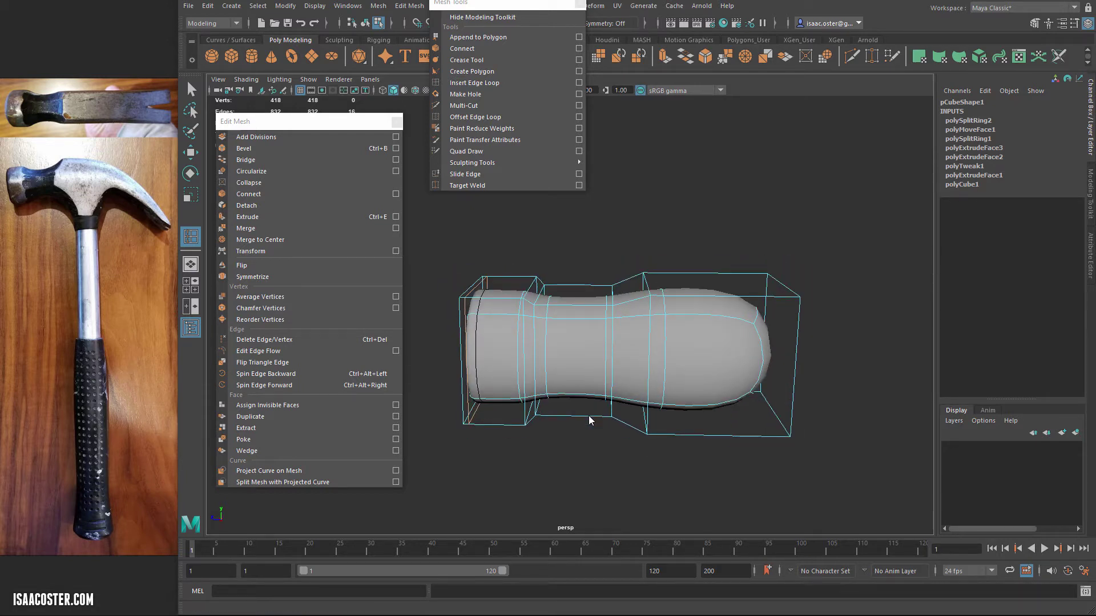
{"action": "left_click_drag", "start_coordinate": [589, 420], "coordinate": [589, 420], "text": "alt"}
{"action": "key", "text": "1"}
{"action": "key", "text": "1"}
{"action": "key", "text": "3"}
{"action": "mouse_move", "coordinate": [589, 421]}
{"action": "right_mouse_down"}
{"action": "mouse_move", "coordinate": [589, 448]}
{"action": "mouse_move", "coordinate": [617, 405]}
{"action": "mouse_move", "coordinate": [590, 420]}
{"action": "mouse_move", "coordinate": [590, 442]}
{"action": "right_mouse_up"}
{"action": "left_click", "coordinate": [589, 421]}
{"action": "key", "text": "1"}
{"action": "key", "text": "q"}
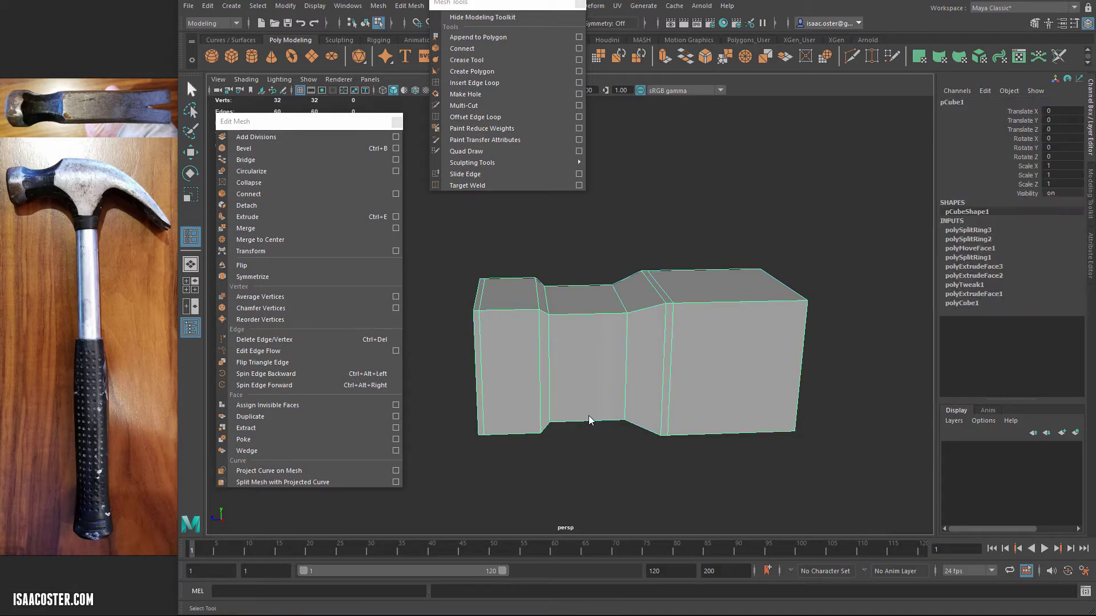
Select the ring of faces around the neck of the hammer head and transform them inward in local Z
{"action": "key", "text": "q"}
{"action": "left_click_drag", "start_coordinate": [517, 327], "coordinate": [570, 341], "text": "alt"}
{"action": "right_click_drag", "start_coordinate": [570, 341], "coordinate": [570, 372]}
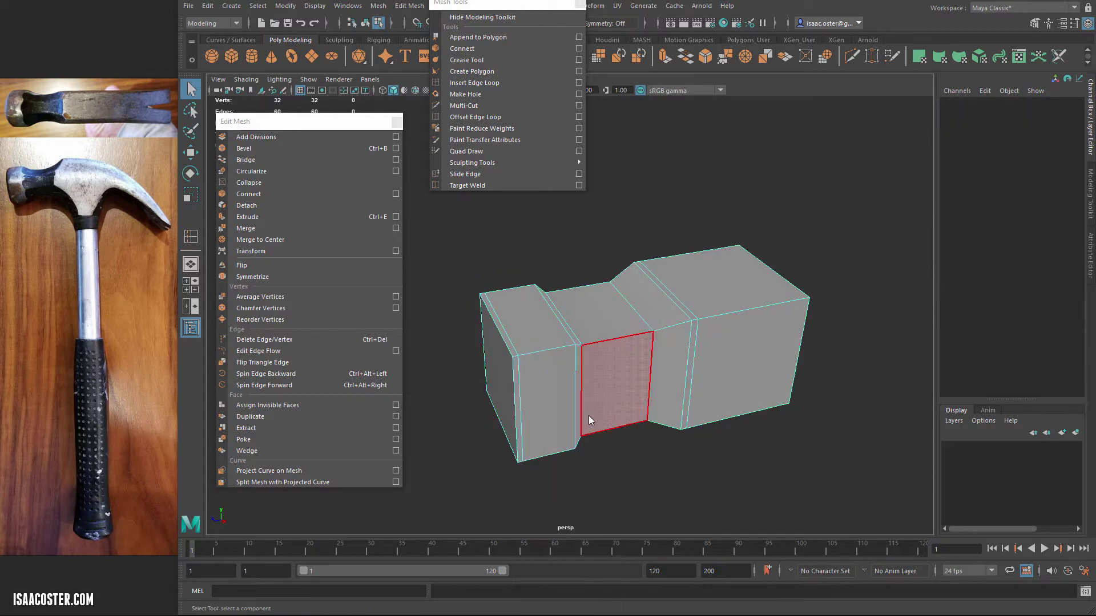
{"action": "left_click", "coordinate": [606, 369]}
{"action": "left_click", "coordinate": [598, 320], "text": "shift"}
{"action": "left_click_drag", "start_coordinate": [611, 371], "coordinate": [604, 361], "text": "alt"}
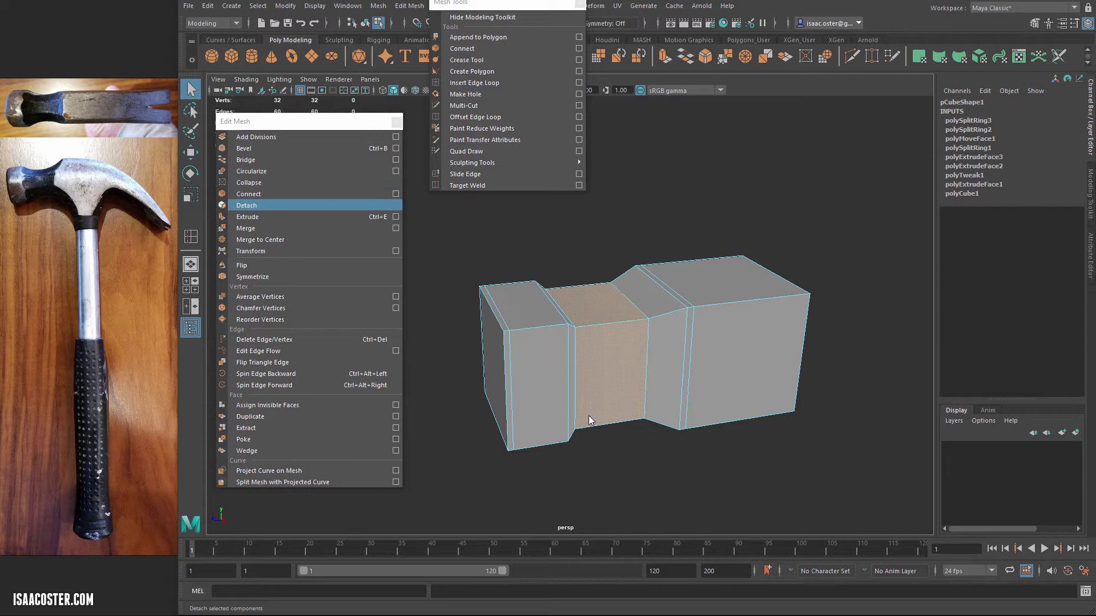
{"action": "left_click", "coordinate": [262, 251]}
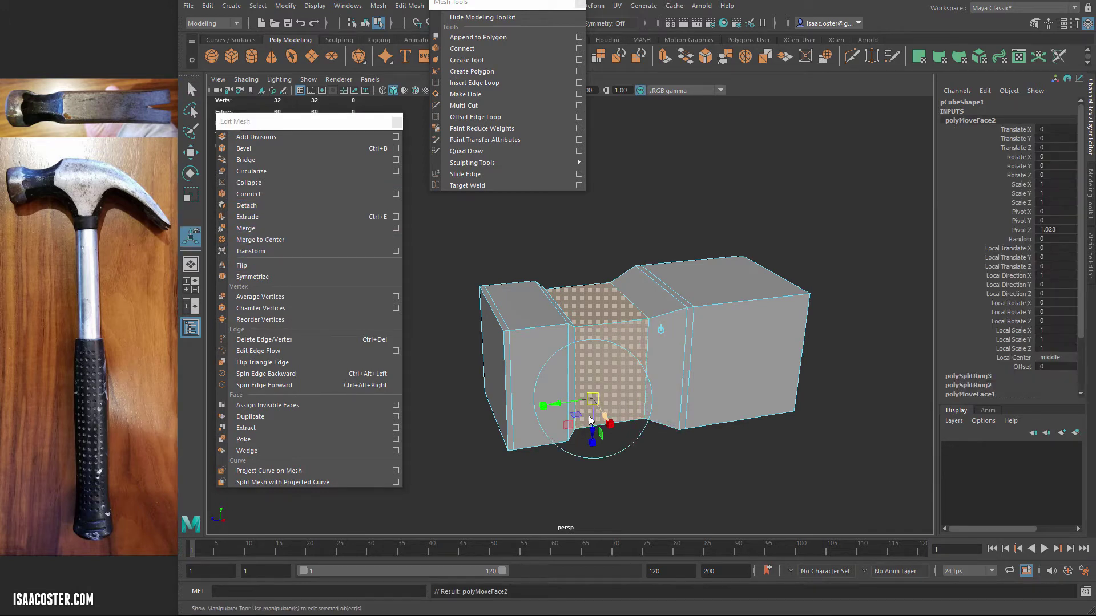
{"action": "left_click_drag", "start_coordinate": [589, 421], "coordinate": [589, 416], "text": "alt"}
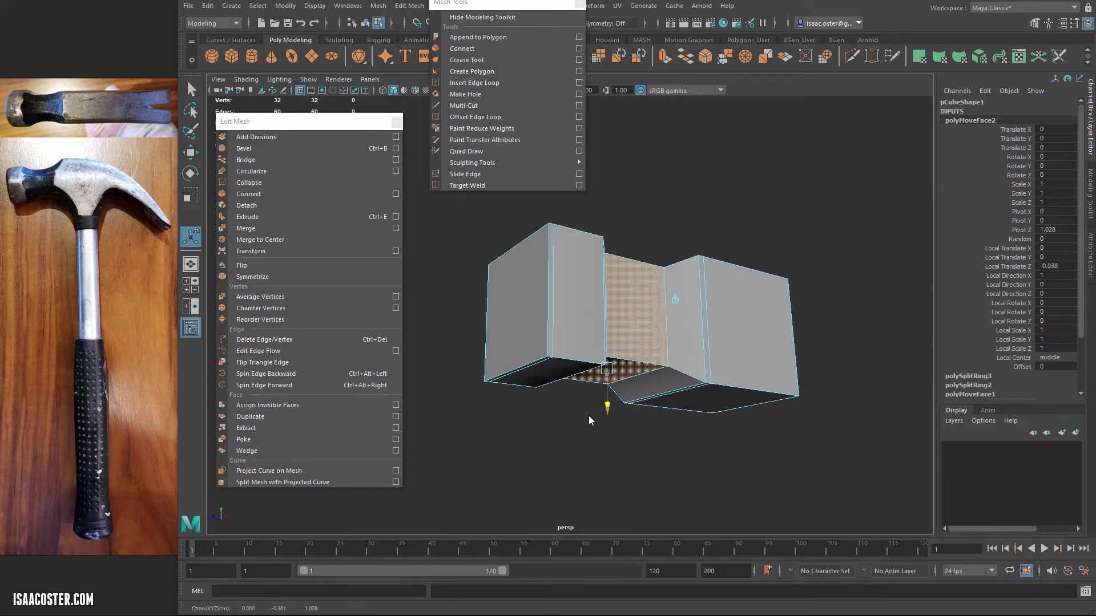
{"action": "left_click_drag", "start_coordinate": [589, 421], "coordinate": [589, 421], "text": "alt"}
Check the smoothed shape and insert an edge loop in the outermost segment close to the neck, ending in unsmoothed display
{"action": "left_click", "coordinate": [589, 420]}
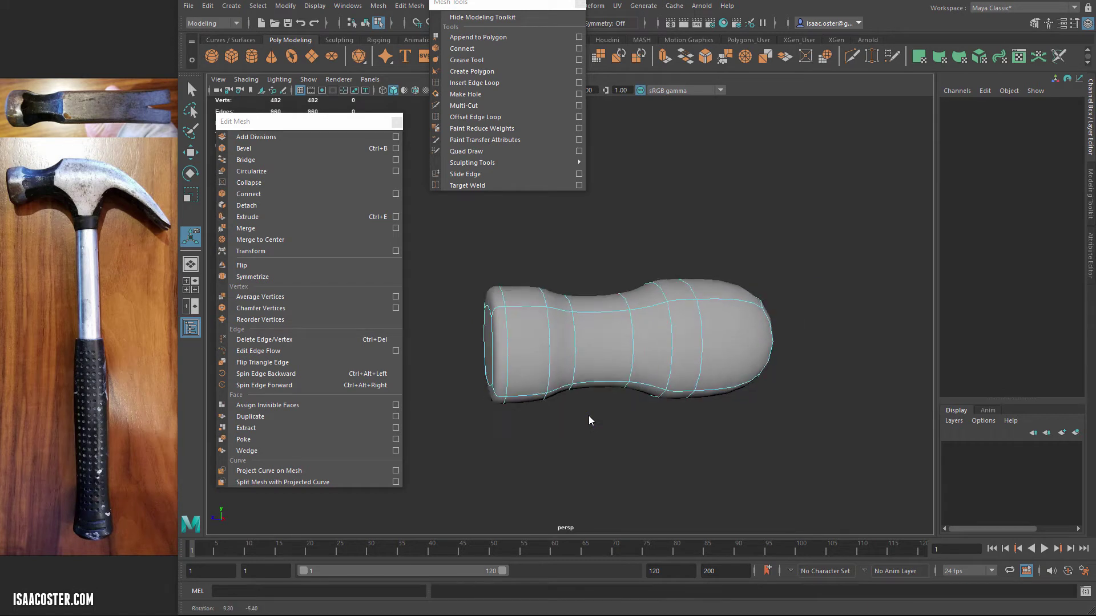
{"action": "left_click_drag", "start_coordinate": [589, 420], "coordinate": [589, 421], "text": "alt"}
{"action": "key", "text": "1"}
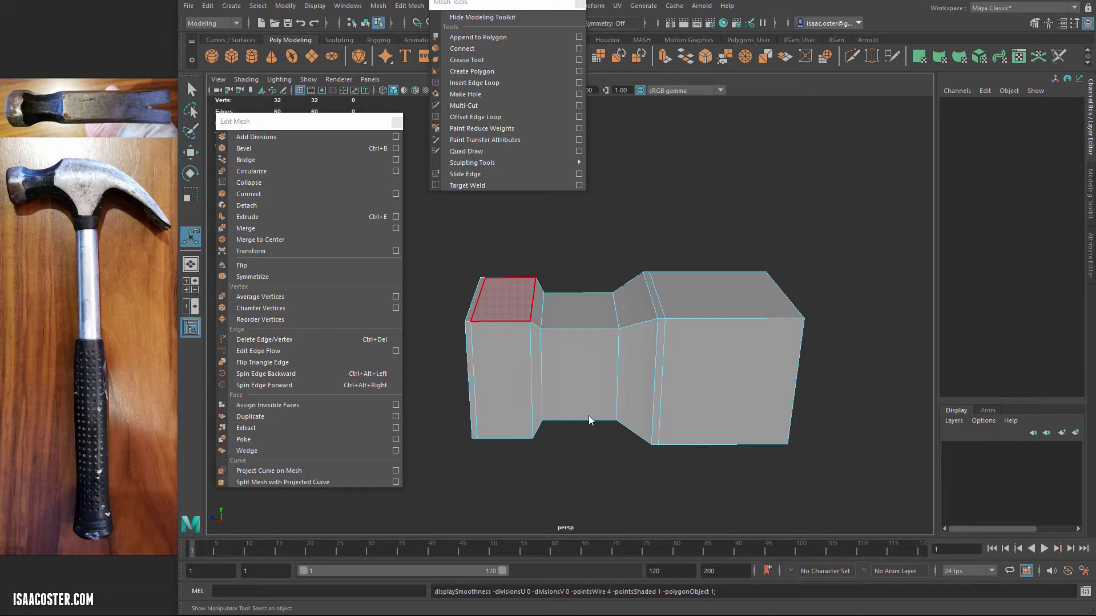
{"action": "left_click", "coordinate": [475, 82]}
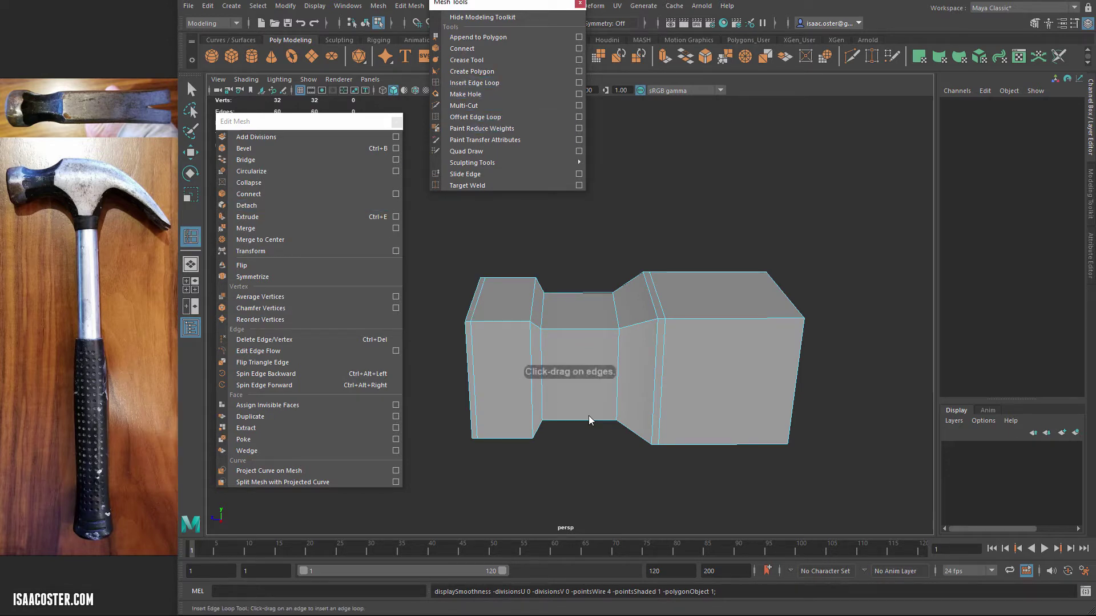
{"action": "left_click", "coordinate": [523, 321]}
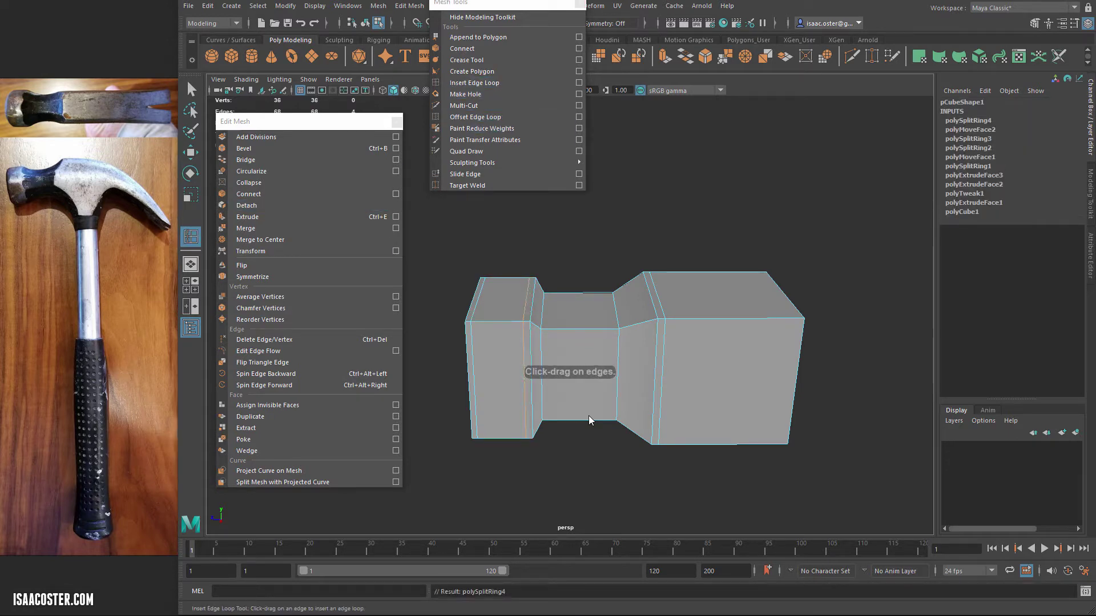
{"action": "key", "text": "2"}
{"action": "mouse_move", "coordinate": [590, 421]}
{"action": "left_mouse_down", "text": "alt"}
{"action": "mouse_move", "coordinate": [595, 384]}
{"action": "mouse_move", "coordinate": [572, 426]}
{"action": "mouse_move", "coordinate": [592, 400]}
{"action": "mouse_move", "coordinate": [588, 373]}
{"action": "left_mouse_up", "text": "alt"}
{"action": "key", "text": "1"}
{"action": "middle_click_drag", "start_coordinate": [590, 421], "coordinate": [541, 429], "text": "alt"}
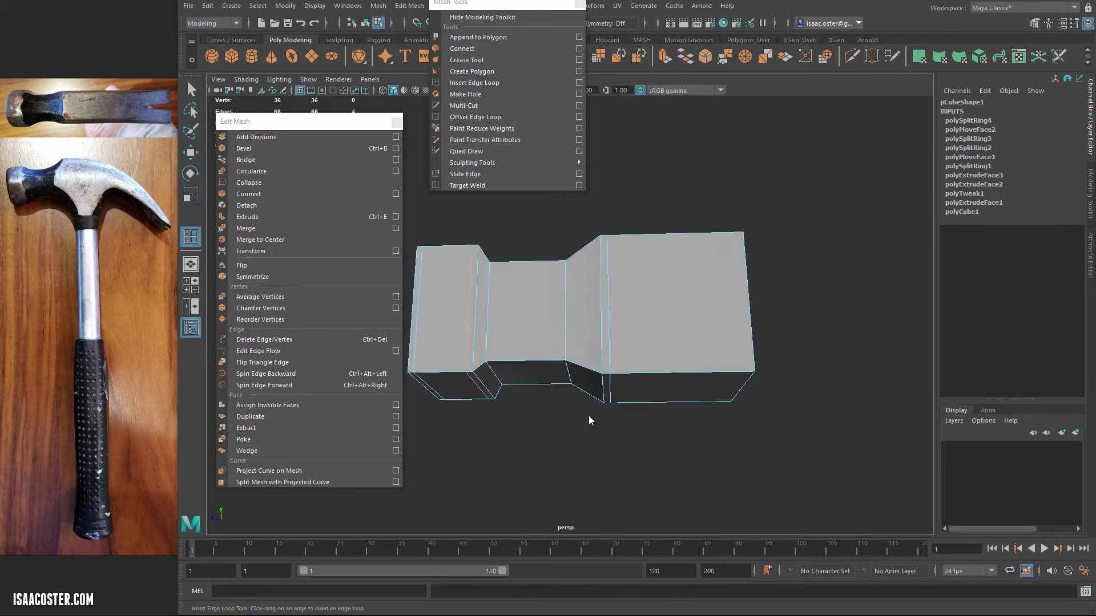
{"action": "left_click_drag", "start_coordinate": [590, 421], "coordinate": [590, 421], "text": "alt"}
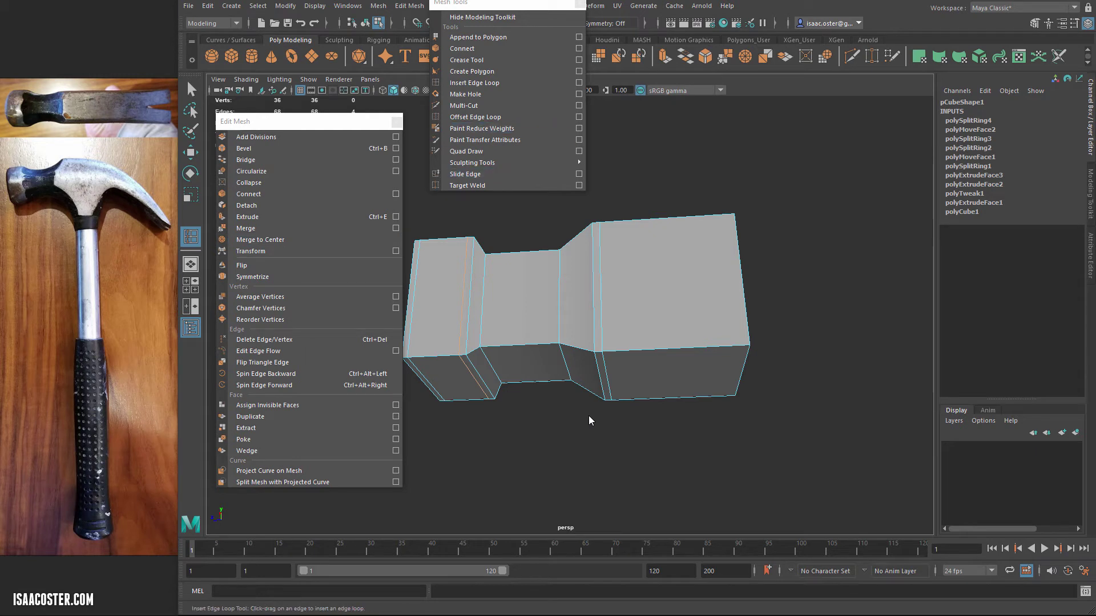
Switch to face selection and select the underside face of the large block
{"action": "mouse_move", "coordinate": [662, 376]}
{"action": "right_mouse_down"}
{"action": "mouse_move", "coordinate": [663, 406]}
{"action": "mouse_move", "coordinate": [724, 352]}
{"action": "mouse_move", "coordinate": [668, 401]}
{"action": "right_mouse_up"}
{"action": "right_click", "coordinate": [669, 369]}
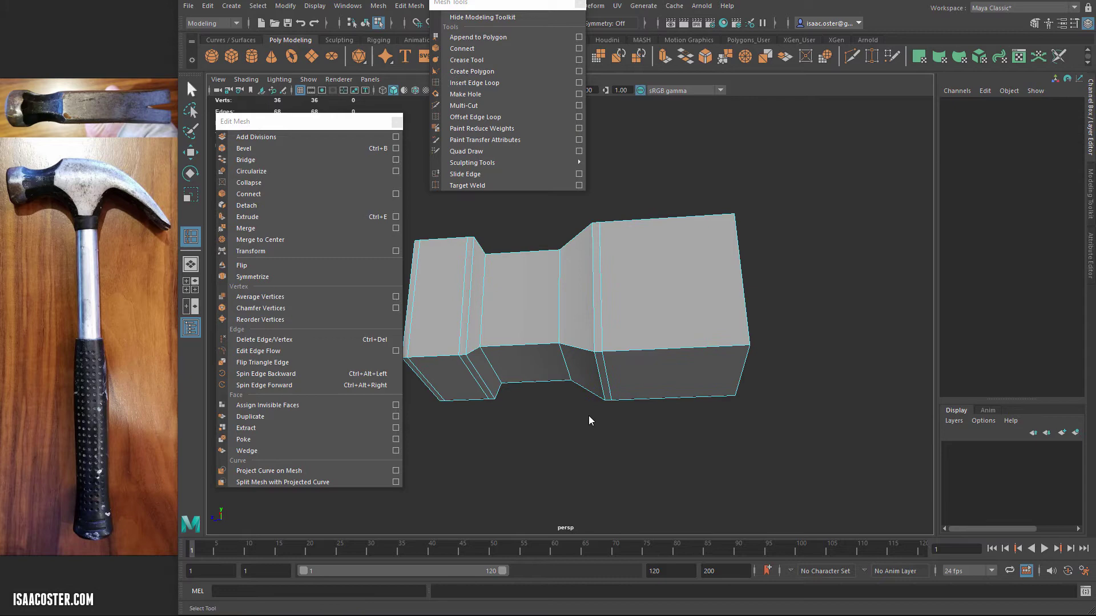
{"action": "left_click", "coordinate": [191, 90]}
{"action": "left_click", "coordinate": [676, 373]}
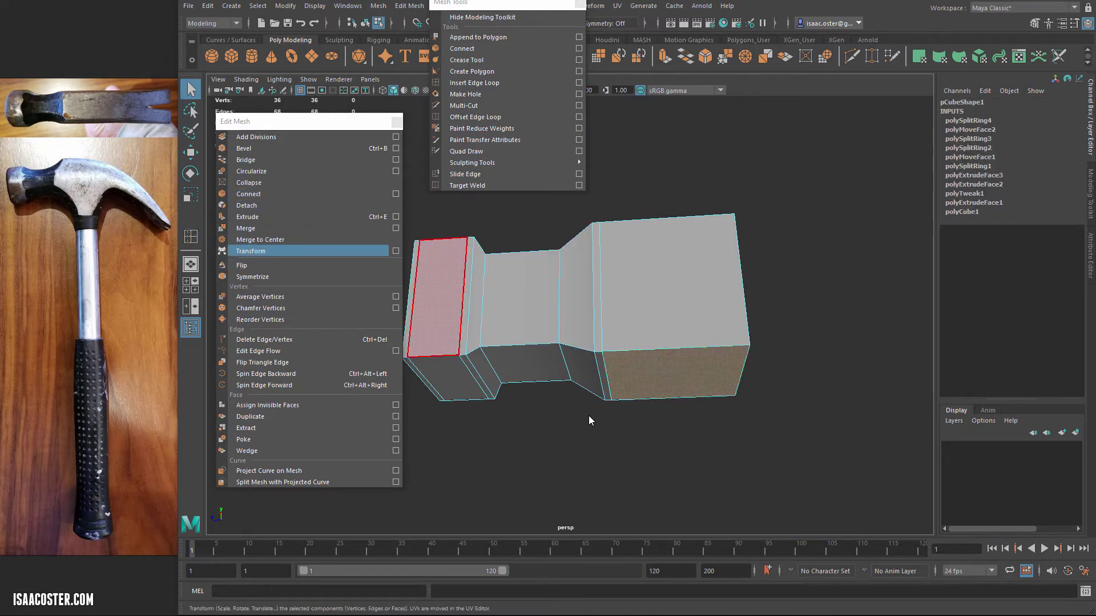
{"action": "key", "text": "ctrl+e"}
{"action": "left_click_drag", "start_coordinate": [591, 421], "coordinate": [460, 420], "text": "alt"}
{"action": "key", "text": "ctrl+z"}
{"action": "key", "text": "ctrl+z"}
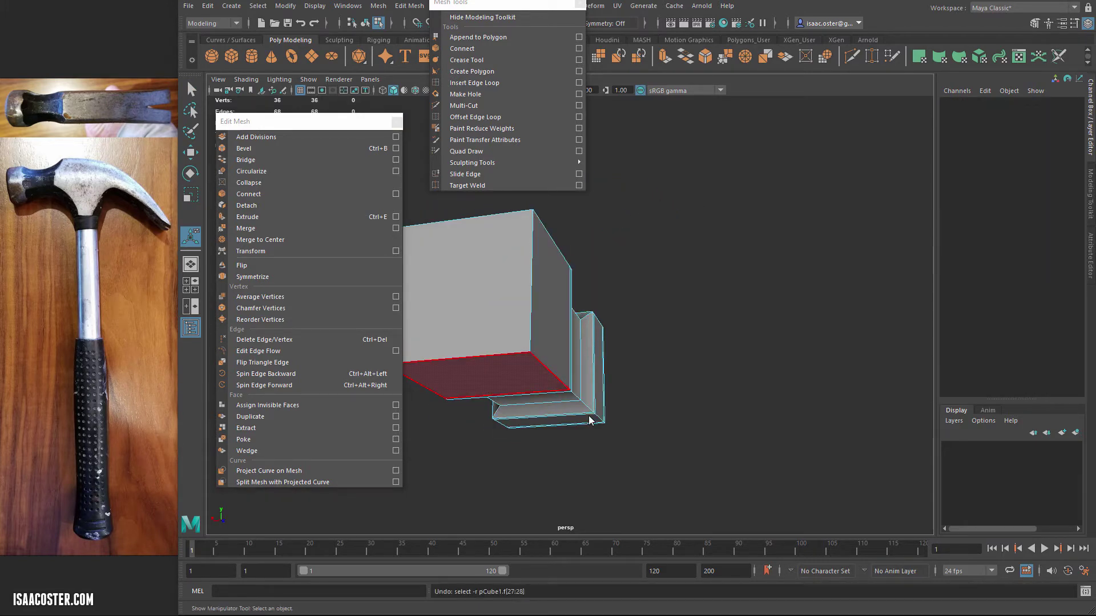
Extrude the large block's underside face, scale it to about 0.84 in both directions, and move it downward as the handle stub
{"action": "left_click", "coordinate": [492, 377]}
{"action": "mouse_move", "coordinate": [492, 377]}
{"action": "left_mouse_down", "text": "alt"}
{"action": "mouse_move", "coordinate": [611, 374]}
{"action": "mouse_move", "coordinate": [644, 340]}
{"action": "left_mouse_up", "text": "alt"}
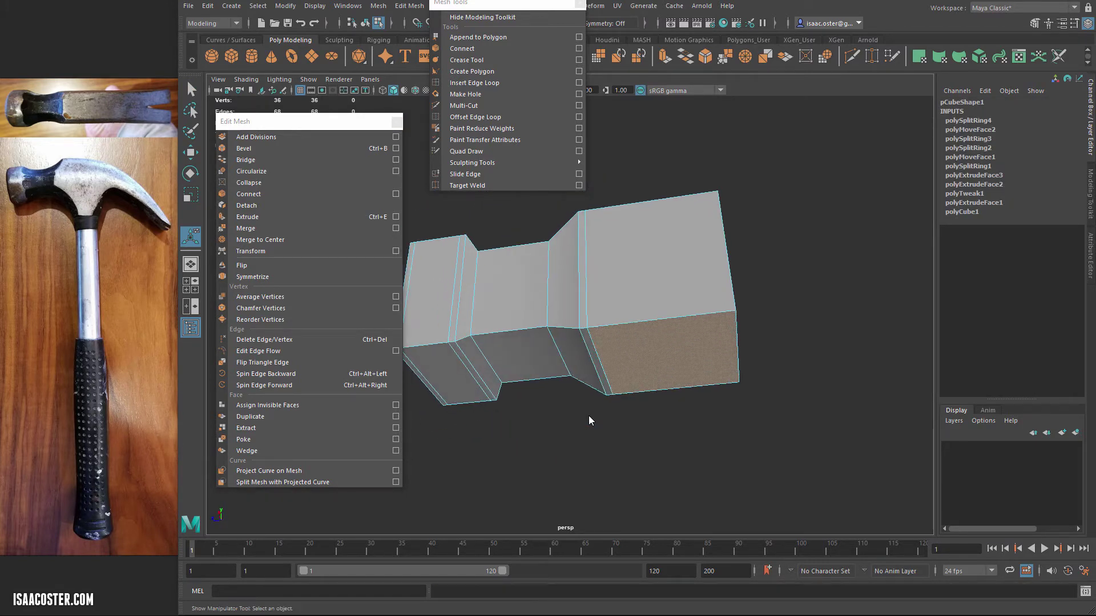
{"action": "key", "text": "ctrl+e"}
{"action": "key", "text": "r"}
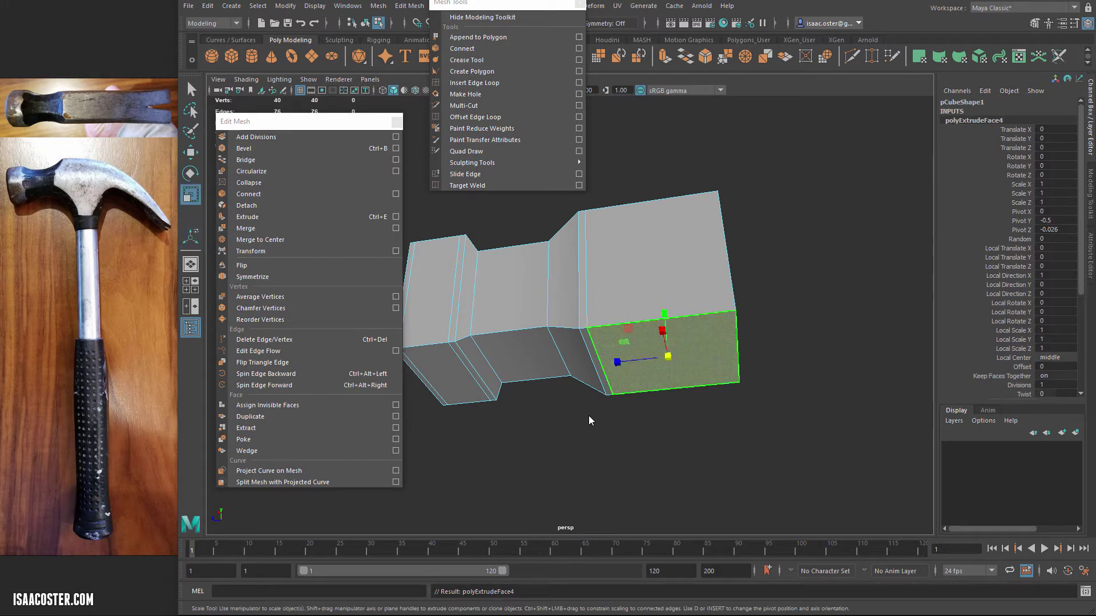
{"action": "left_click_drag", "start_coordinate": [664, 314], "coordinate": [652, 315], "text": "ctrl"}
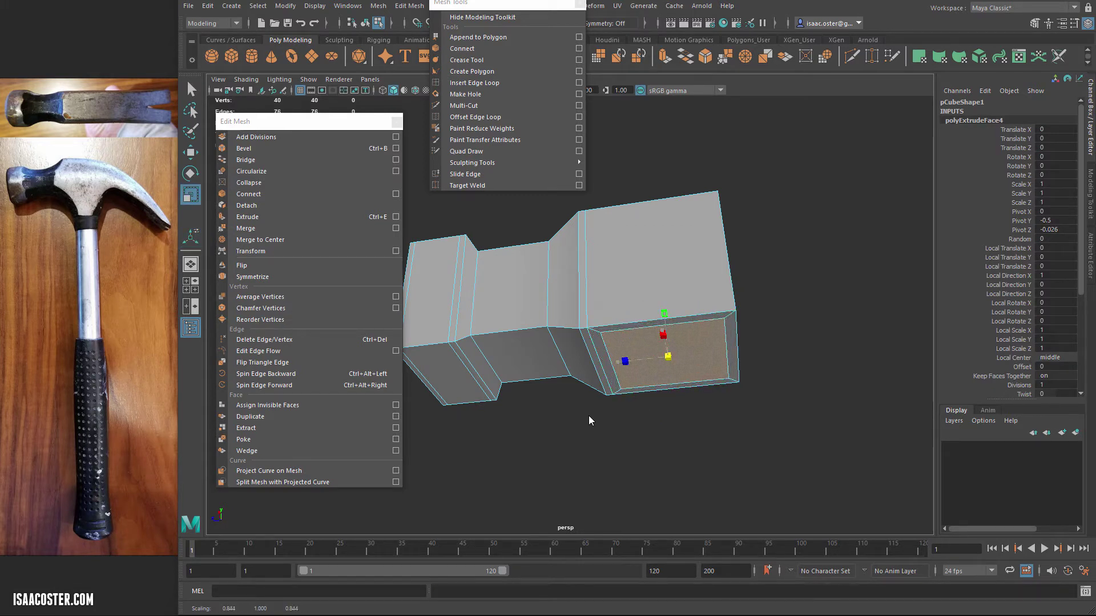
{"action": "key", "text": "w"}
{"action": "left_click_drag", "start_coordinate": [589, 417], "coordinate": [619, 422], "text": "alt"}
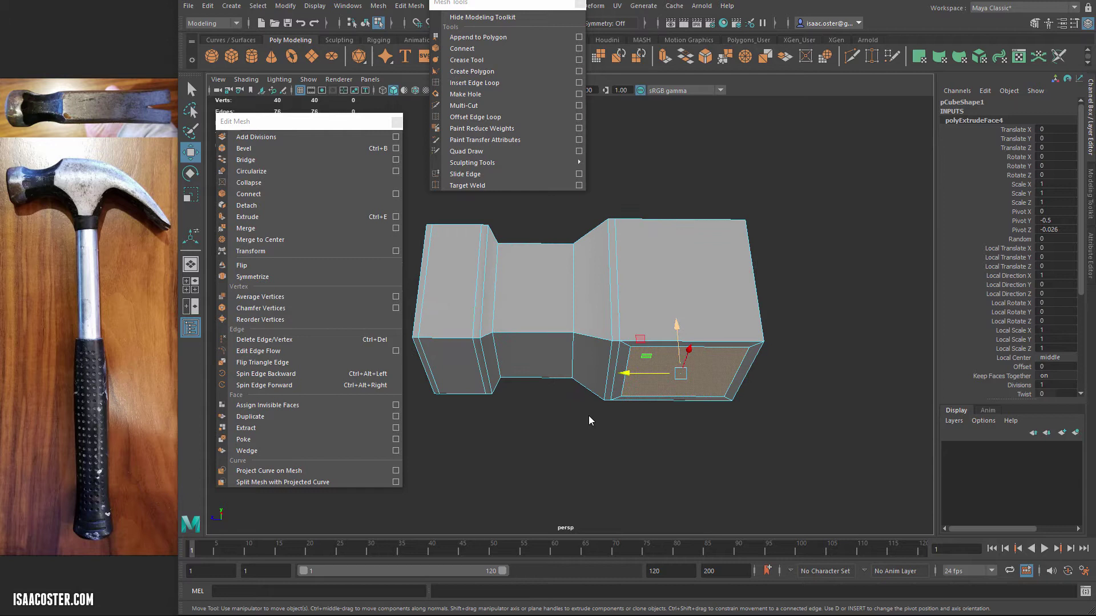
{"action": "left_click_drag", "start_coordinate": [677, 326], "coordinate": [682, 386]}
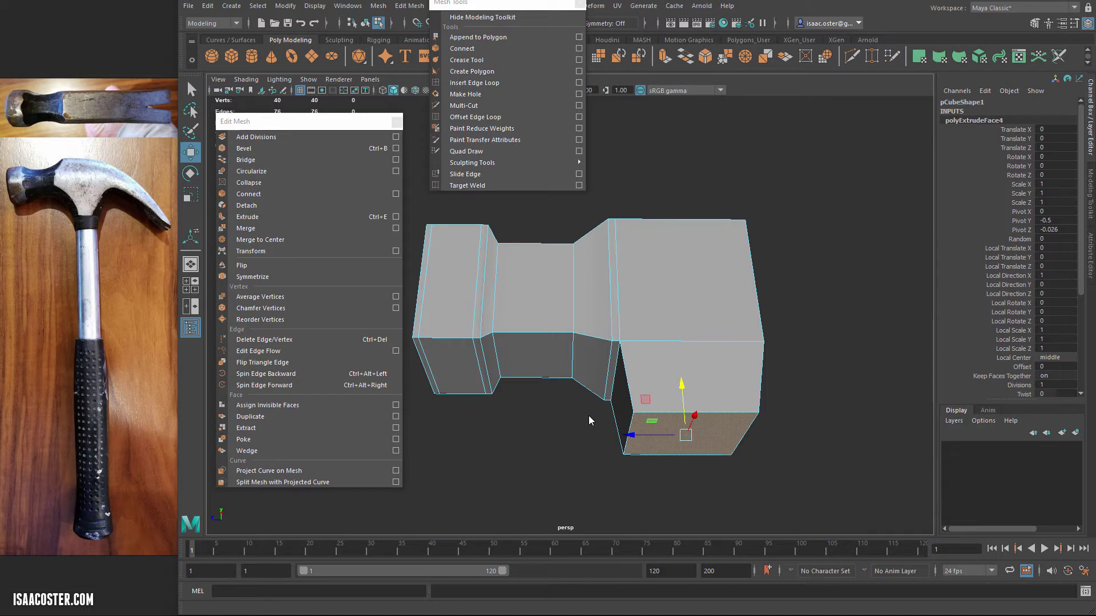
Preview the smoothed mesh, and in unsmoothed display extrude the large block's rear face about 0.393 in local Z
{"action": "key", "text": "3"}
{"action": "mouse_move", "coordinate": [589, 421]}
{"action": "left_mouse_down", "text": "alt"}
{"action": "mouse_move", "coordinate": [588, 445]}
{"action": "mouse_move", "coordinate": [562, 457]}
{"action": "mouse_move", "coordinate": [580, 458]}
{"action": "mouse_move", "coordinate": [590, 420]}
{"action": "left_mouse_up", "text": "alt"}
{"action": "key", "text": "1"}
{"action": "left_click", "coordinate": [683, 421]}
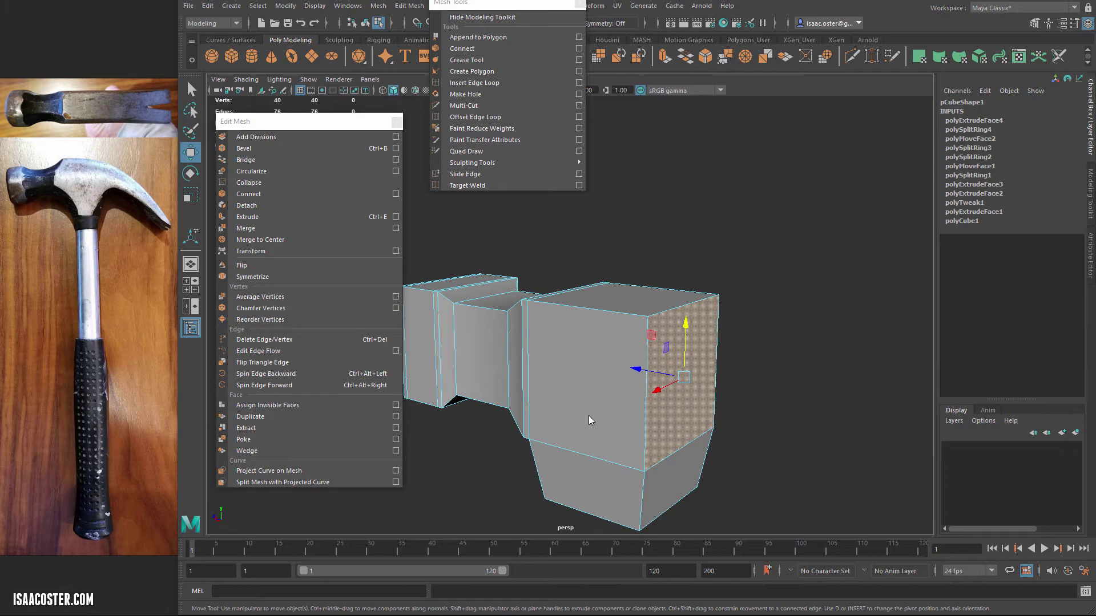
{"action": "key", "text": "ctrl+e"}
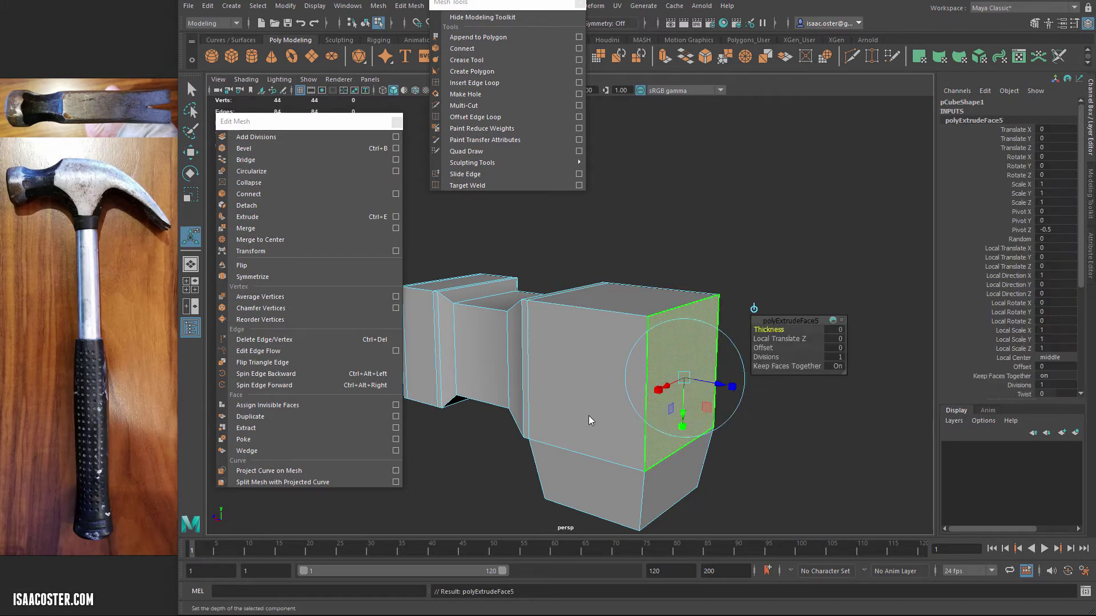
{"action": "mouse_move", "coordinate": [719, 384]}
{"action": "left_mouse_down"}
{"action": "mouse_move", "coordinate": [788, 398]}
{"action": "mouse_move", "coordinate": [777, 395]}
{"action": "mouse_move", "coordinate": [774, 365]}
{"action": "left_mouse_up"}
{"action": "left_click_drag", "start_coordinate": [590, 420], "coordinate": [590, 421], "text": "alt"}
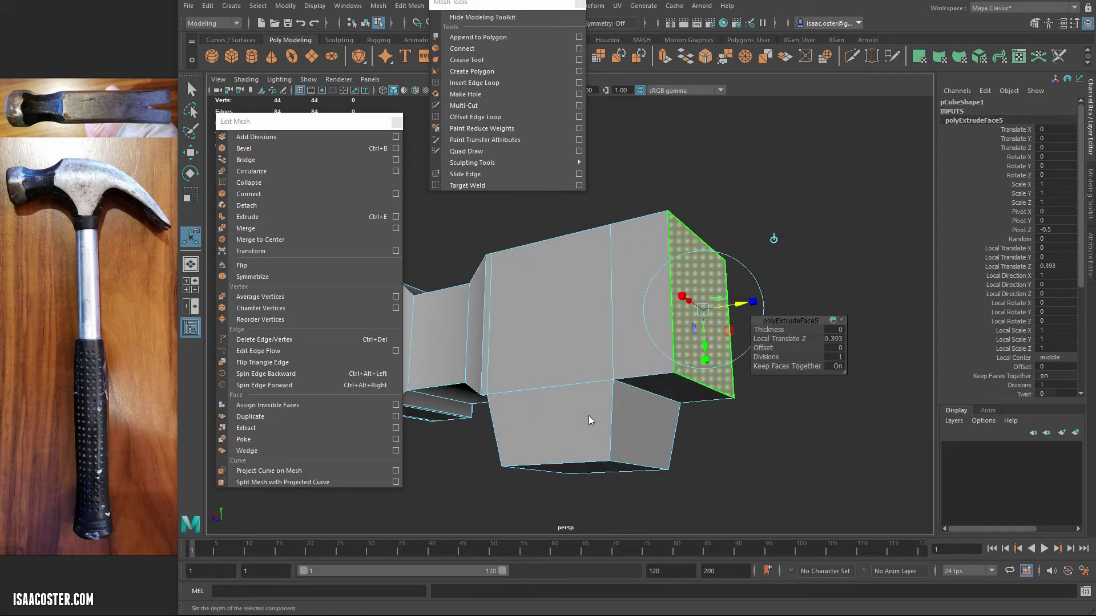
Shorten the rear face from below and extrude it about 1.412 in local Z to form the claw
{"action": "key", "text": "w"}
{"action": "middle_click_drag", "start_coordinate": [589, 421], "coordinate": [589, 420]}
{"action": "key", "text": "ctrl+e"}
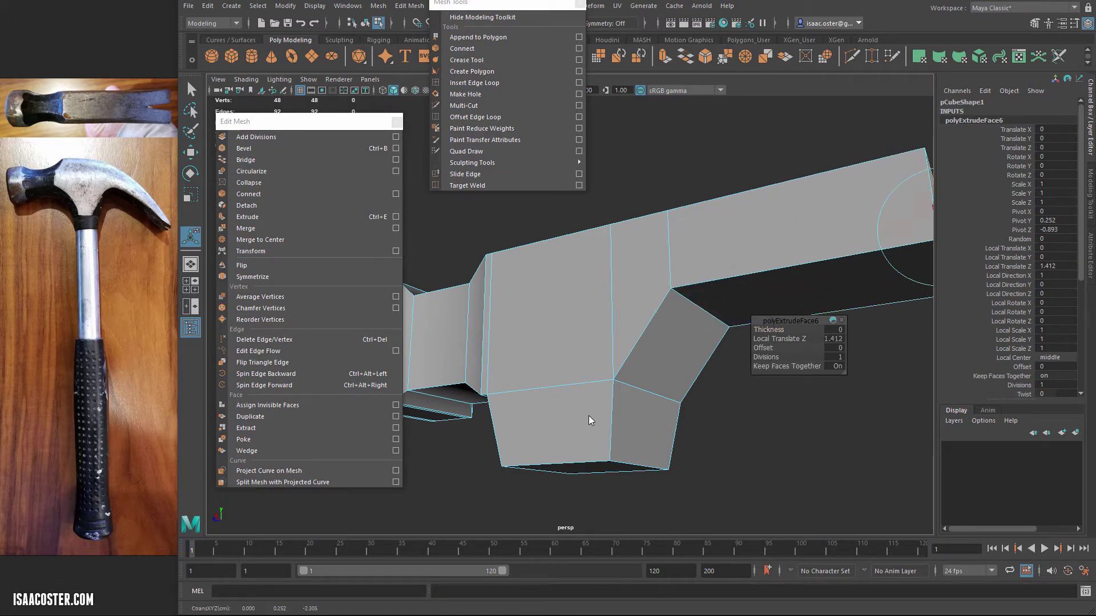
Lower the claw's end face about 0.853 in local Y and rotate it to follow the claw's downward slope
{"action": "left_click_drag", "start_coordinate": [590, 421], "coordinate": [590, 421], "text": "alt"}
{"action": "middle_click_drag", "start_coordinate": [590, 421], "coordinate": [589, 420], "text": "alt"}
{"action": "key", "text": "e"}
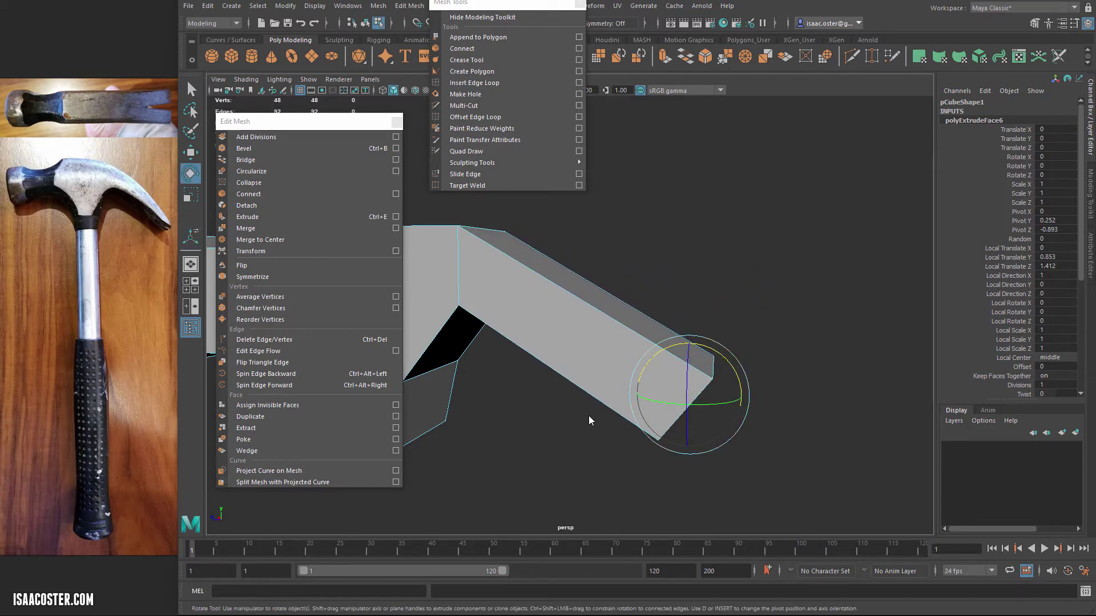
{"action": "left_click_drag", "start_coordinate": [590, 420], "coordinate": [589, 421], "text": "alt"}
Try scaling the claw's end face uniformly and vertically in object orientation, and undo the scaling
{"action": "key", "text": "r"}
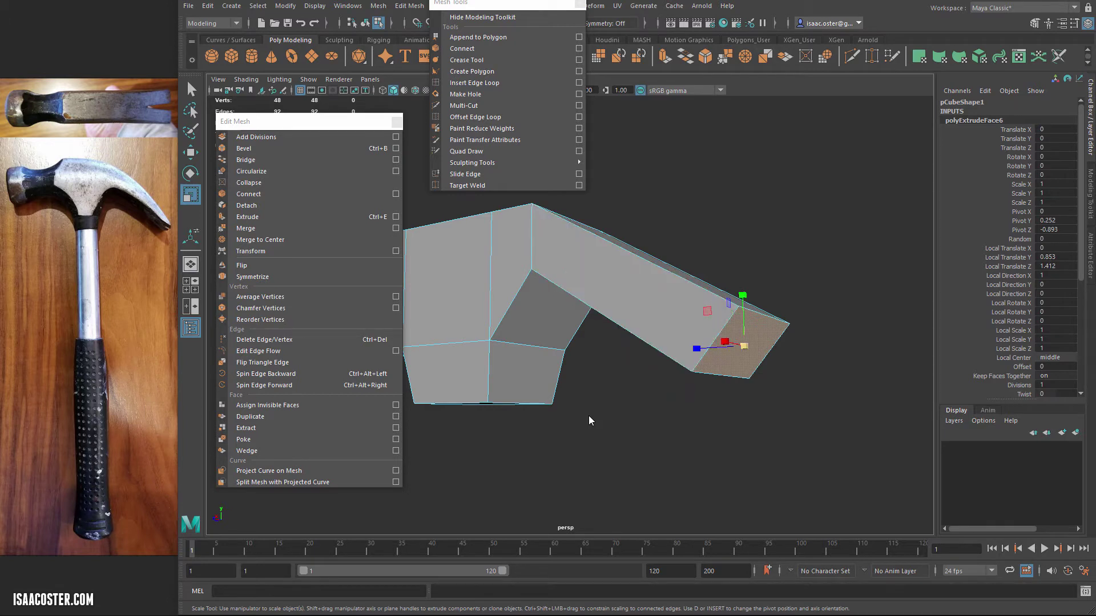
{"action": "left_click_drag", "start_coordinate": [590, 421], "coordinate": [590, 421], "text": "alt"}
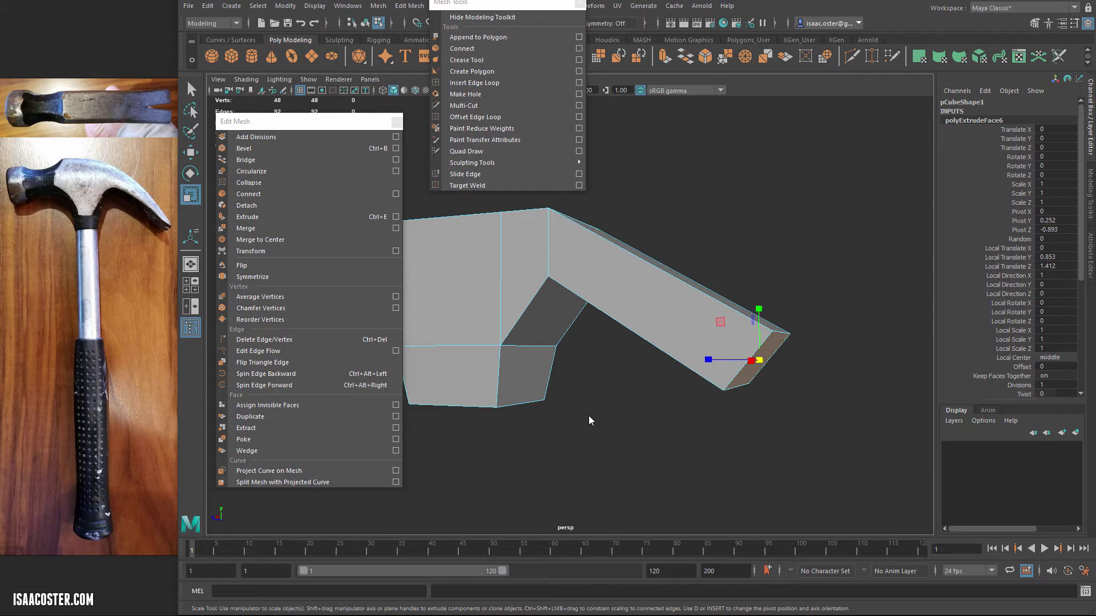
{"action": "key", "text": "ctrl+z"}
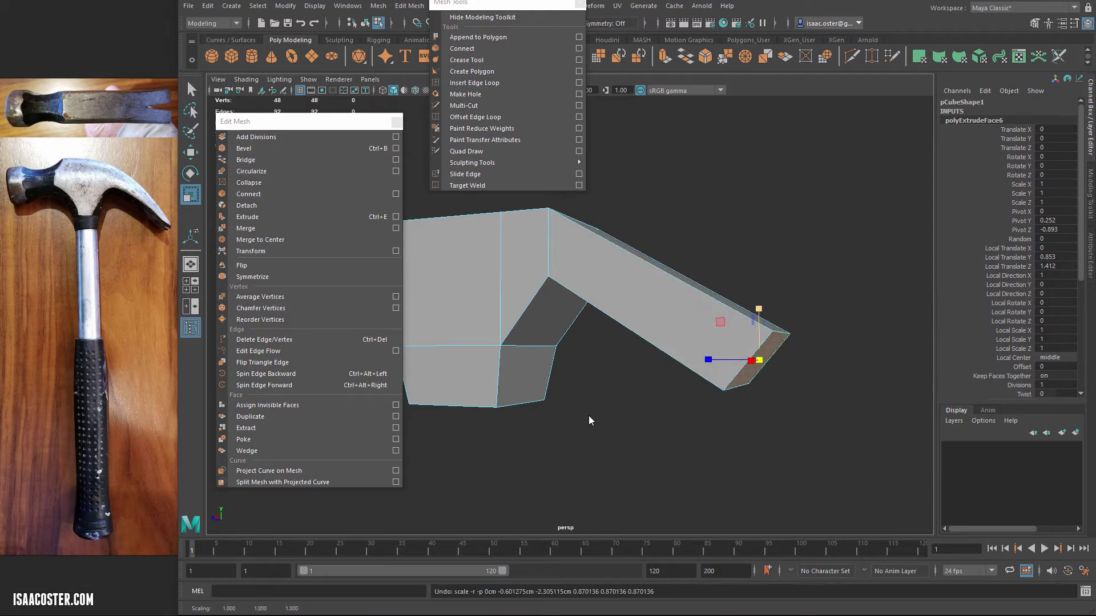
{"action": "left_click_drag", "start_coordinate": [758, 309], "coordinate": [759, 355]}
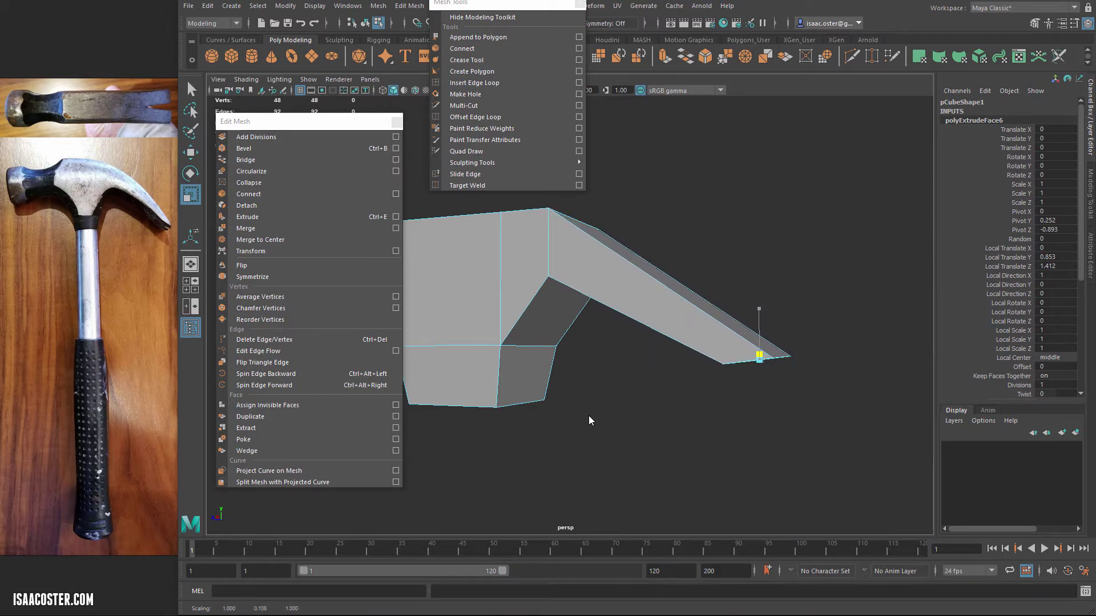
{"action": "key", "text": "ctrl+z"}
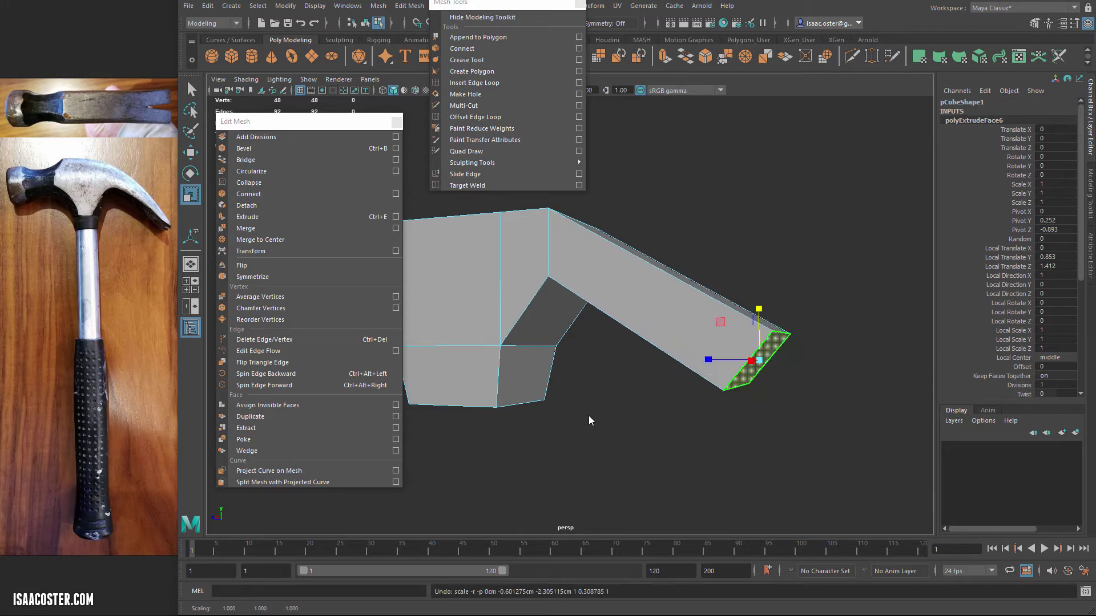
Set the Scale tool's axis orientation to Component for the claw's slanted end face
{"action": "left_click_drag", "start_coordinate": [591, 421], "coordinate": [593, 403], "text": "alt"}
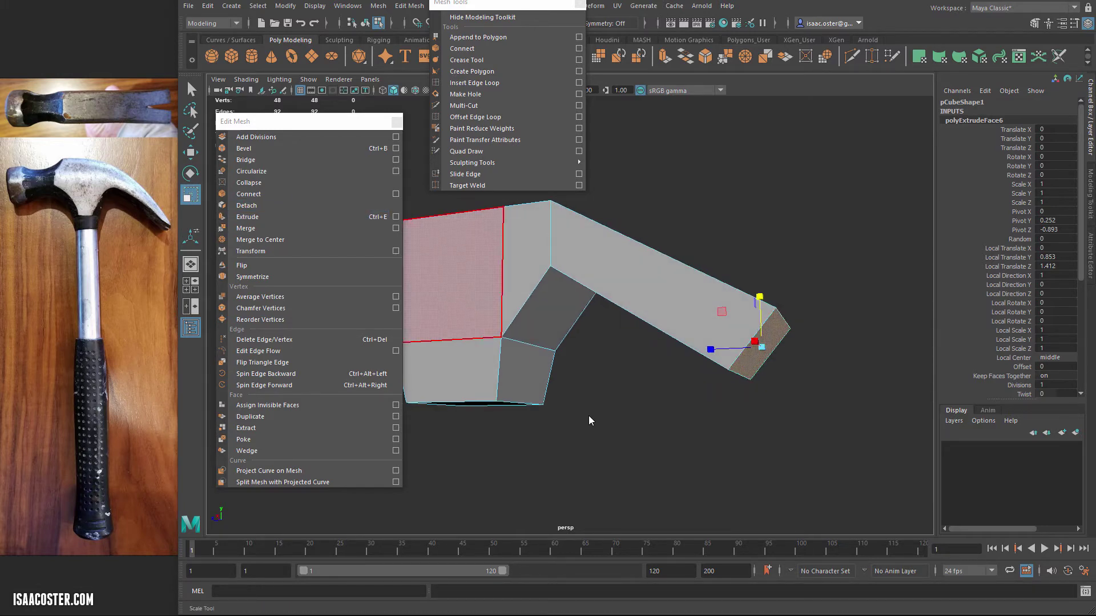
{"action": "double_click", "coordinate": [191, 195]}
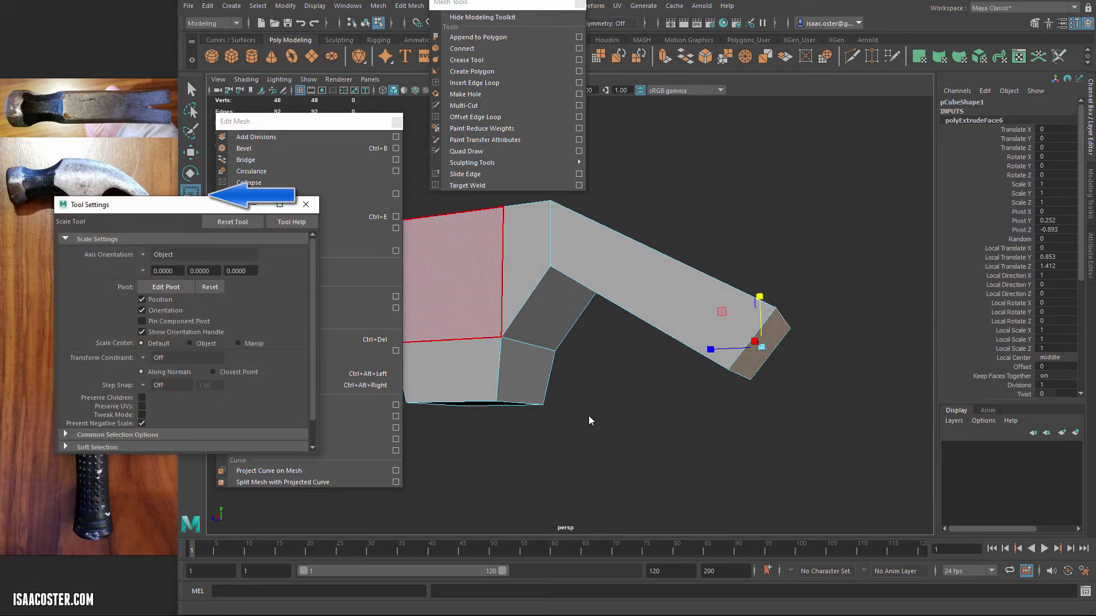
{"action": "mouse_move", "coordinate": [219, 209]}
{"action": "left_mouse_down"}
{"action": "mouse_move", "coordinate": [414, 216]}
{"action": "mouse_move", "coordinate": [707, 194]}
{"action": "mouse_move", "coordinate": [891, 115]}
{"action": "left_mouse_up"}
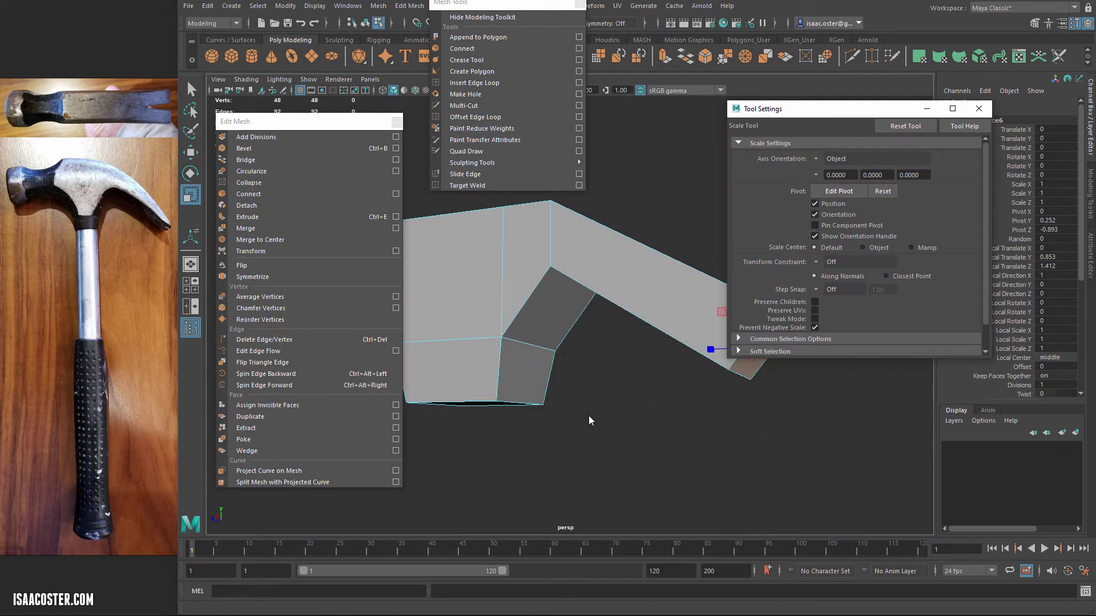
{"action": "left_click", "coordinate": [860, 159]}
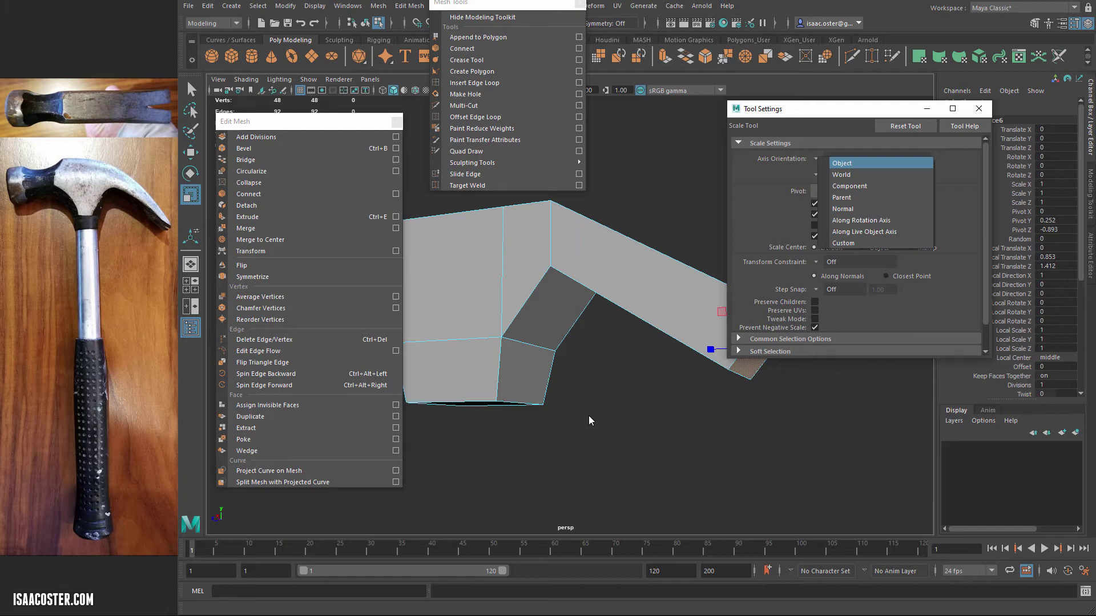
{"action": "left_click", "coordinate": [777, 182]}
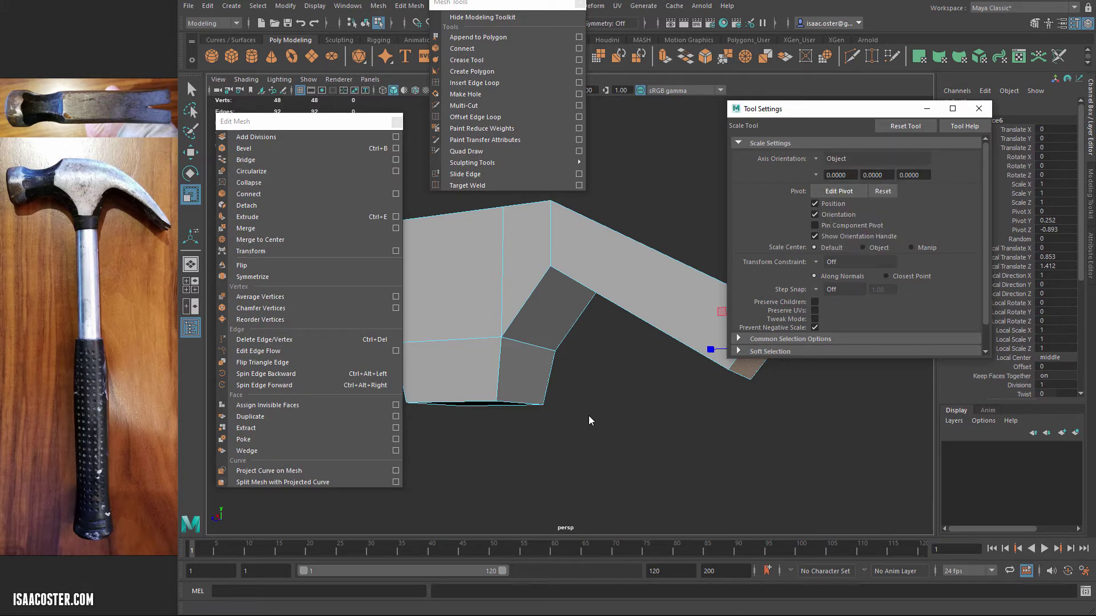
{"action": "left_click_drag", "start_coordinate": [859, 109], "coordinate": [927, 20]}
{"action": "left_click", "coordinate": [918, 71]}
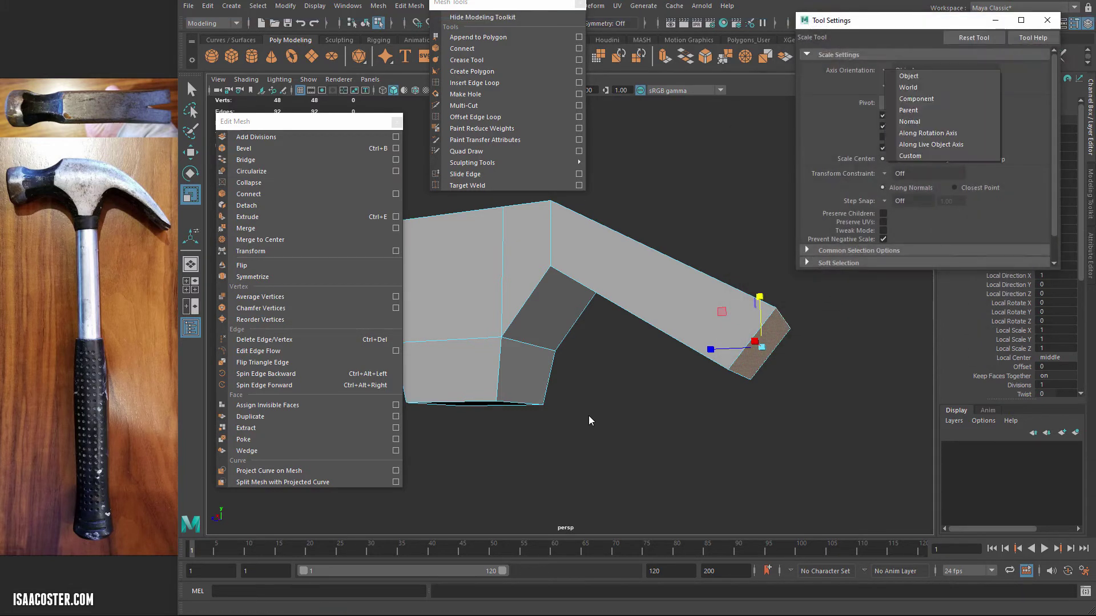
{"action": "left_click", "coordinate": [916, 99]}
{"action": "mouse_move", "coordinate": [589, 421]}
{"action": "left_mouse_down", "text": "alt"}
{"action": "mouse_move", "coordinate": [542, 422]}
{"action": "mouse_move", "coordinate": [592, 451]}
{"action": "mouse_move", "coordinate": [588, 389]}
{"action": "left_mouse_up", "text": "alt"}
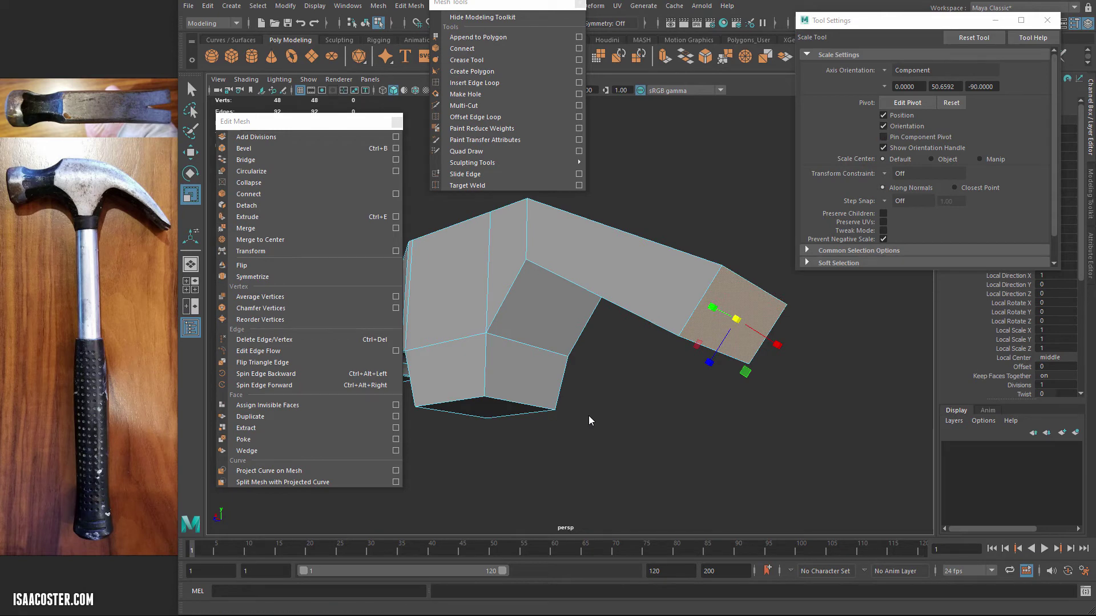
Examine how the component-oriented scale manipulator aligns with the different slanted faces of the claw and head
{"action": "mouse_move", "coordinate": [590, 421]}
{"action": "left_mouse_down", "text": "alt"}
{"action": "mouse_move", "coordinate": [600, 407]}
{"action": "mouse_move", "coordinate": [591, 442]}
{"action": "mouse_move", "coordinate": [591, 394]}
{"action": "left_mouse_up", "text": "alt"}
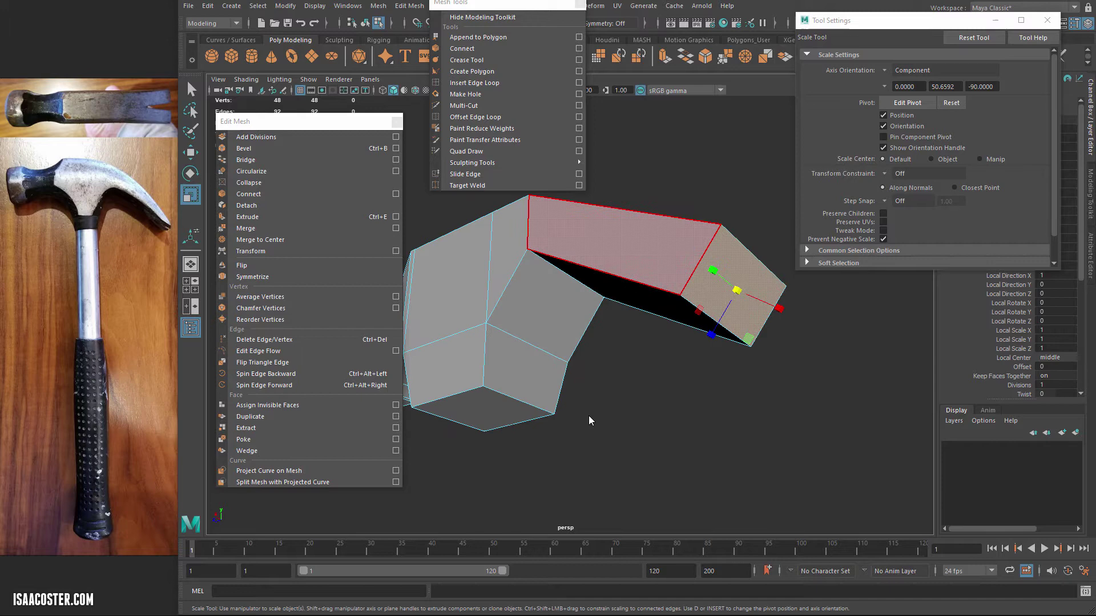
{"action": "left_click", "coordinate": [613, 246]}
{"action": "left_click_drag", "start_coordinate": [614, 245], "coordinate": [551, 294], "text": "alt"}
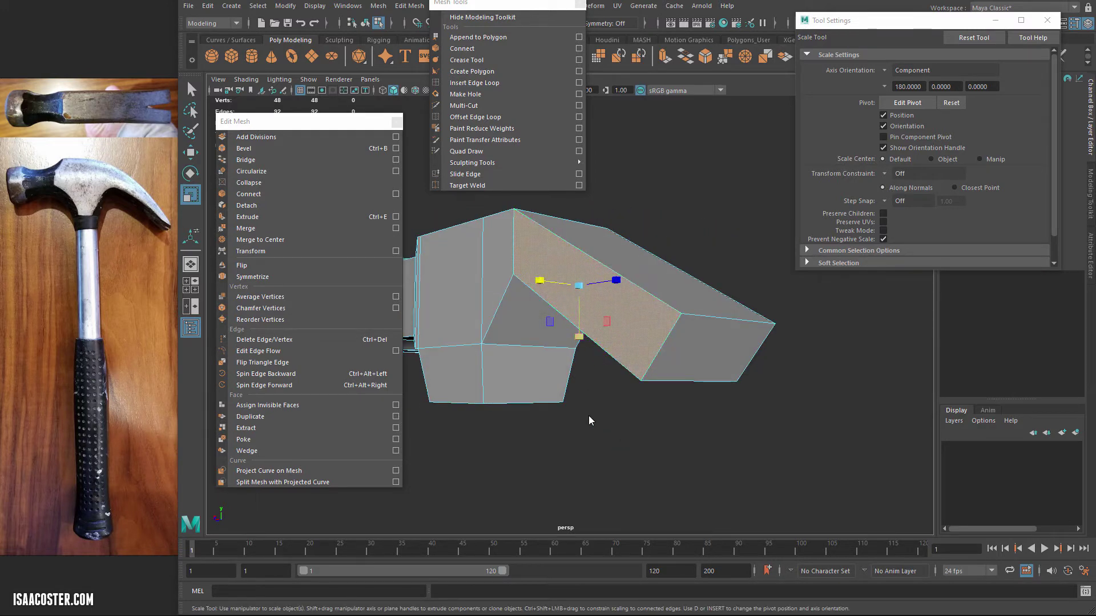
{"action": "left_click_drag", "start_coordinate": [590, 420], "coordinate": [589, 421], "text": "alt"}
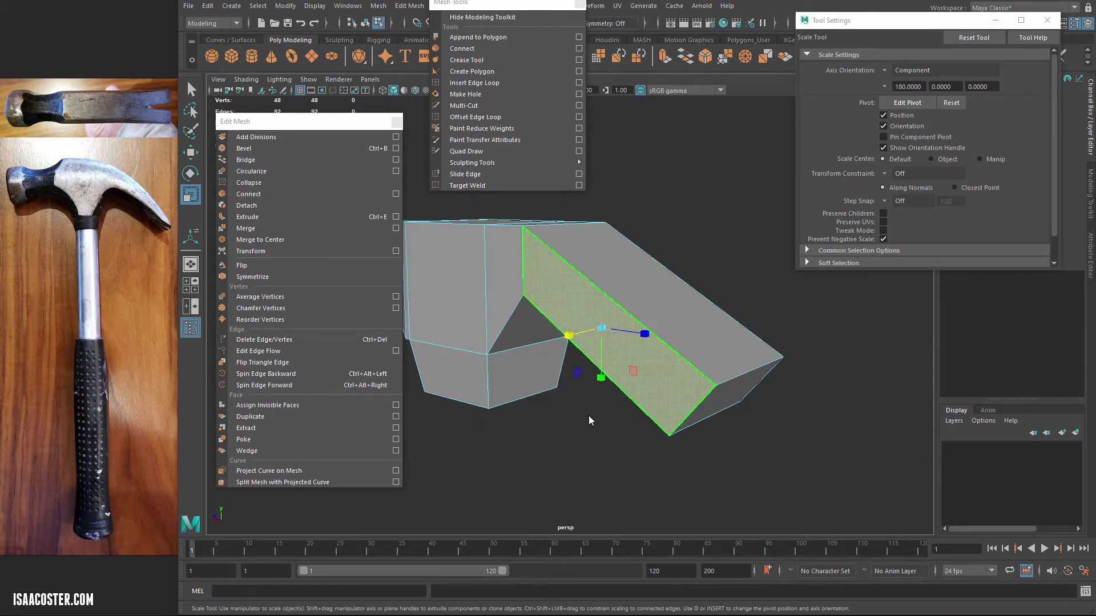
{"action": "left_click_drag", "start_coordinate": [590, 421], "coordinate": [589, 421], "text": "alt"}
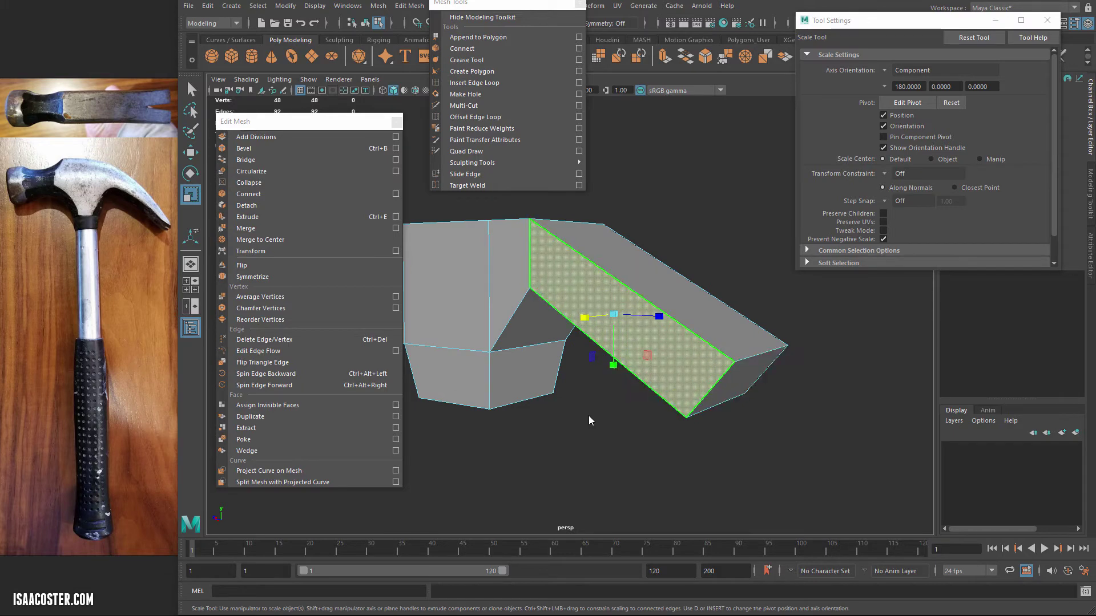
{"action": "left_click_drag", "start_coordinate": [589, 421], "coordinate": [589, 421], "text": "alt"}
{"action": "left_click", "coordinate": [662, 300]}
{"action": "left_click", "coordinate": [549, 233]}
{"action": "left_click", "coordinate": [457, 300]}
Flatten the claw's slanted end face to a thin edge by scaling its thickness to about 0.083
{"action": "left_click", "coordinate": [706, 301]}
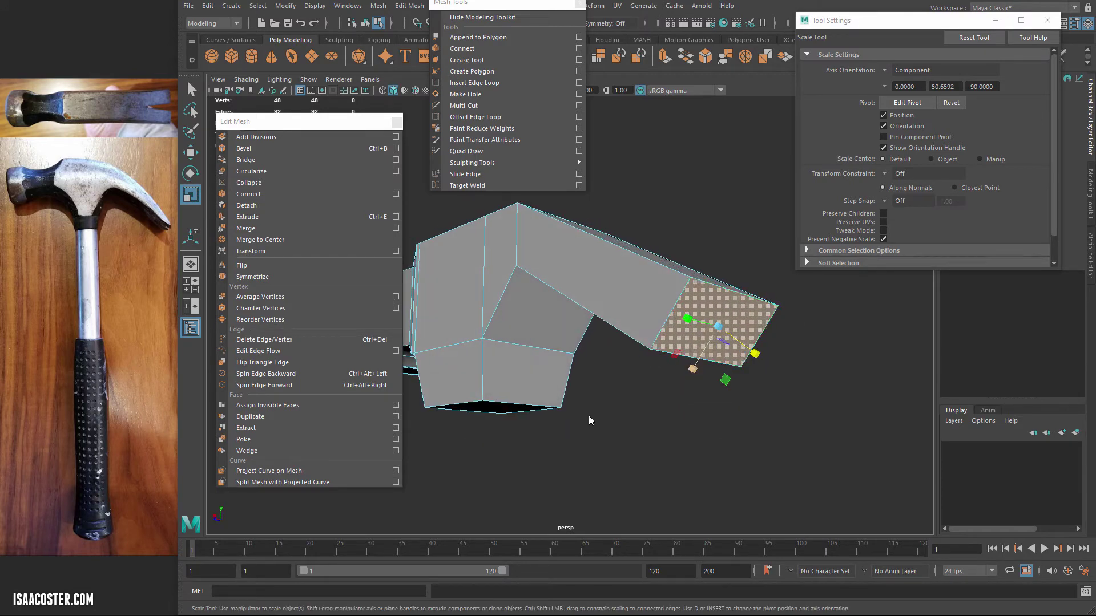
{"action": "left_click_drag", "start_coordinate": [693, 369], "coordinate": [716, 331]}
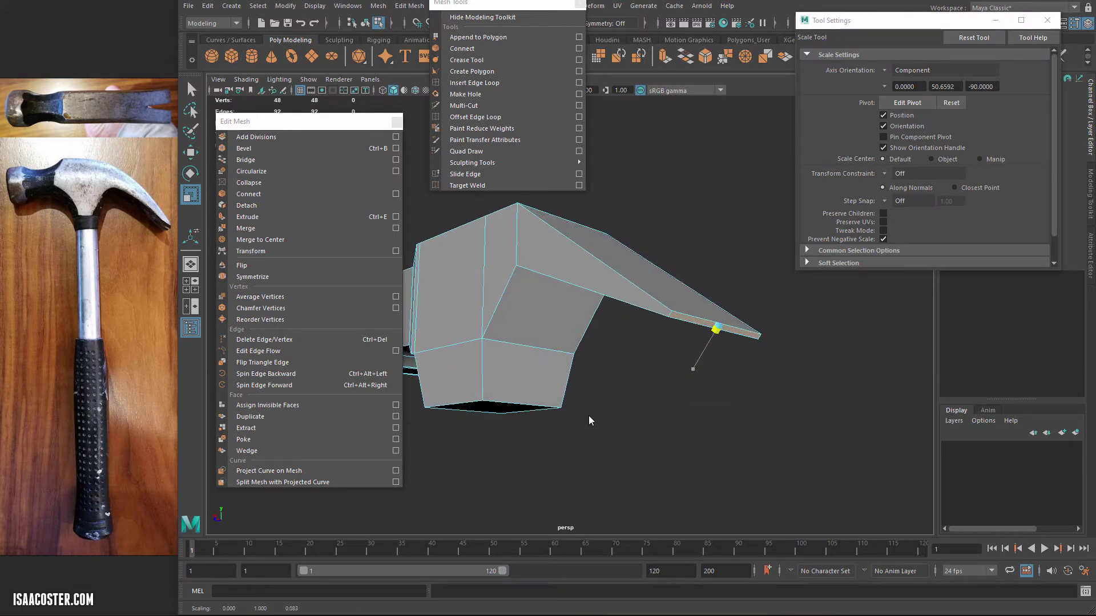
{"action": "left_click_drag", "start_coordinate": [590, 420], "coordinate": [590, 421], "text": "alt"}
Insert an edge loop around the middle of the claw and slide its underside edge slightly toward the head
{"action": "left_click", "coordinate": [474, 82]}
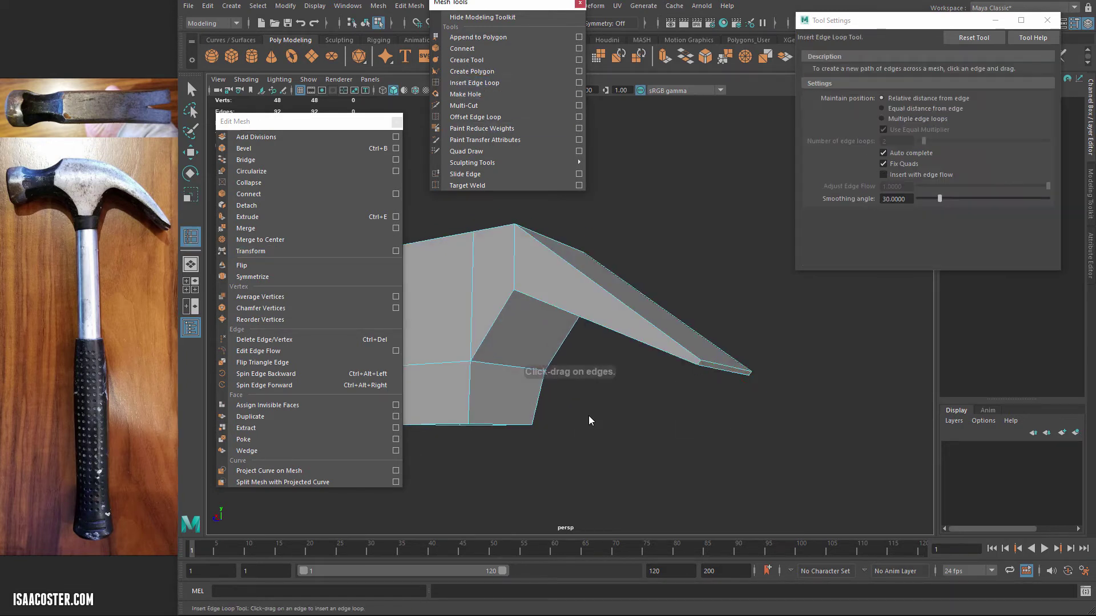
{"action": "left_click_drag", "start_coordinate": [589, 421], "coordinate": [590, 420], "text": "alt"}
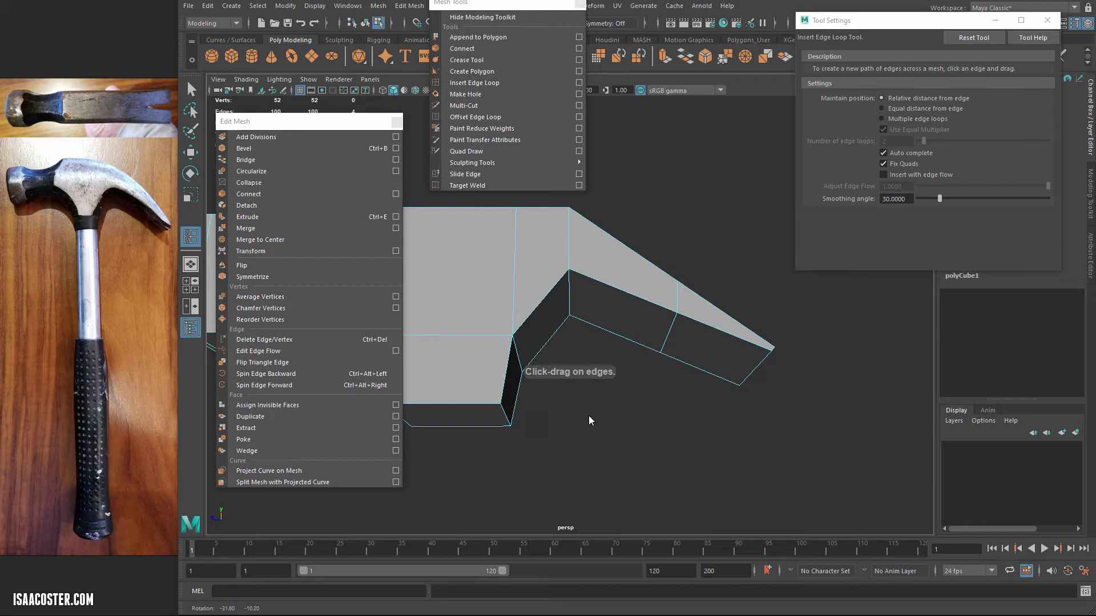
{"action": "left_click", "coordinate": [465, 174]}
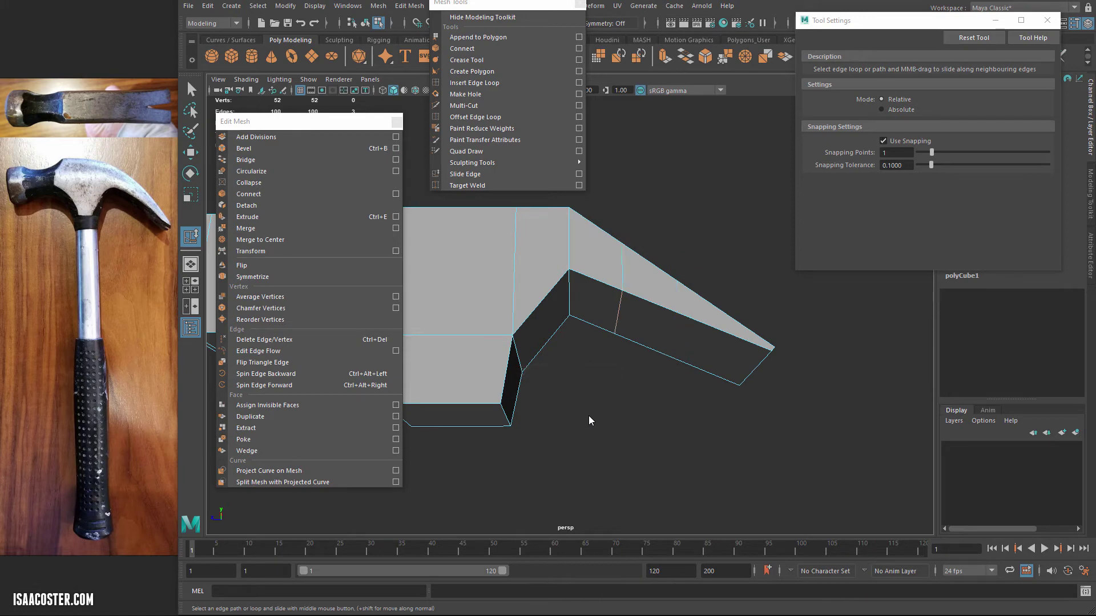
{"action": "left_click_drag", "start_coordinate": [590, 421], "coordinate": [590, 420], "text": "alt"}
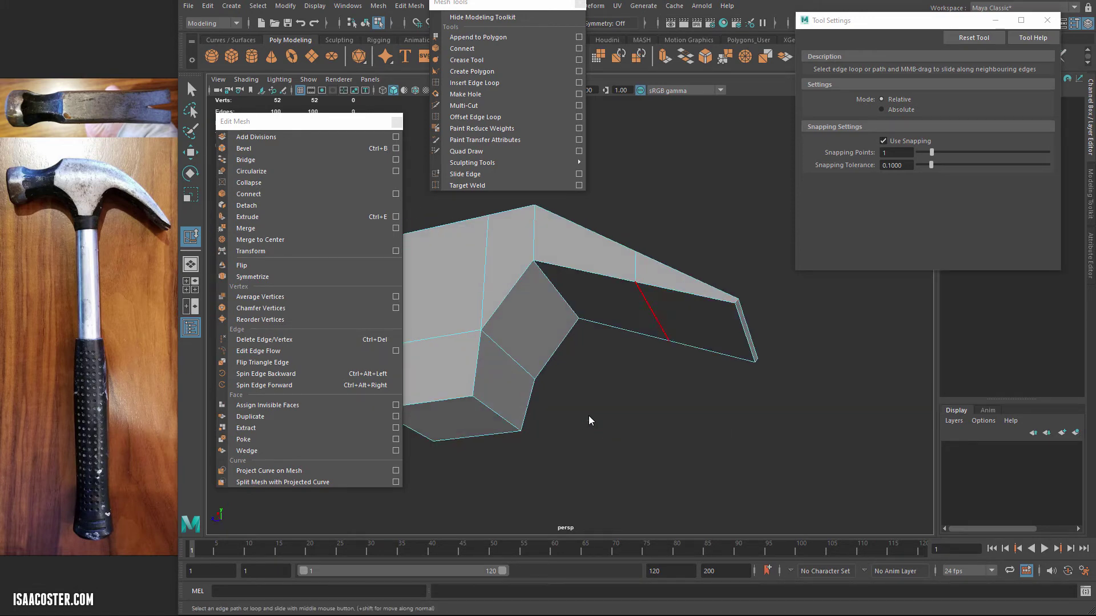
{"action": "left_click", "coordinate": [652, 311]}
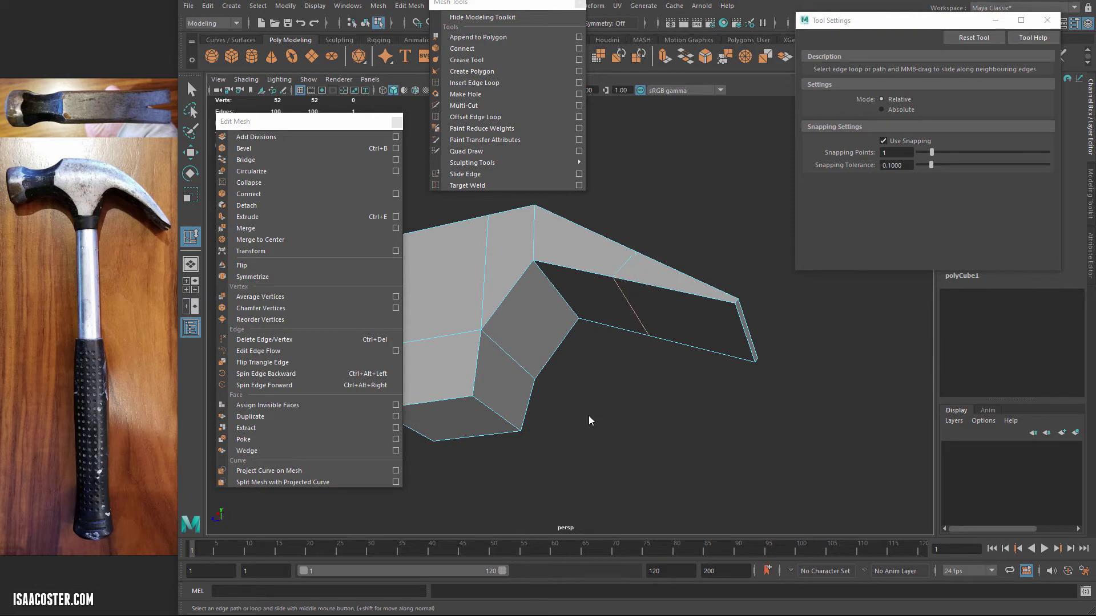
{"action": "left_click_drag", "start_coordinate": [685, 245], "coordinate": [714, 272], "text": "alt"}
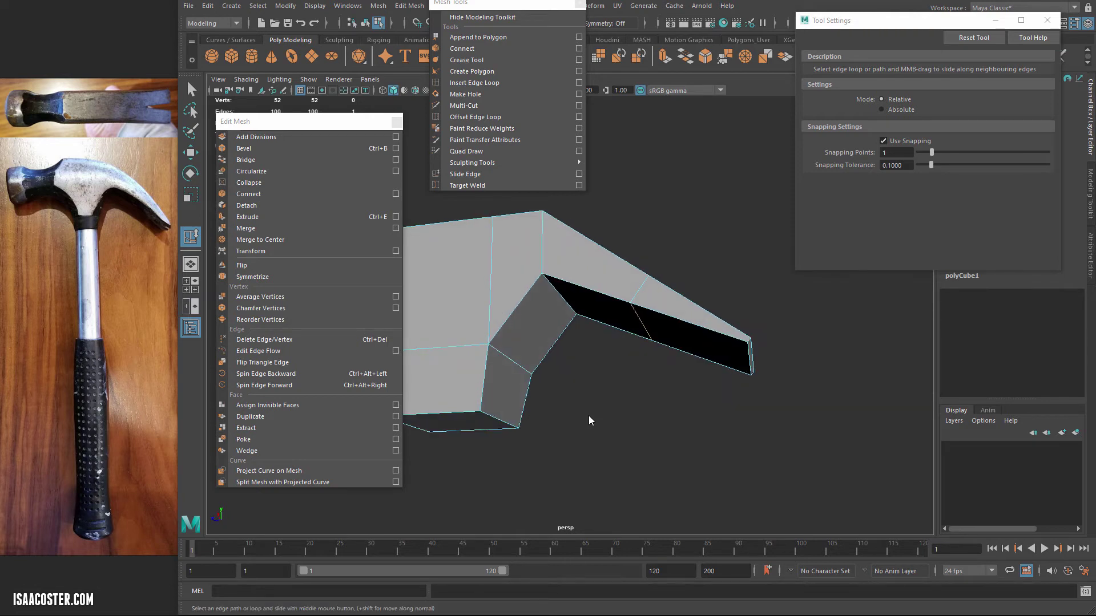
Raise the vertices of the claw's middle edge loop and shift them slightly toward the tip to bend the claw into a curve
{"action": "right_click_drag", "start_coordinate": [714, 272], "coordinate": [658, 272]}
{"action": "left_click_drag", "start_coordinate": [673, 279], "coordinate": [685, 285], "text": "alt"}
{"action": "left_click_drag", "start_coordinate": [785, 330], "coordinate": [707, 388]}
{"action": "key", "text": "e"}
{"action": "key", "text": "w"}
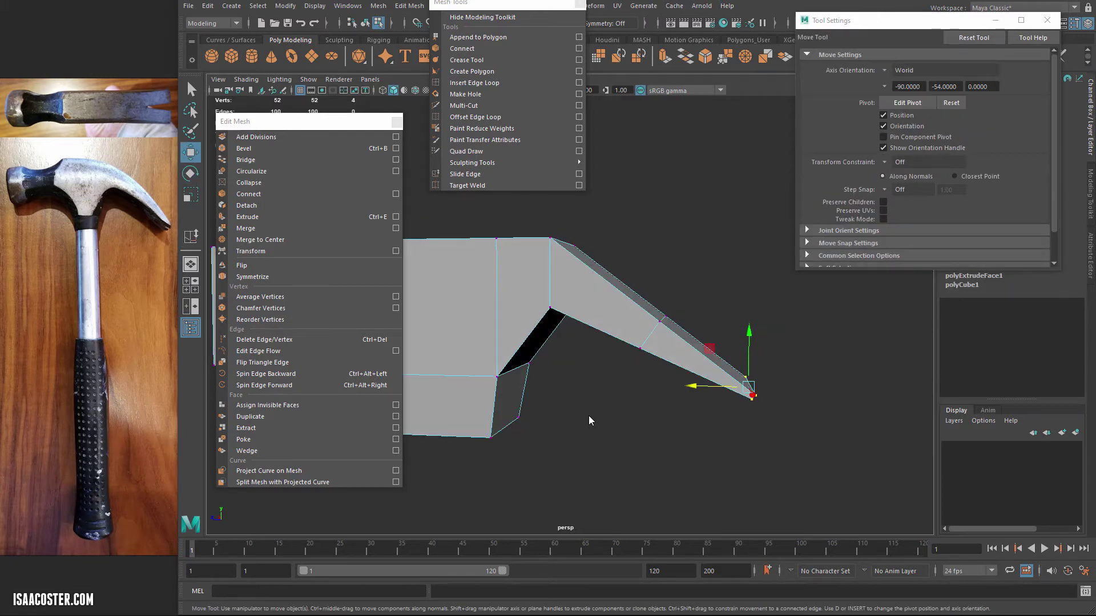
{"action": "left_click_drag", "start_coordinate": [590, 421], "coordinate": [594, 411], "text": "alt"}
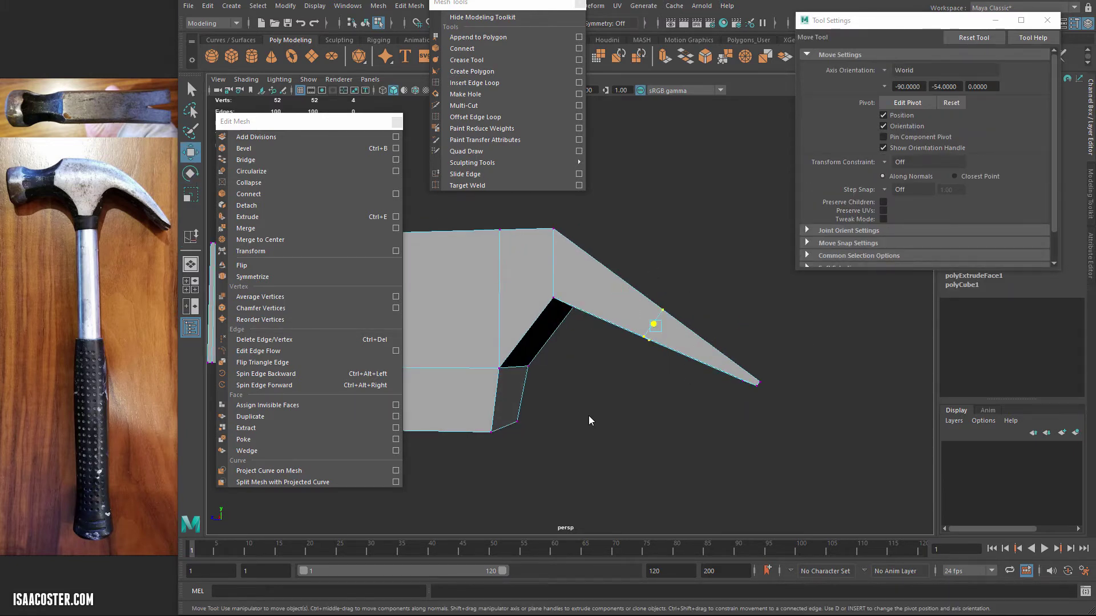
{"action": "key", "text": "ctrl+z"}
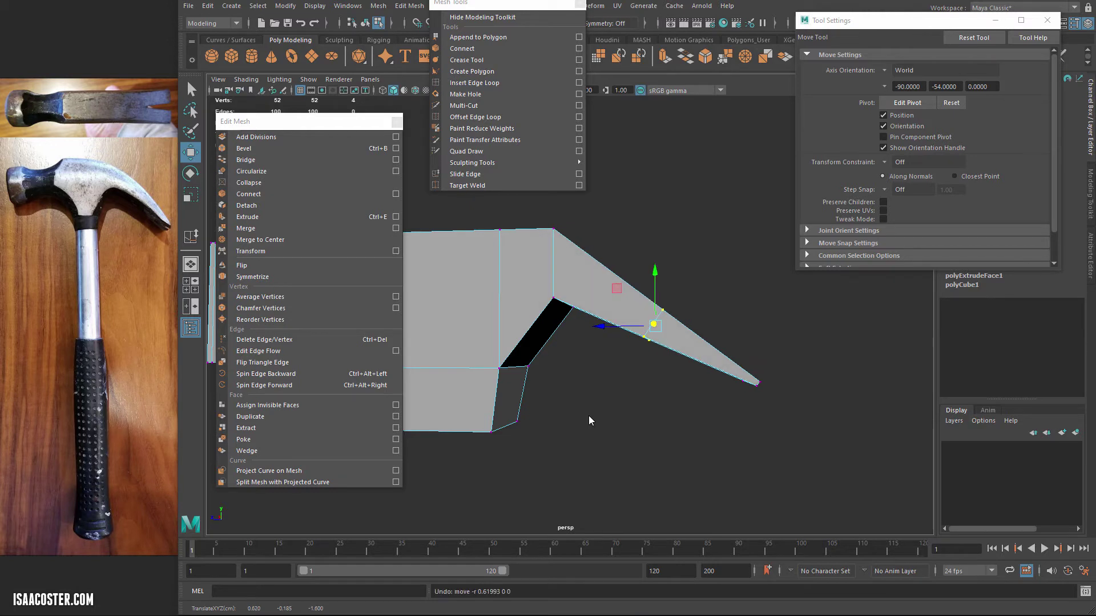
{"action": "mouse_move", "coordinate": [655, 271]}
{"action": "left_mouse_down"}
{"action": "mouse_move", "coordinate": [655, 250]}
{"action": "mouse_move", "coordinate": [655, 314]}
{"action": "mouse_move", "coordinate": [655, 241]}
{"action": "left_mouse_up"}
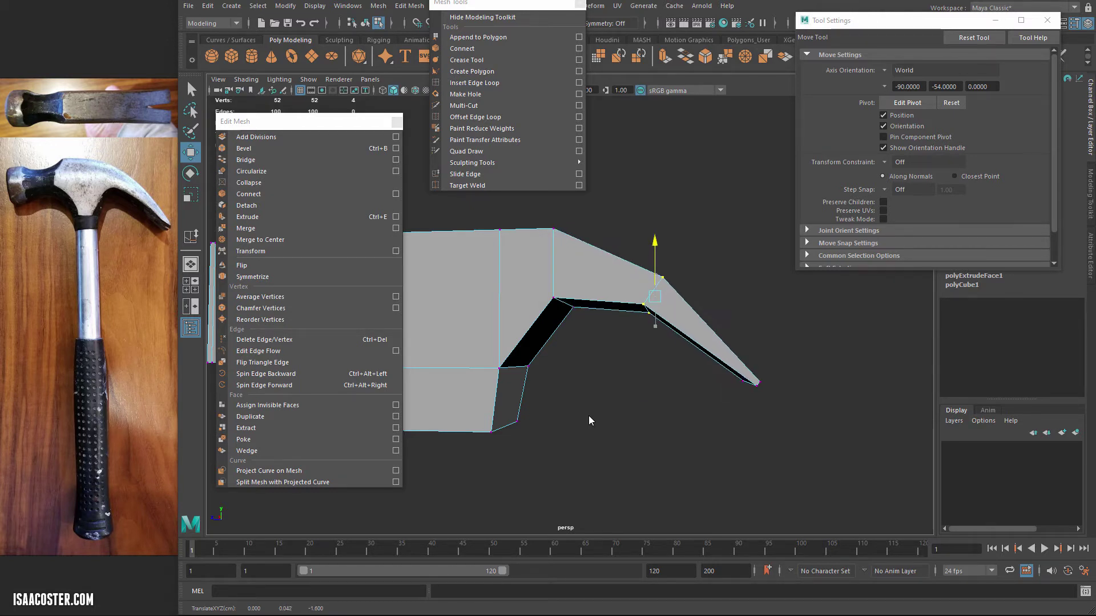
{"action": "middle_click_drag", "start_coordinate": [589, 420], "coordinate": [589, 421]}
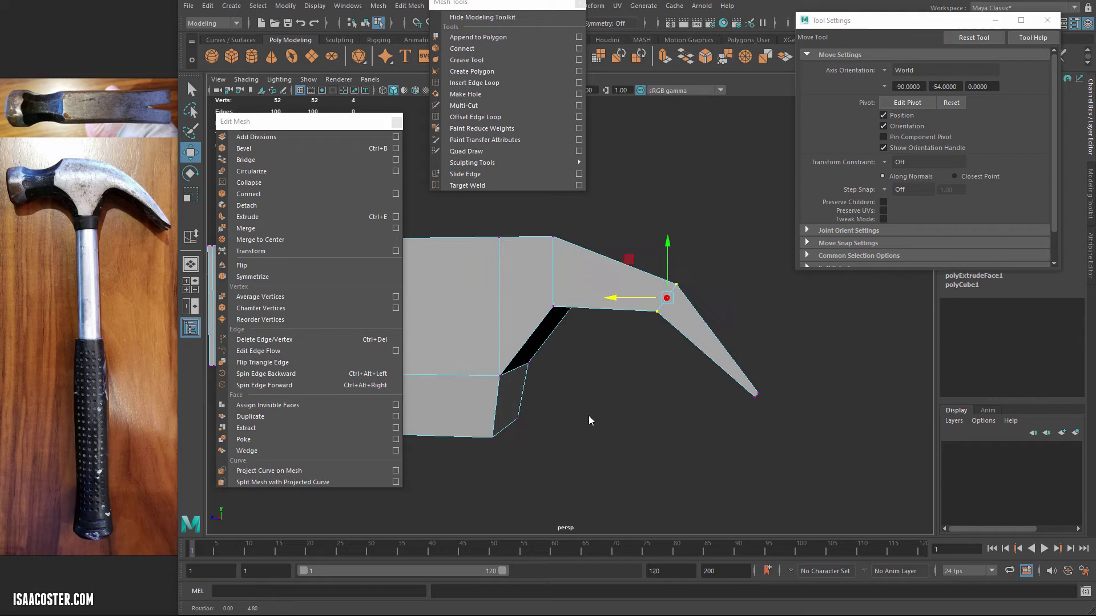
{"action": "mouse_move", "coordinate": [590, 420]}
{"action": "left_mouse_down", "text": "alt"}
{"action": "mouse_move", "coordinate": [588, 399]}
{"action": "mouse_move", "coordinate": [589, 421]}
{"action": "mouse_move", "coordinate": [645, 439]}
{"action": "mouse_move", "coordinate": [562, 420]}
{"action": "mouse_move", "coordinate": [589, 421]}
{"action": "left_mouse_up", "text": "alt"}
Preview the whole hammer head smoothed to check the claw's curve, and return to the unsmoothed mesh
{"action": "left_click", "coordinate": [590, 421]}
{"action": "key", "text": "3"}
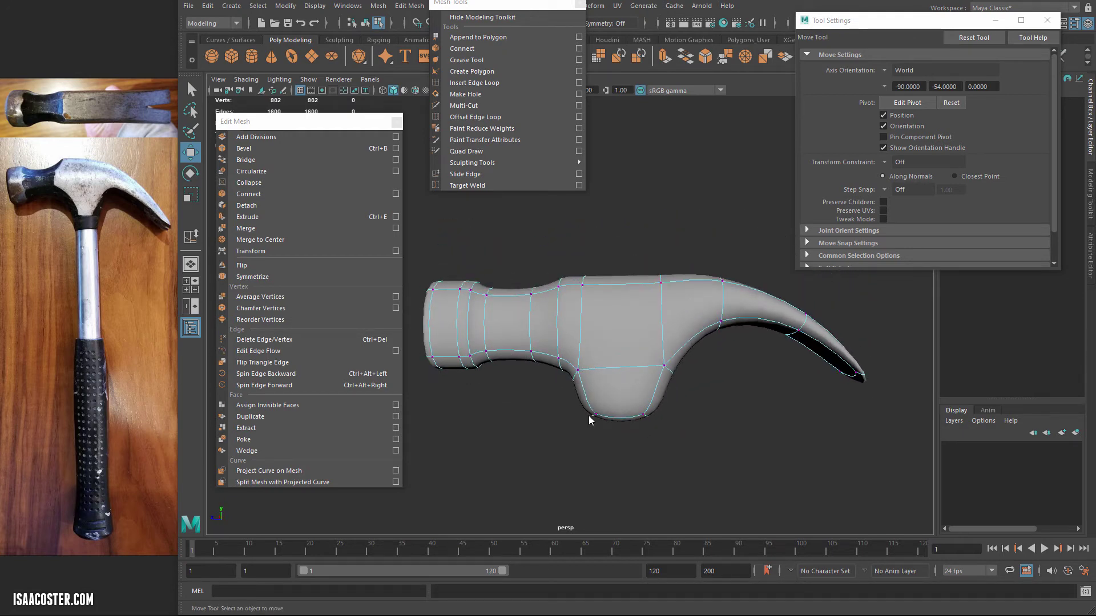
{"action": "key", "text": "1"}
Lower all the claw's vertices, rotate them downward to strengthen its curve, and preview the smoothed mesh
{"action": "mouse_move", "coordinate": [700, 241]}
{"action": "left_mouse_down"}
{"action": "mouse_move", "coordinate": [846, 399]}
{"action": "mouse_move", "coordinate": [914, 431]}
{"action": "mouse_move", "coordinate": [890, 432]}
{"action": "left_mouse_up"}
{"action": "left_click_drag", "start_coordinate": [774, 280], "coordinate": [774, 299]}
{"action": "key", "text": "e"}
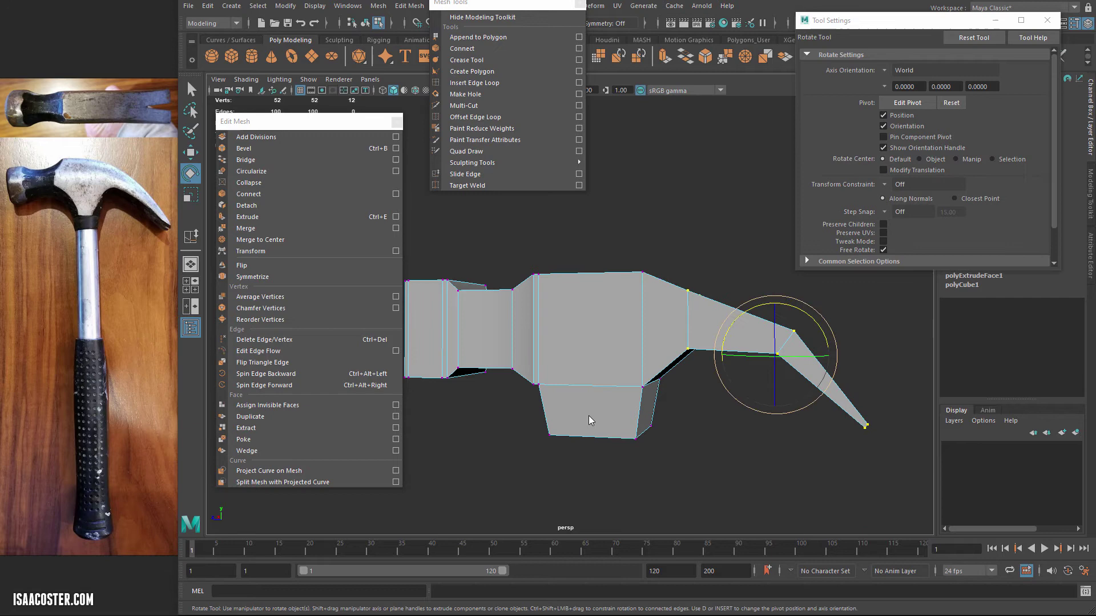
{"action": "middle_click_drag", "start_coordinate": [590, 420], "coordinate": [590, 421]}
{"action": "key", "text": "w"}
{"action": "key", "text": "3"}
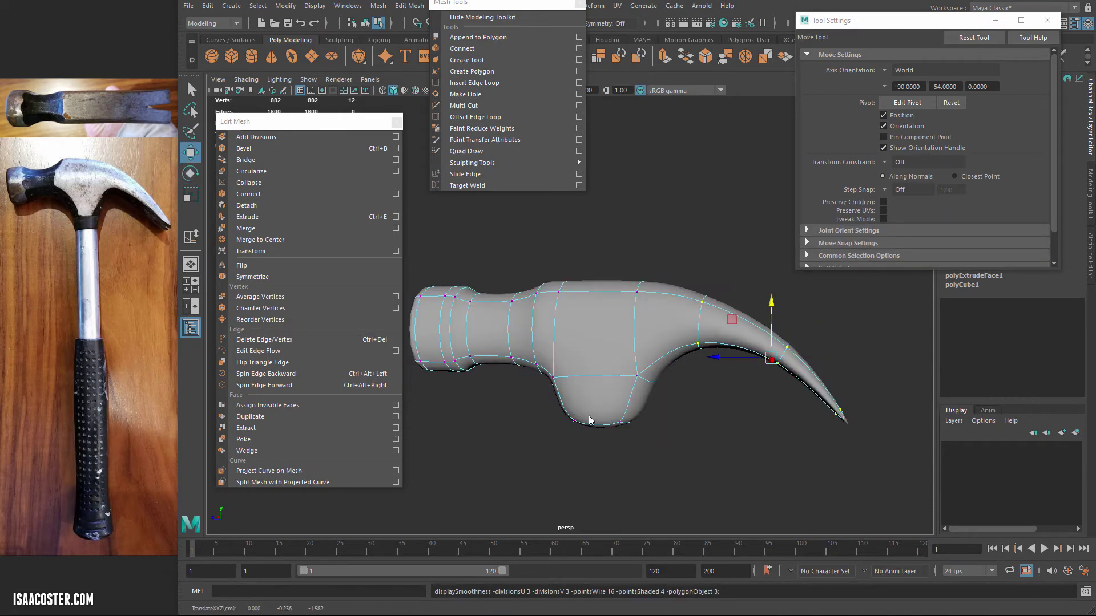
{"action": "left_click_drag", "start_coordinate": [590, 421], "coordinate": [590, 420], "text": "alt"}
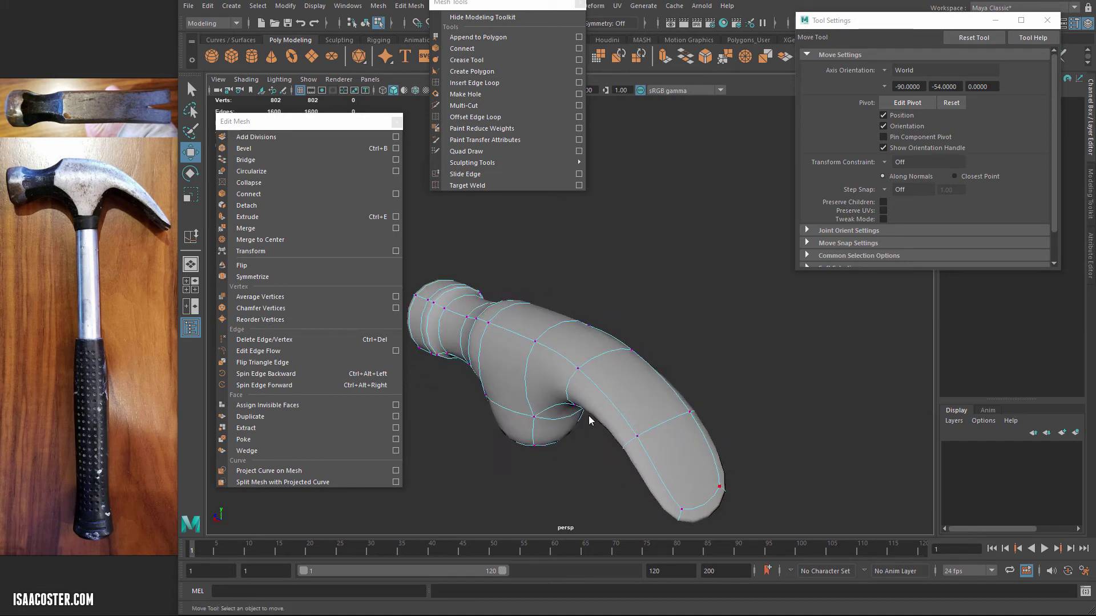
Return to the unsmoothed mesh and select the full ring of crosswise edges running along the claw and head
{"action": "key", "text": "1"}
{"action": "right_click", "coordinate": [590, 420]}
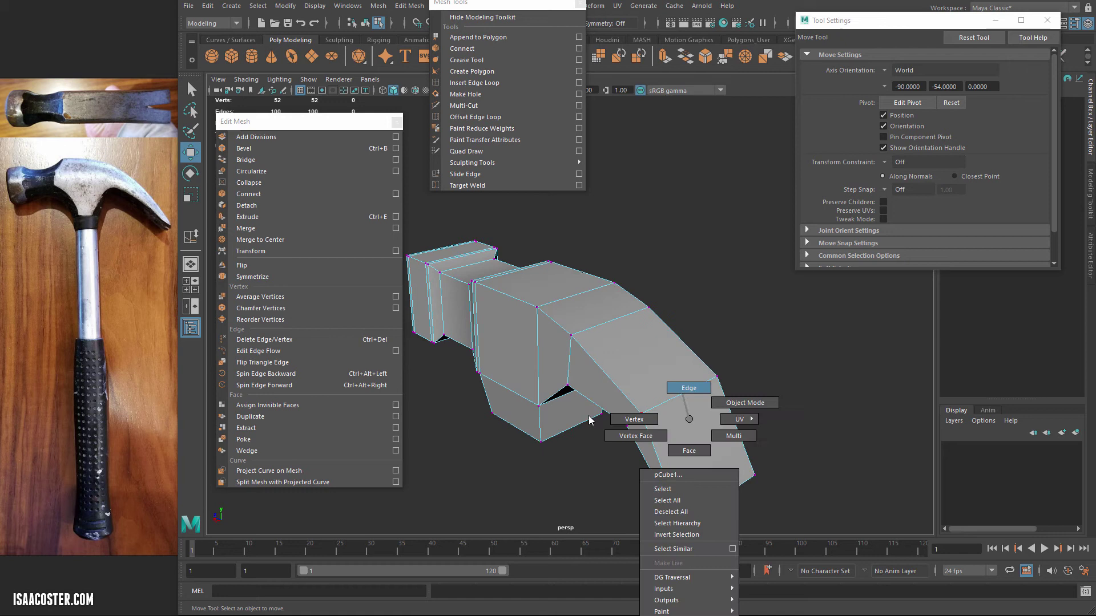
{"action": "left_click", "coordinate": [589, 420]}
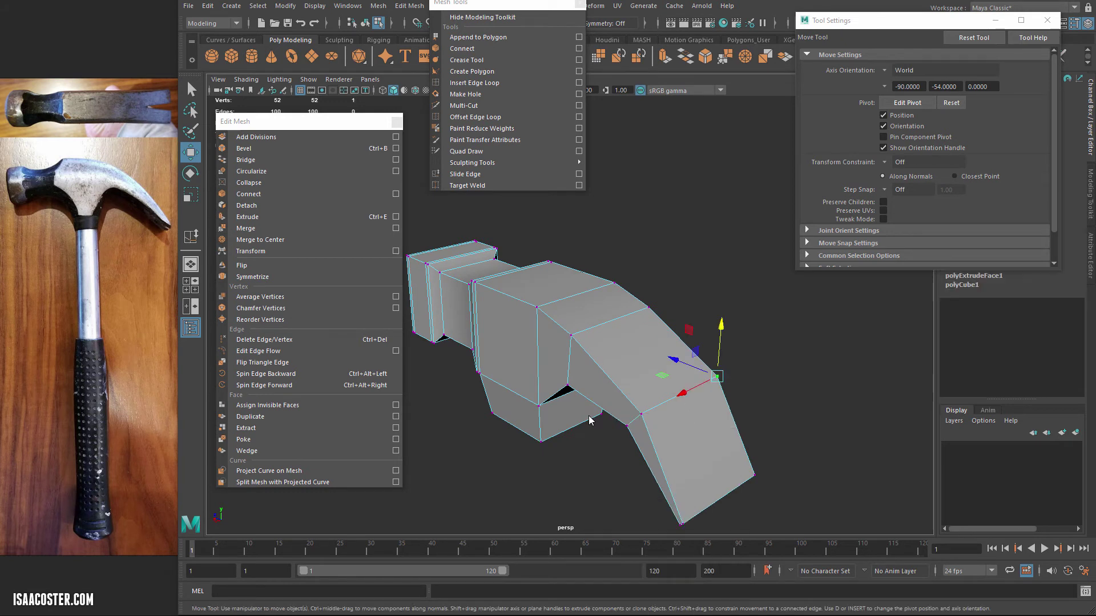
{"action": "key", "text": "q"}
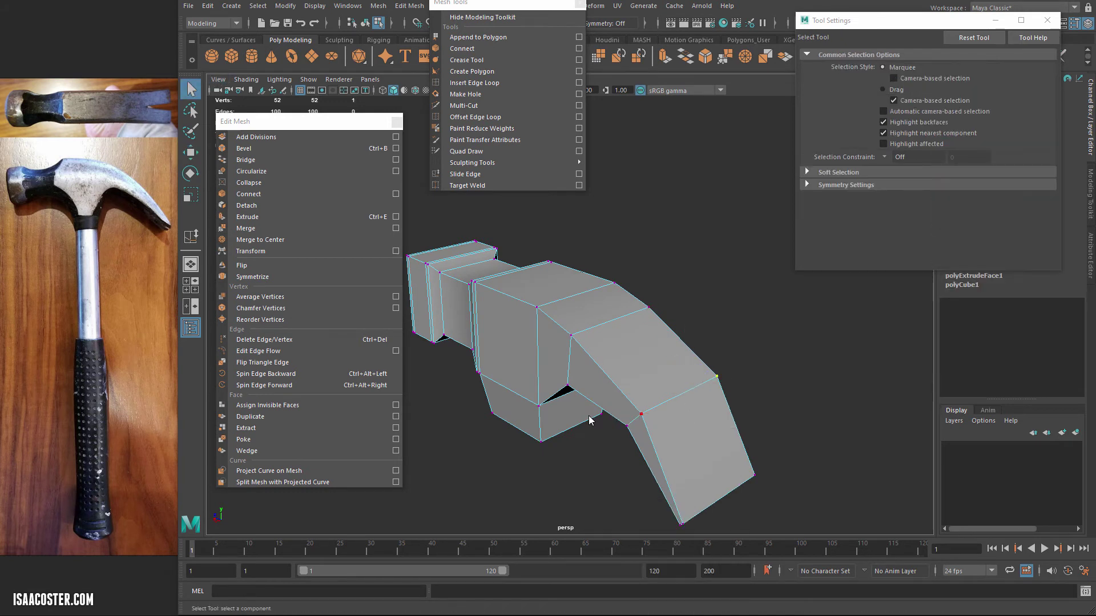
{"action": "right_click_drag", "start_coordinate": [686, 392], "coordinate": [674, 367]}
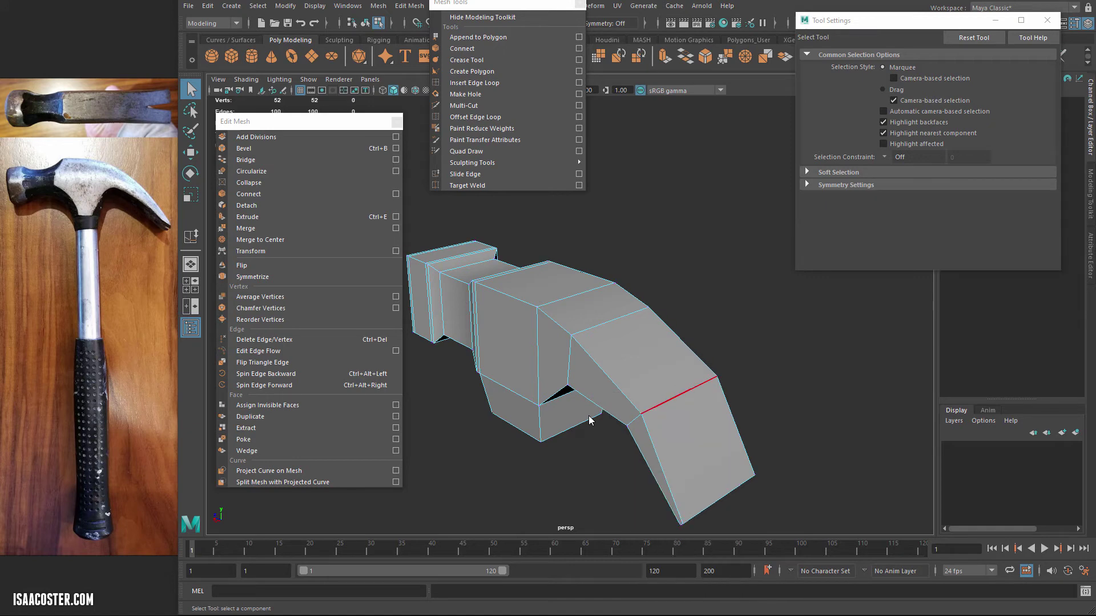
{"action": "left_click", "coordinate": [677, 396]}
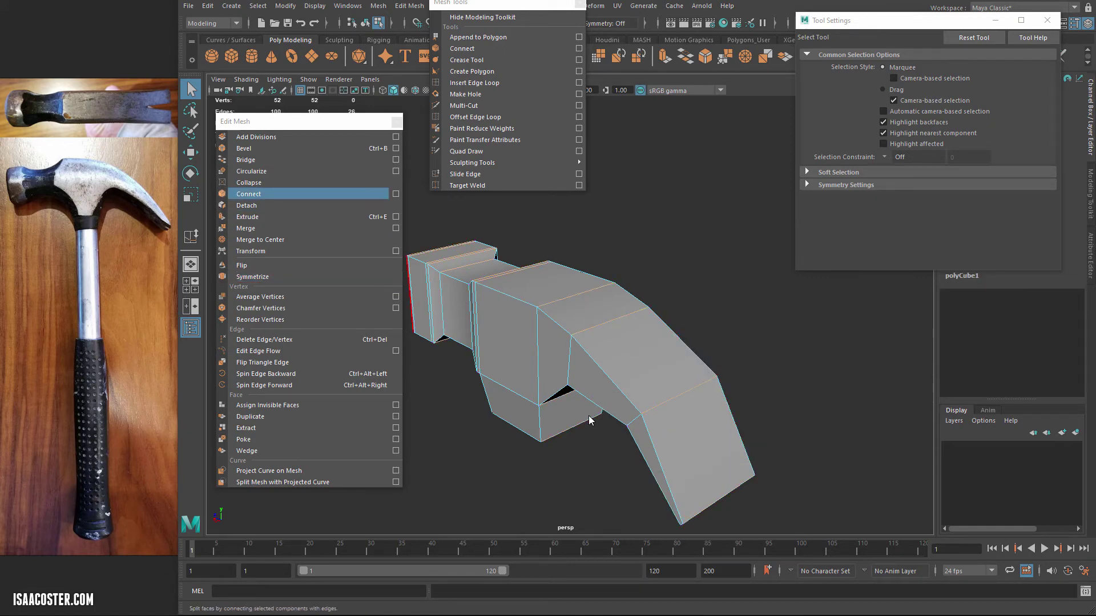
Try connecting the selected edge ring with the current Connect settings, and undo the connection
{"action": "left_click", "coordinate": [274, 194]}
{"action": "left_click_drag", "start_coordinate": [654, 348], "coordinate": [782, 355], "text": "alt"}
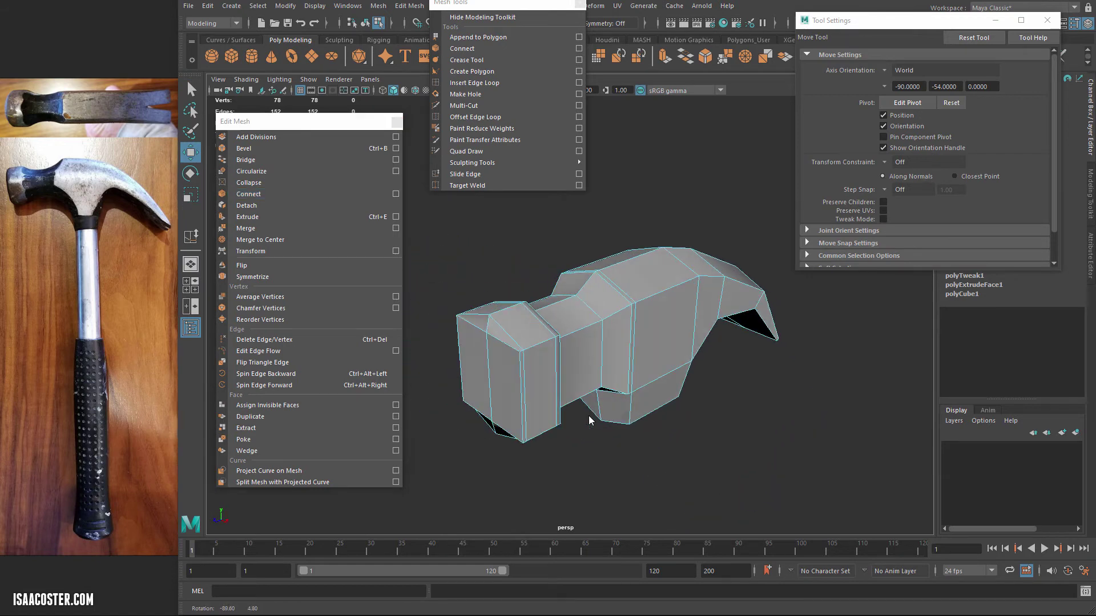
{"action": "left_click_drag", "start_coordinate": [590, 421], "coordinate": [590, 420], "text": "alt"}
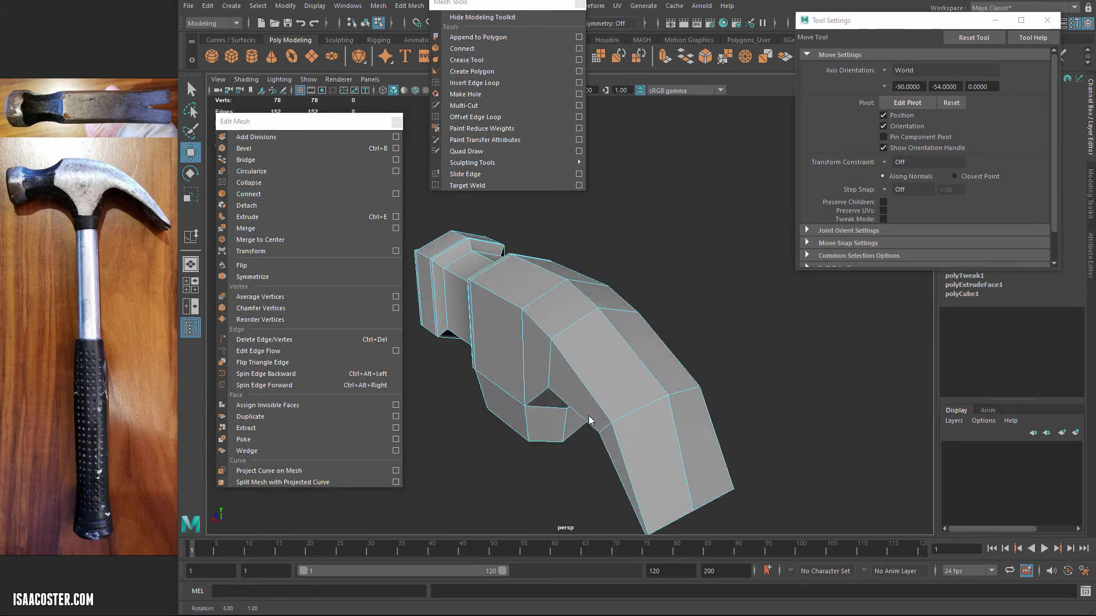
{"action": "key", "text": "ctrl+z"}
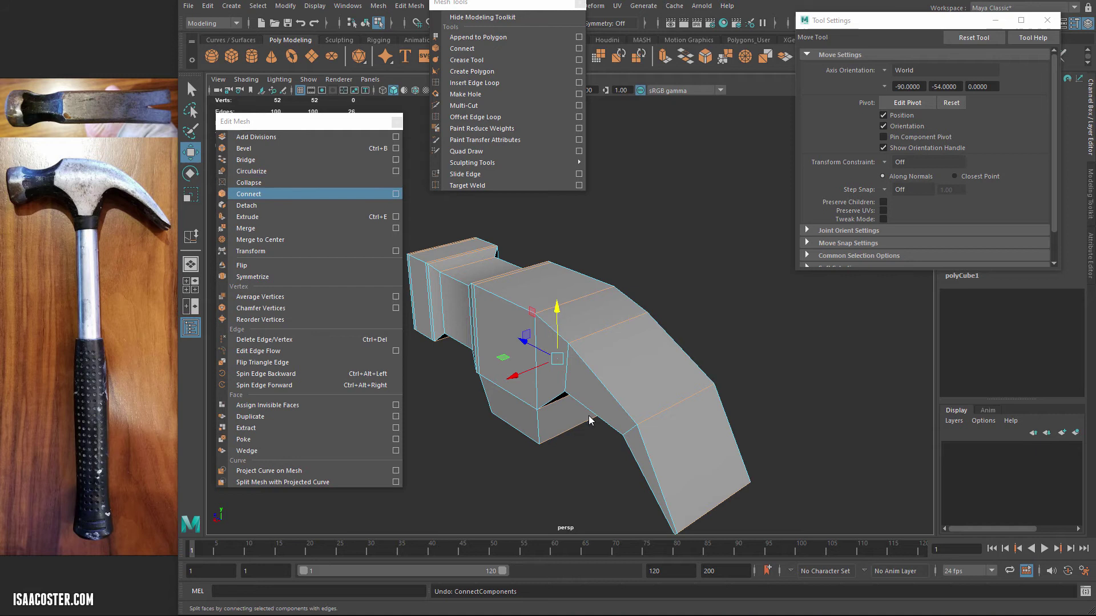
Connect the selected edge ring with Insert with edge flow turned off, adding a lengthwise loop down the middle
{"action": "left_click", "coordinate": [395, 194]}
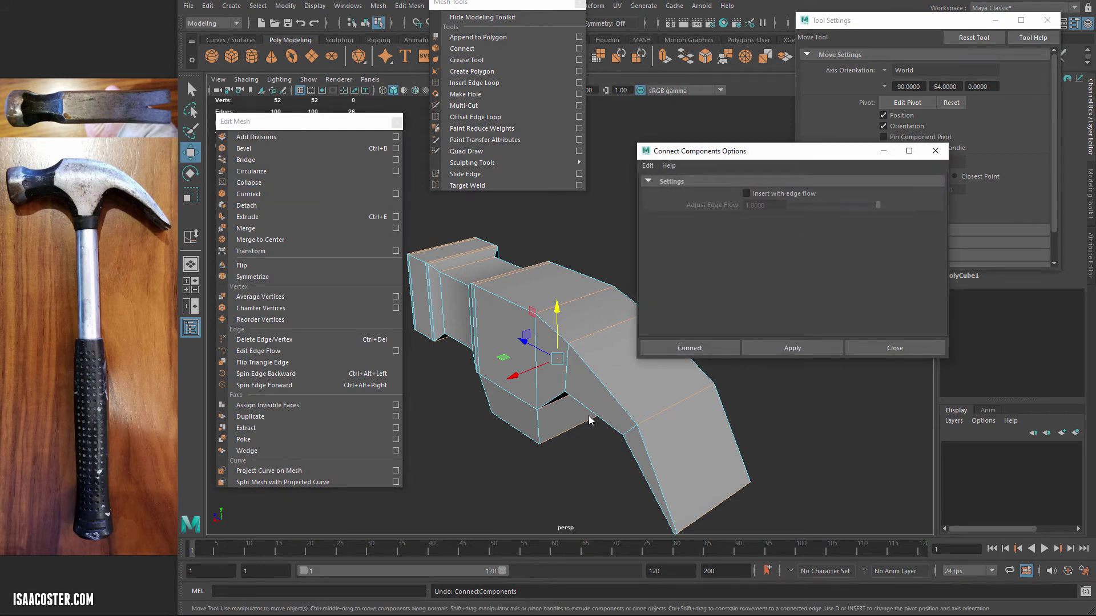
{"action": "left_click", "coordinate": [792, 349]}
{"action": "left_click_drag", "start_coordinate": [589, 421], "coordinate": [590, 421], "text": "alt"}
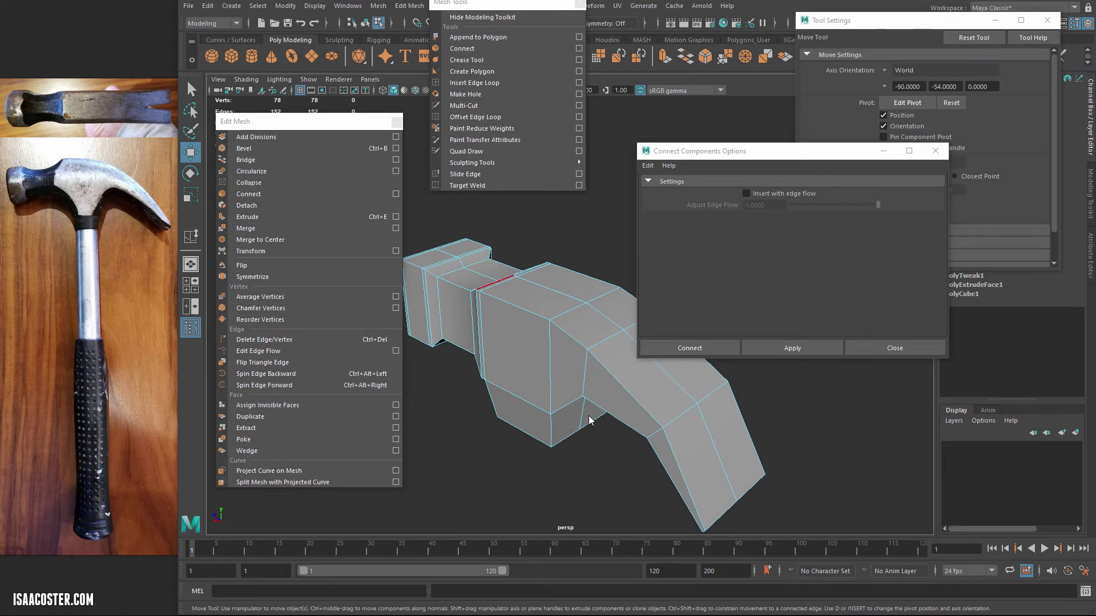
Preview the mesh smoothed and examine the claw and the striking face from several angles
{"action": "key", "text": "3"}
{"action": "left_click_drag", "start_coordinate": [589, 420], "coordinate": [589, 420], "text": "alt"}
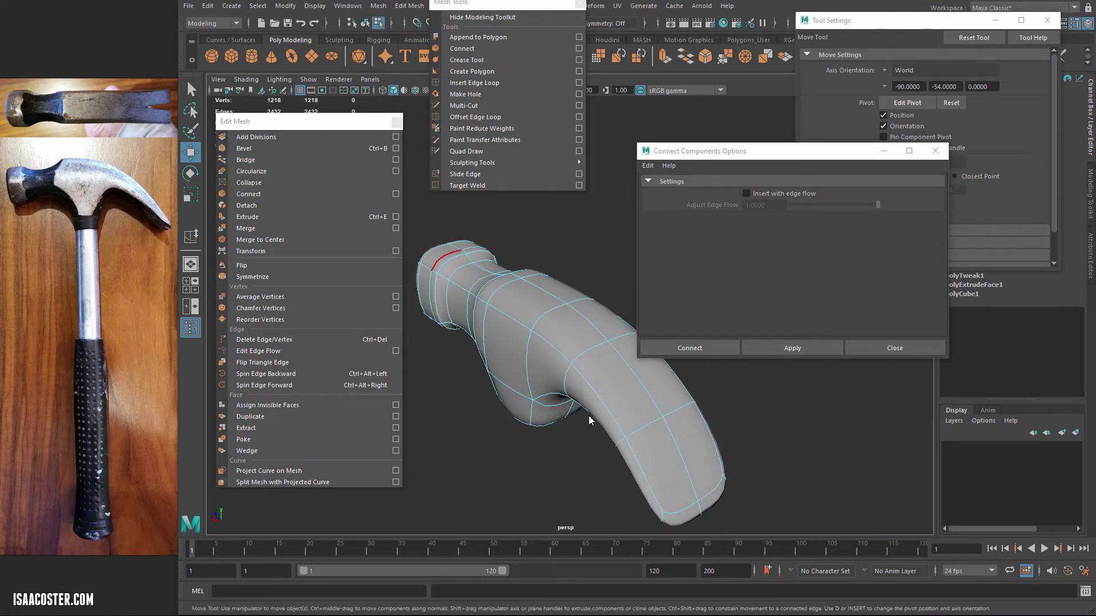
{"action": "left_click_drag", "start_coordinate": [590, 421], "coordinate": [590, 421], "text": "alt"}
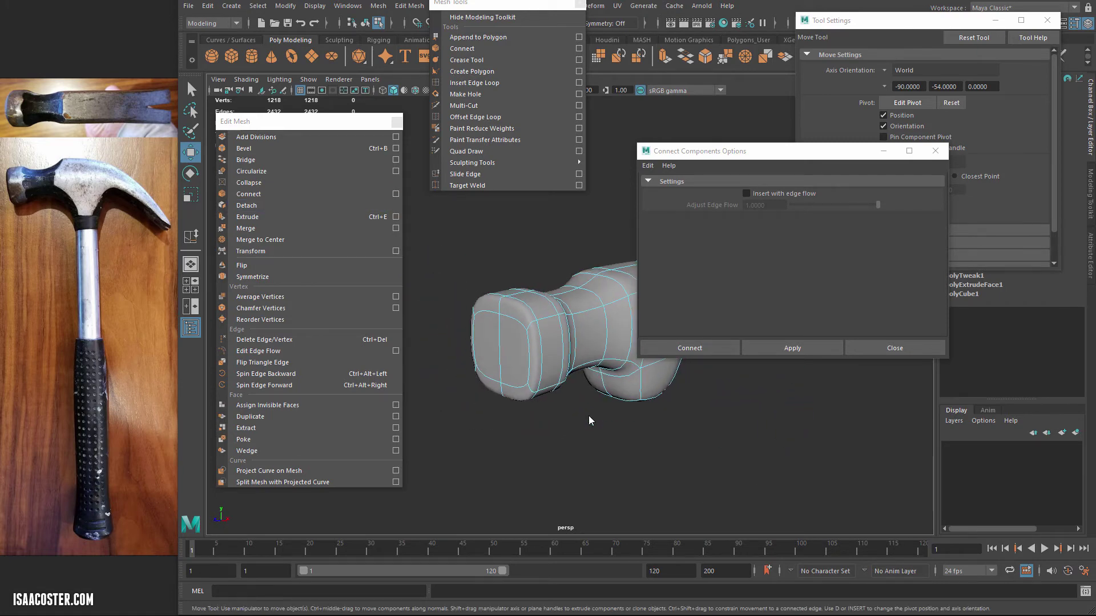
{"action": "left_click_drag", "start_coordinate": [698, 153], "coordinate": [820, 171]}
{"action": "left_click_drag", "start_coordinate": [616, 300], "coordinate": [658, 311], "text": "alt"}
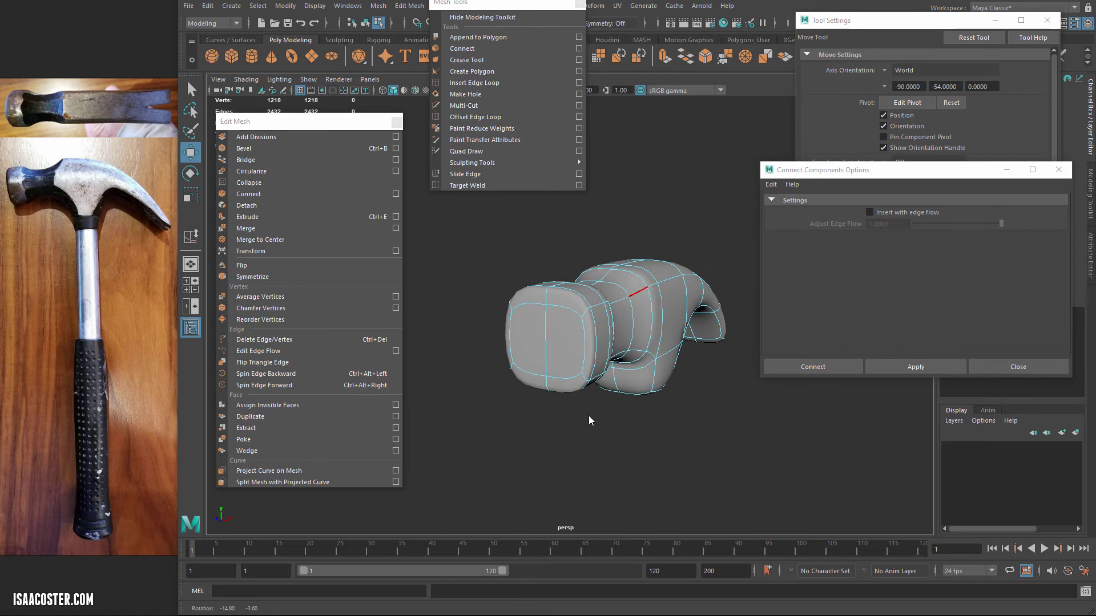
{"action": "left_click_drag", "start_coordinate": [590, 420], "coordinate": [589, 421], "text": "alt"}
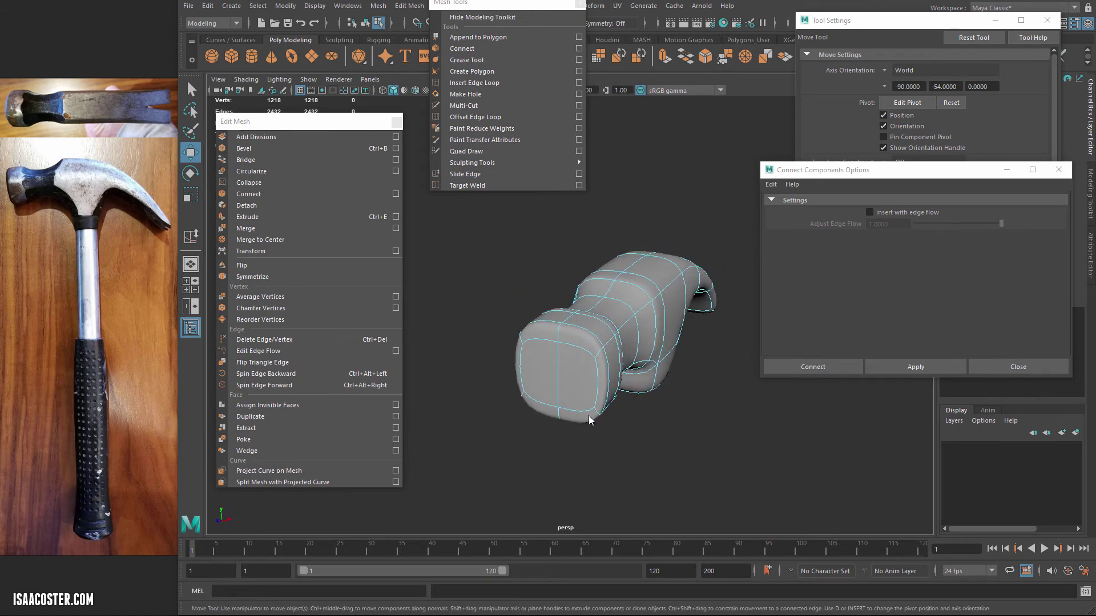
Delete the lengthwise centre edge loop from the unsmoothed head and check the shape in smooth preview
{"action": "key", "text": "1"}
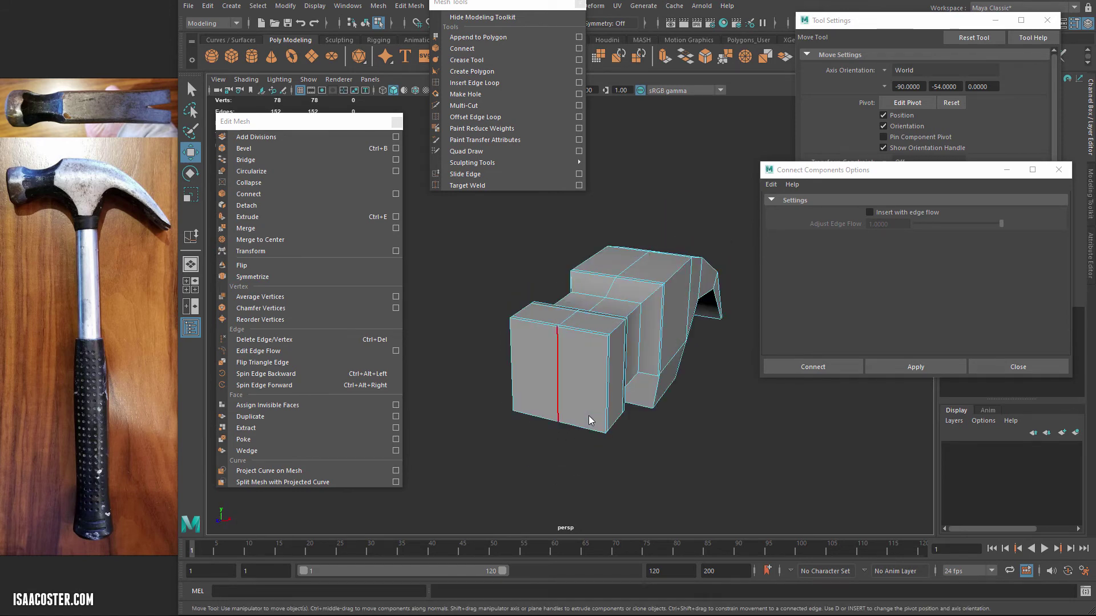
{"action": "key", "text": "ctrl+Delete"}
{"action": "key", "text": "3"}
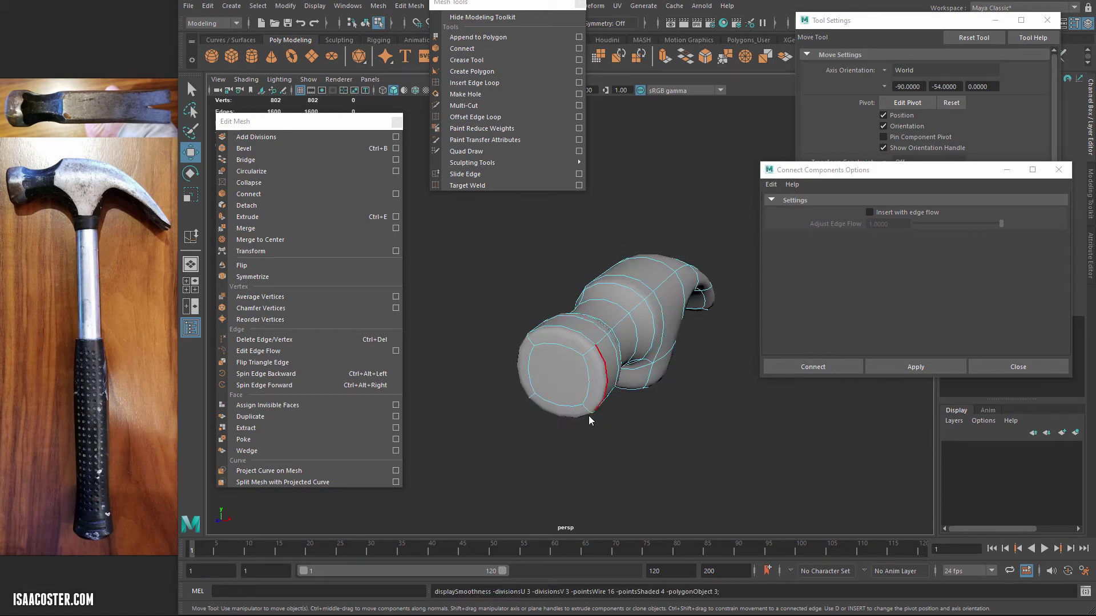
{"action": "left_click_drag", "start_coordinate": [589, 417], "coordinate": [590, 421], "text": "alt"}
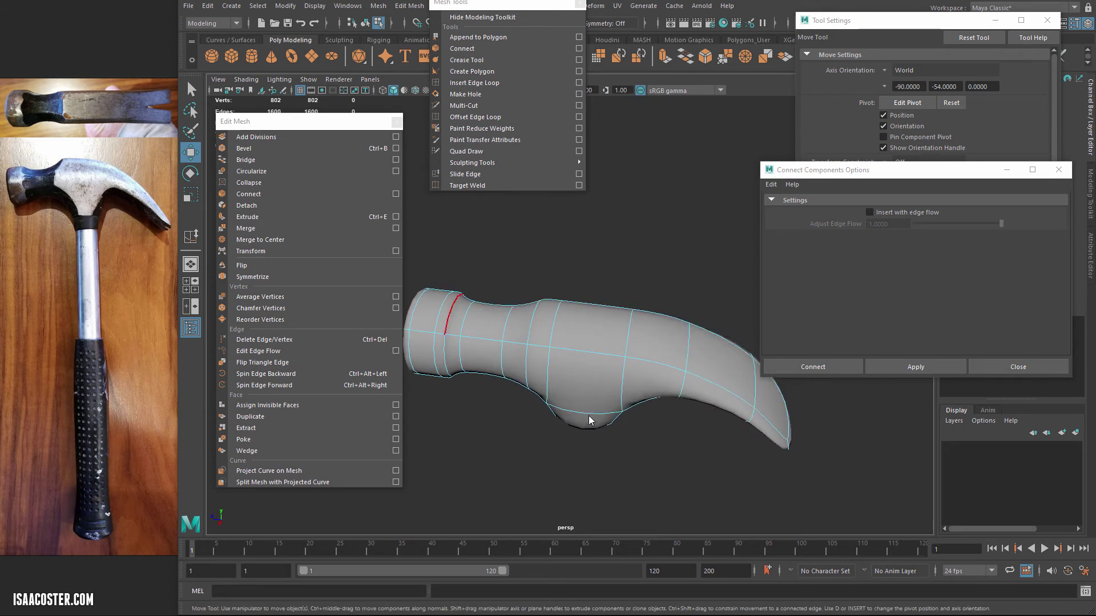
{"action": "left_click_drag", "start_coordinate": [590, 421], "coordinate": [589, 420], "text": "alt"}
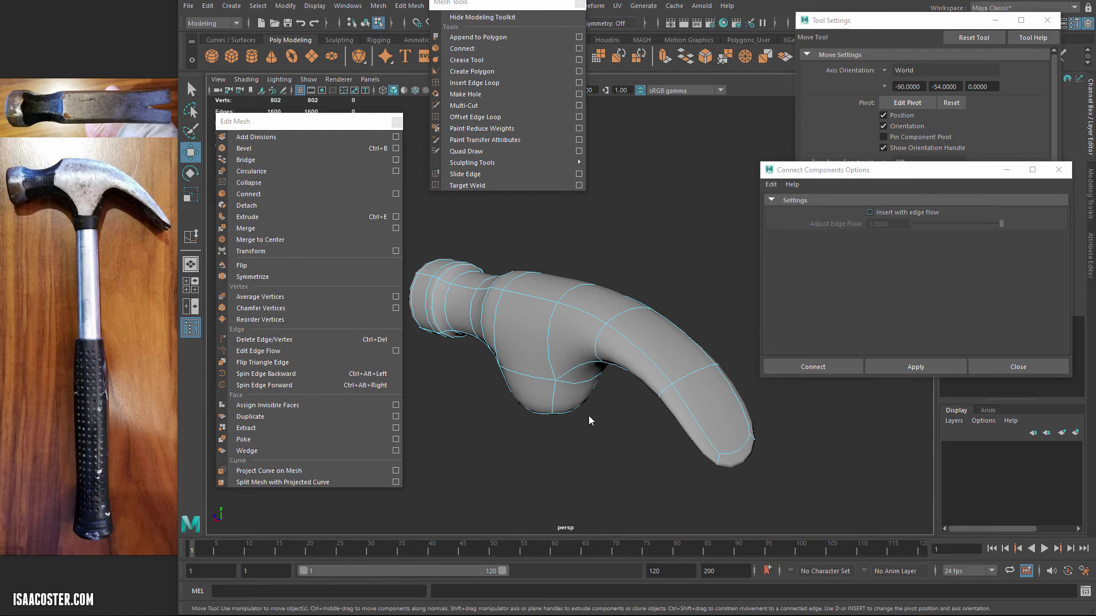
Turn on Insert with edge flow and connect the crosswise edge ring to add a lengthwise centre loop
{"action": "left_click", "coordinate": [869, 212]}
{"action": "left_click", "coordinate": [694, 374]}
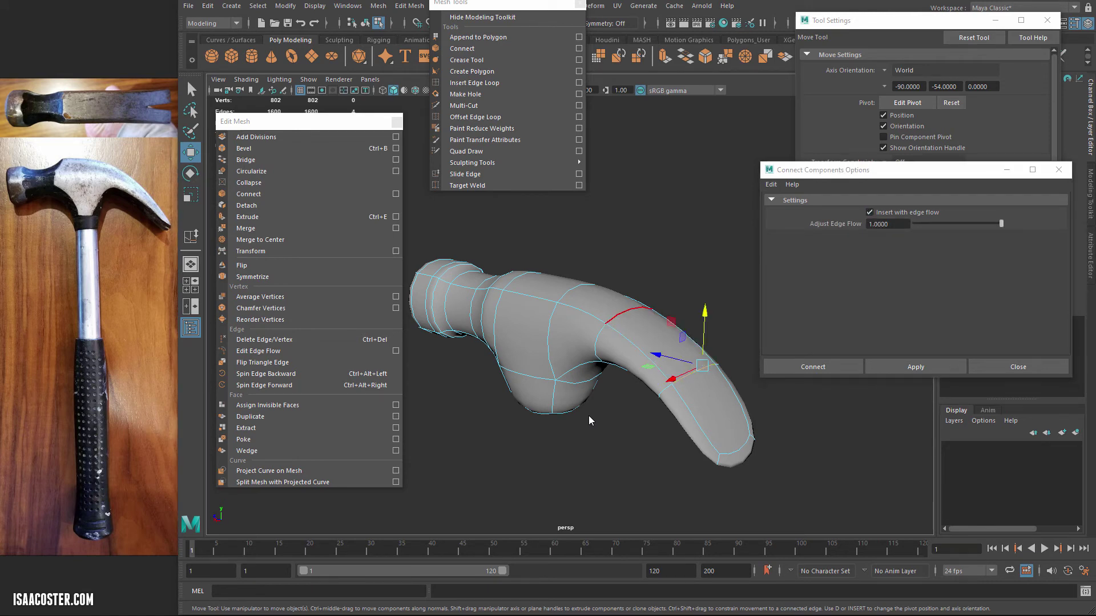
{"action": "double_click", "coordinate": [629, 313], "text": "shift"}
{"action": "left_click", "coordinate": [916, 367]}
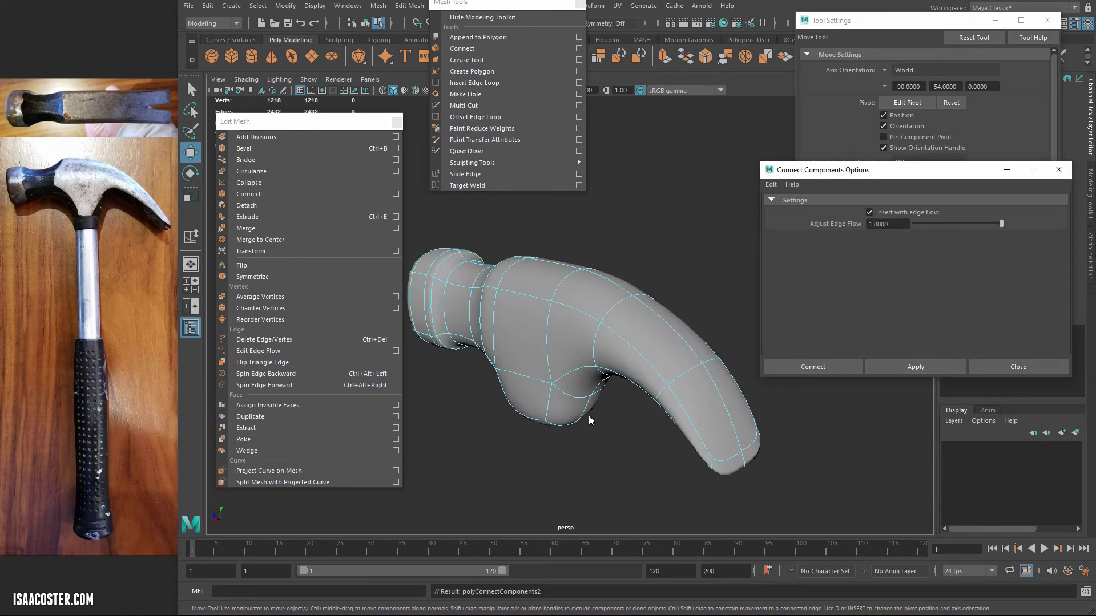
Connect the vertical edge ring around the head's sides with edge flow, adding a loop halfway up the sides
{"action": "left_click_drag", "start_coordinate": [590, 421], "coordinate": [590, 421], "text": "alt"}
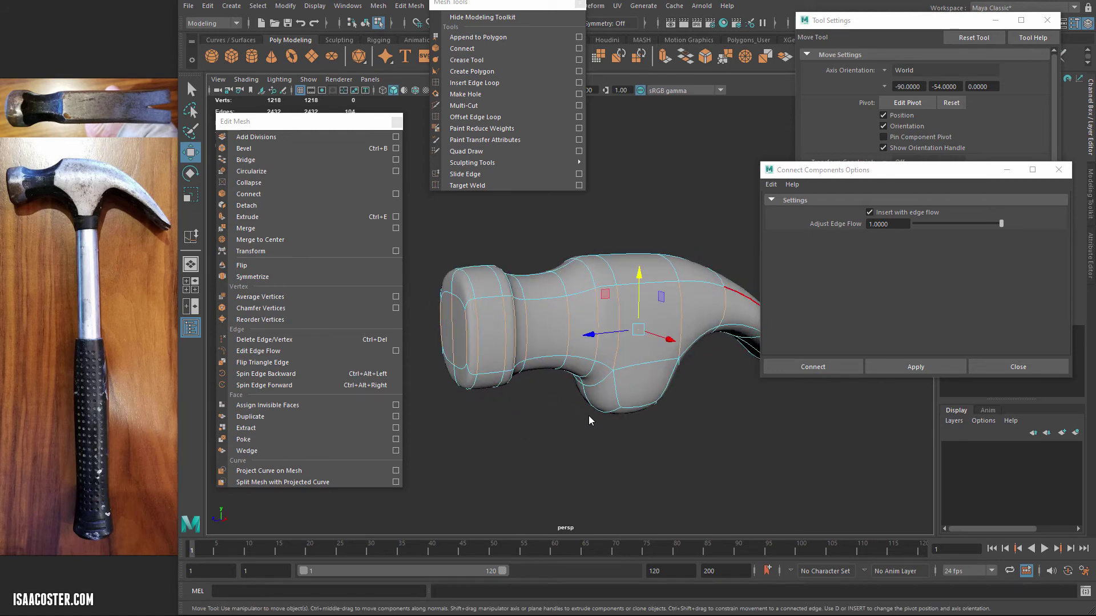
{"action": "left_click", "coordinate": [915, 367]}
{"action": "left_click_drag", "start_coordinate": [589, 421], "coordinate": [590, 421], "text": "alt"}
Return to the unsmoothed mesh and lower the top centre vertex at the claw's bend slightly
{"action": "key", "text": "1"}
{"action": "right_click", "coordinate": [693, 291]}
{"action": "left_click", "coordinate": [638, 291]}
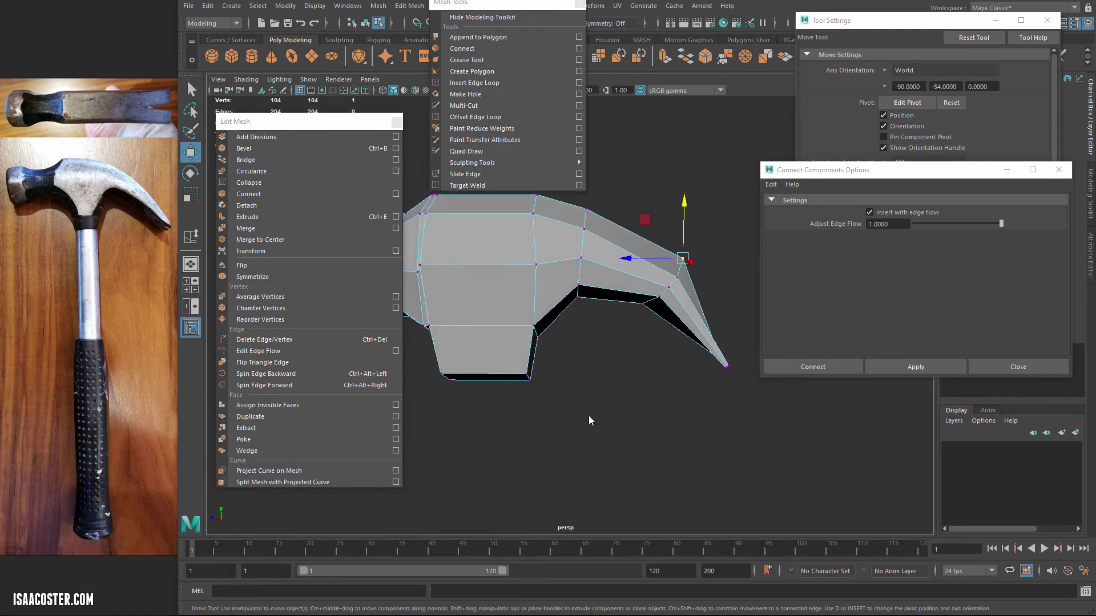
{"action": "left_click_drag", "start_coordinate": [683, 258], "coordinate": [680, 267]}
In the side view, adjust the head's upper vertices and lower the centre ones above the handle block
{"action": "left_click_drag", "start_coordinate": [590, 421], "coordinate": [590, 420], "text": "alt"}
{"action": "key", "text": "space"}
{"action": "left_click_drag", "start_coordinate": [638, 328], "coordinate": [698, 328]}
{"action": "right_click_drag", "start_coordinate": [590, 420], "coordinate": [590, 421], "text": "alt"}
{"action": "middle_click_drag", "start_coordinate": [590, 421], "coordinate": [590, 421], "text": "alt"}
{"action": "right_click_drag", "start_coordinate": [589, 421], "coordinate": [590, 421], "text": "alt"}
{"action": "left_click_drag", "start_coordinate": [493, 327], "coordinate": [507, 310]}
{"action": "left_click_drag", "start_coordinate": [551, 265], "coordinate": [536, 275]}
{"action": "middle_click_drag", "start_coordinate": [536, 275], "coordinate": [602, 298], "text": "alt"}
{"action": "middle_click_drag", "start_coordinate": [589, 421], "coordinate": [590, 421], "text": "alt"}
{"action": "left_click_drag", "start_coordinate": [441, 242], "coordinate": [622, 262]}
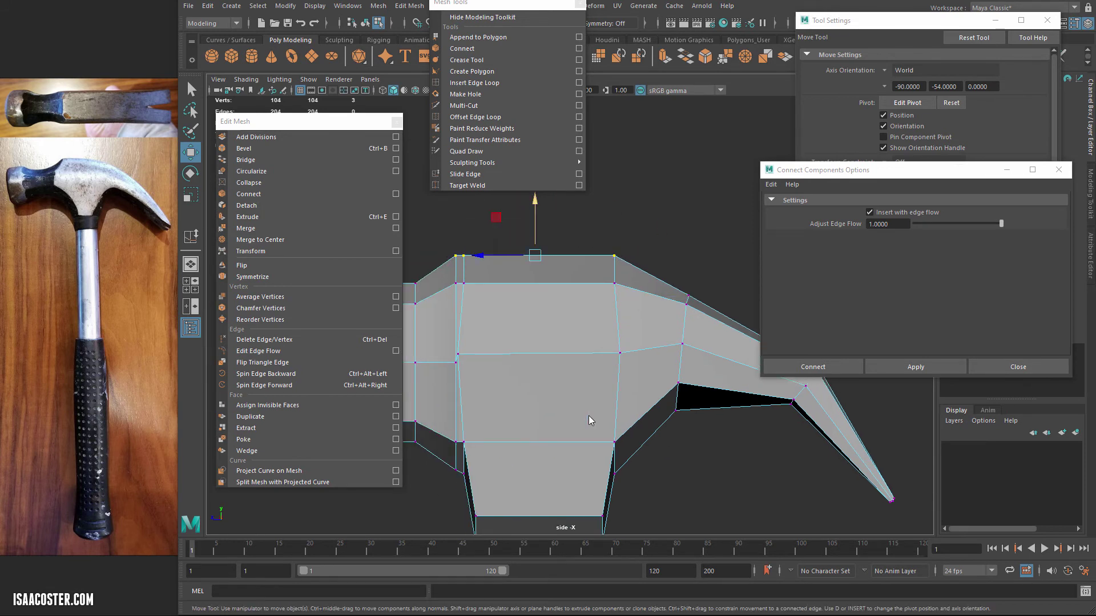
{"action": "left_click_drag", "start_coordinate": [535, 200], "coordinate": [535, 218]}
Lower the top centre vertices of the narrow neck until they sit just above its side edges
{"action": "scroll", "coordinate": [590, 421], "scroll_direction": "down", "scroll_amount": 5}
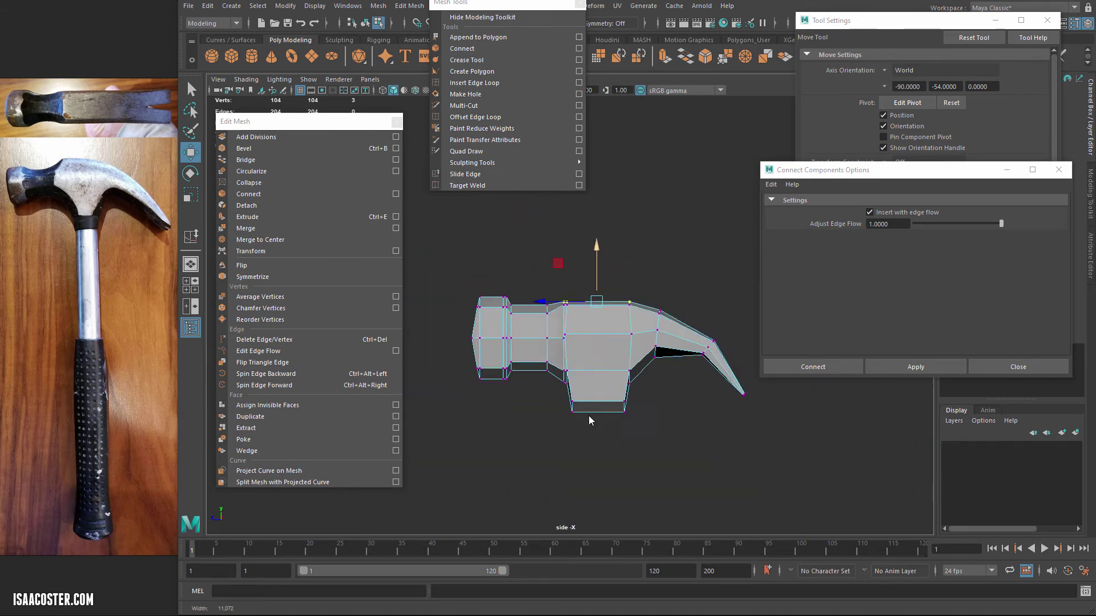
{"action": "scroll", "coordinate": [590, 420], "scroll_direction": "up", "scroll_amount": 4}
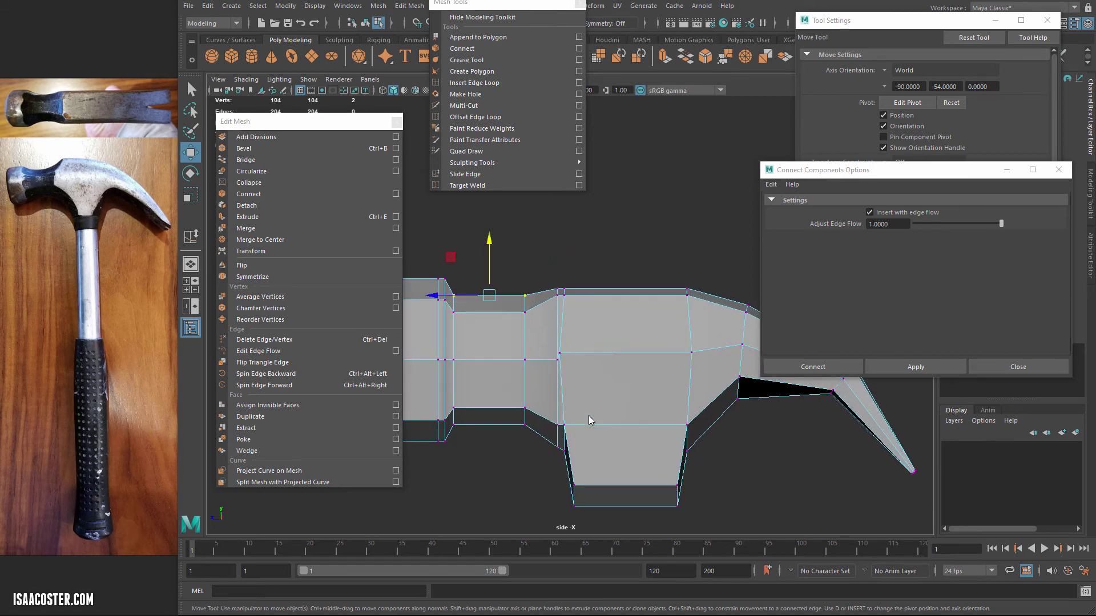
{"action": "middle_click_drag", "start_coordinate": [590, 421], "coordinate": [589, 421]}
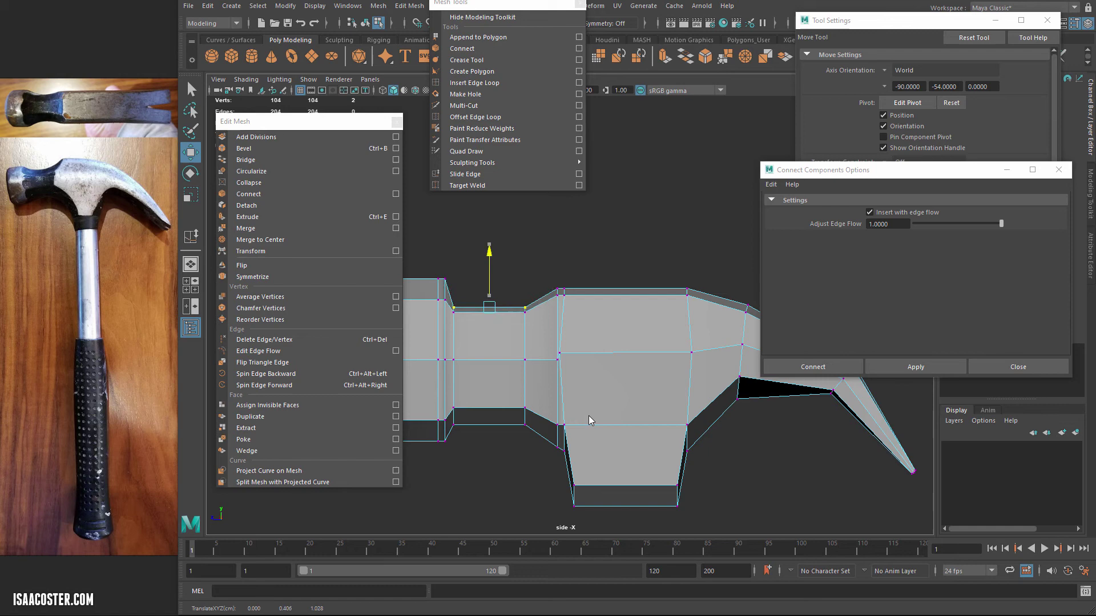
{"action": "scroll", "coordinate": [590, 421], "scroll_direction": "down", "scroll_amount": 2}
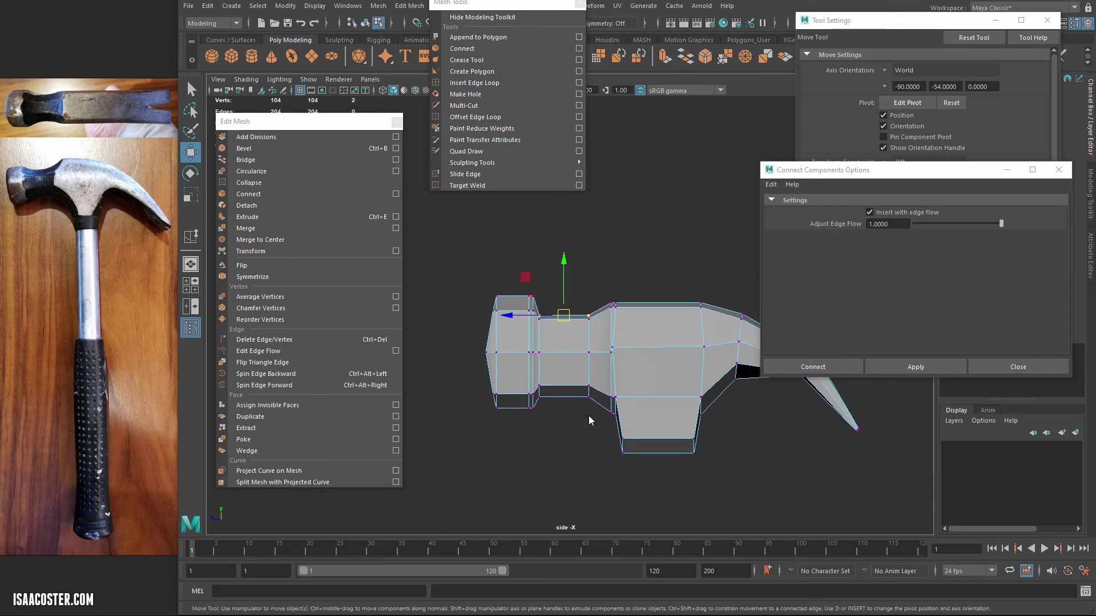
Preview the mesh smoothed and examine the head and claw from several angles in the perspective view
{"action": "key", "text": "3"}
{"action": "left_click_drag", "start_coordinate": [590, 420], "coordinate": [590, 420], "text": "alt"}
{"action": "key", "text": "space"}
{"action": "left_click_drag", "start_coordinate": [652, 266], "coordinate": [655, 247]}
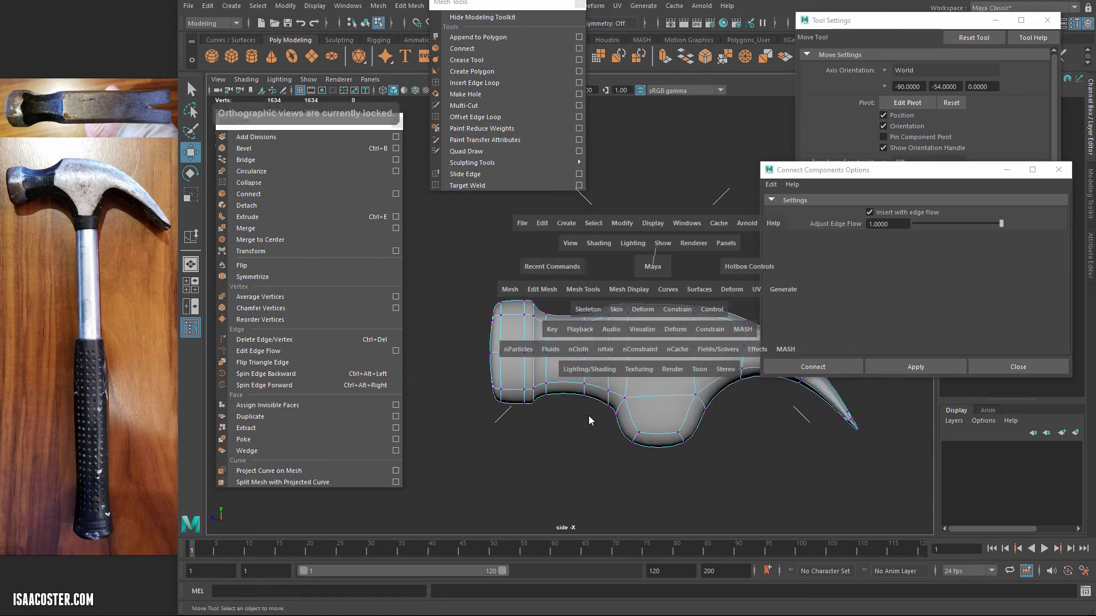
{"action": "left_click_drag", "start_coordinate": [590, 420], "coordinate": [590, 421], "text": "alt"}
{"action": "middle_click_drag", "start_coordinate": [590, 421], "coordinate": [590, 421], "text": "alt"}
{"action": "left_click_drag", "start_coordinate": [589, 420], "coordinate": [590, 421], "text": "alt"}
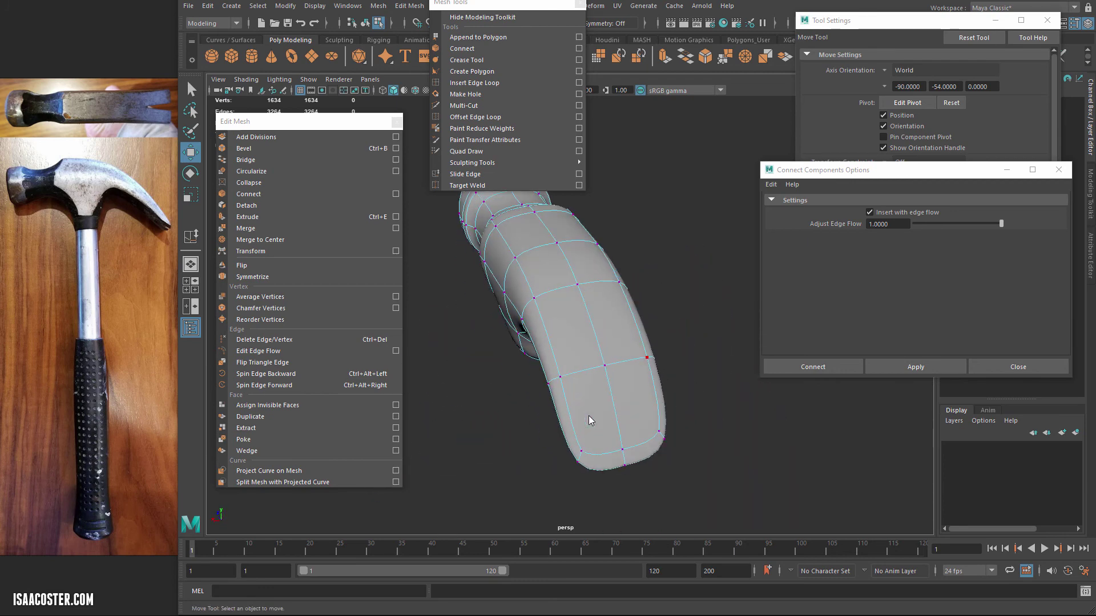
Bevel the centre edges running along the claw's upper side, around its tip and along its underside on the unsmoothed mesh
{"action": "key", "text": "1"}
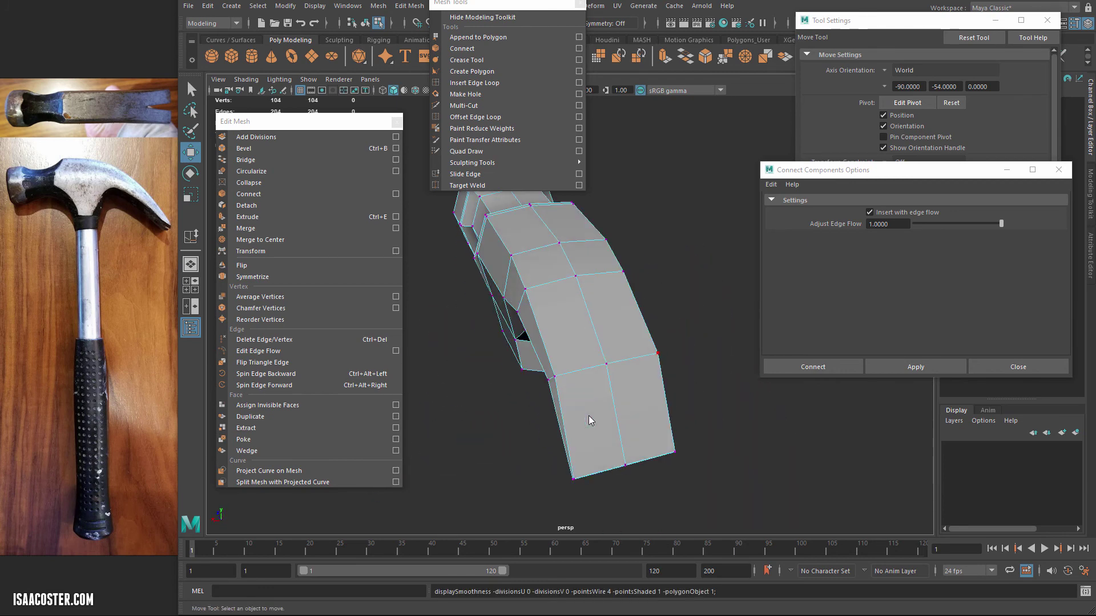
{"action": "right_click", "coordinate": [590, 421]}
{"action": "left_click", "coordinate": [605, 345]}
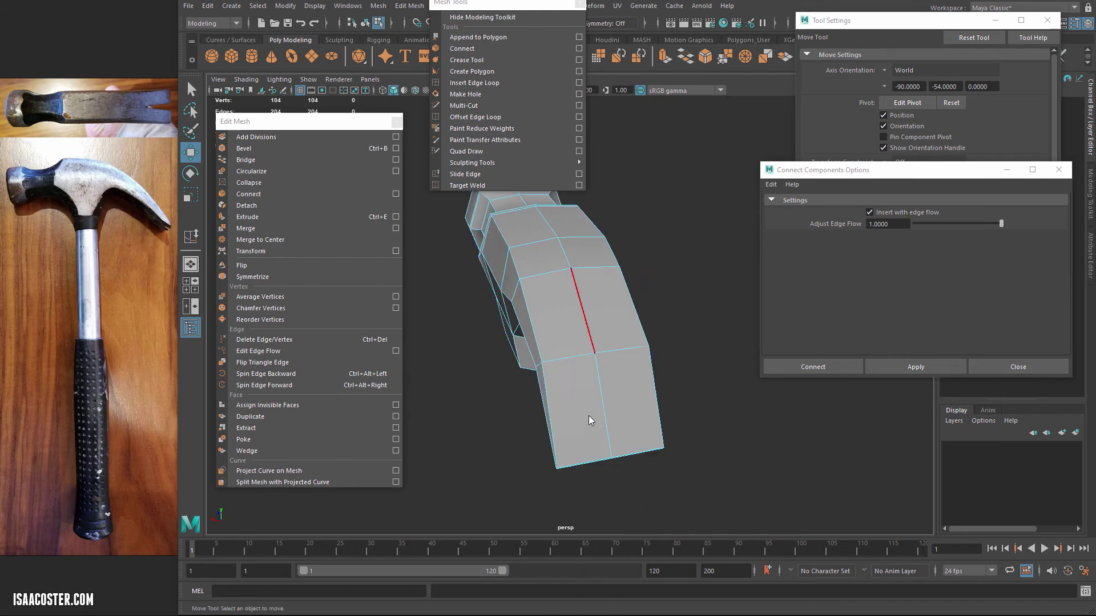
{"action": "left_click", "coordinate": [582, 311]}
{"action": "left_click", "coordinate": [603, 405], "text": "shift"}
{"action": "left_click_drag", "start_coordinate": [590, 421], "coordinate": [590, 421], "text": "alt"}
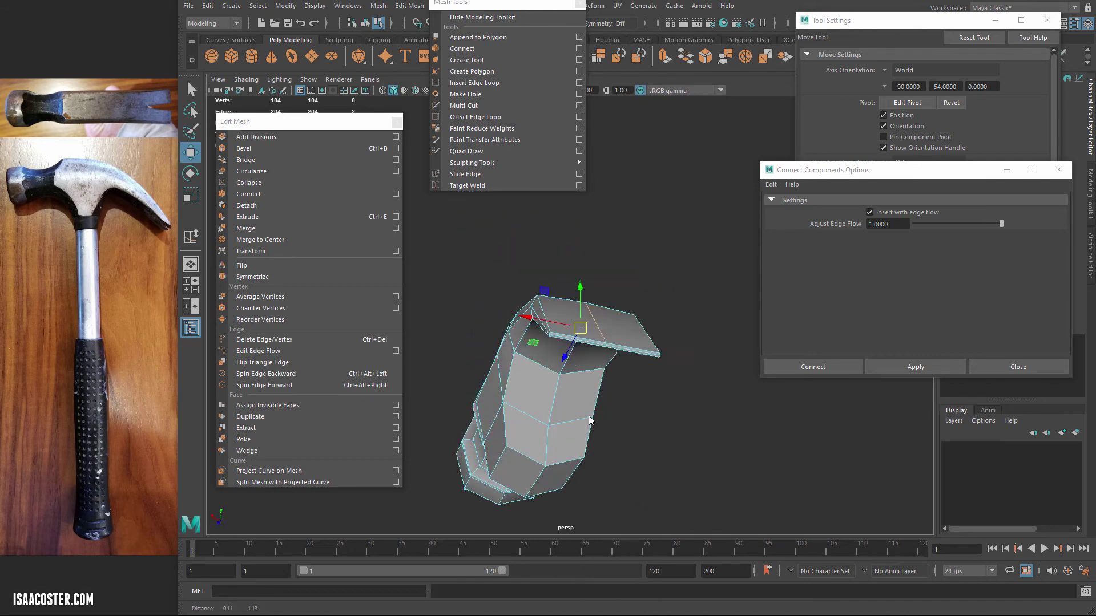
{"action": "right_click_drag", "start_coordinate": [589, 421], "coordinate": [589, 421], "text": "alt"}
{"action": "left_click_drag", "start_coordinate": [590, 421], "coordinate": [590, 420], "text": "alt"}
{"action": "middle_click_drag", "start_coordinate": [589, 421], "coordinate": [590, 421], "text": "alt"}
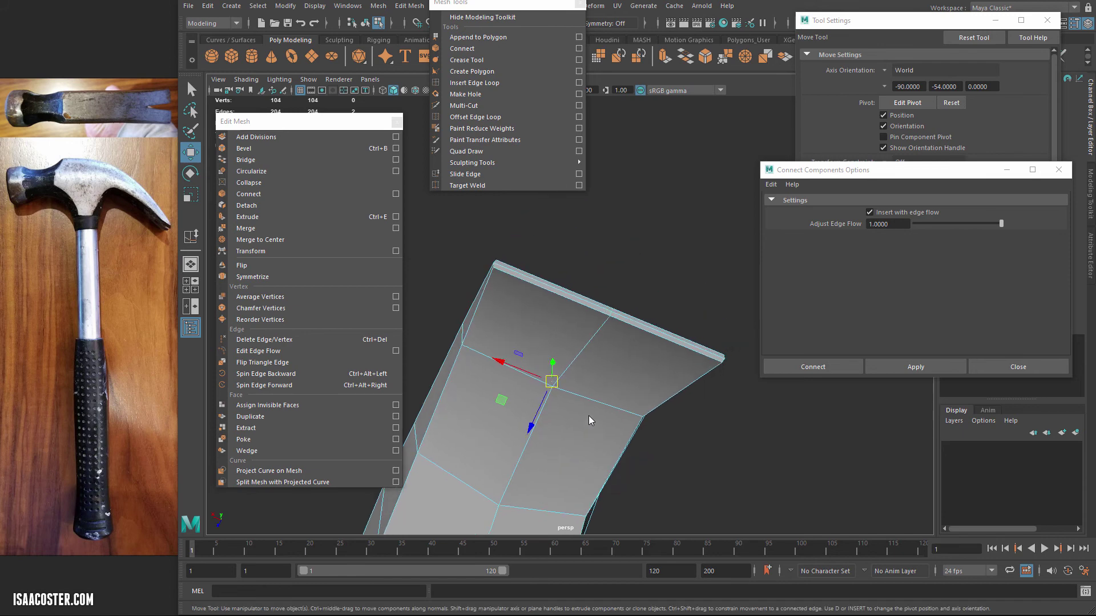
{"action": "right_click_drag", "start_coordinate": [590, 421], "coordinate": [590, 420], "text": "alt"}
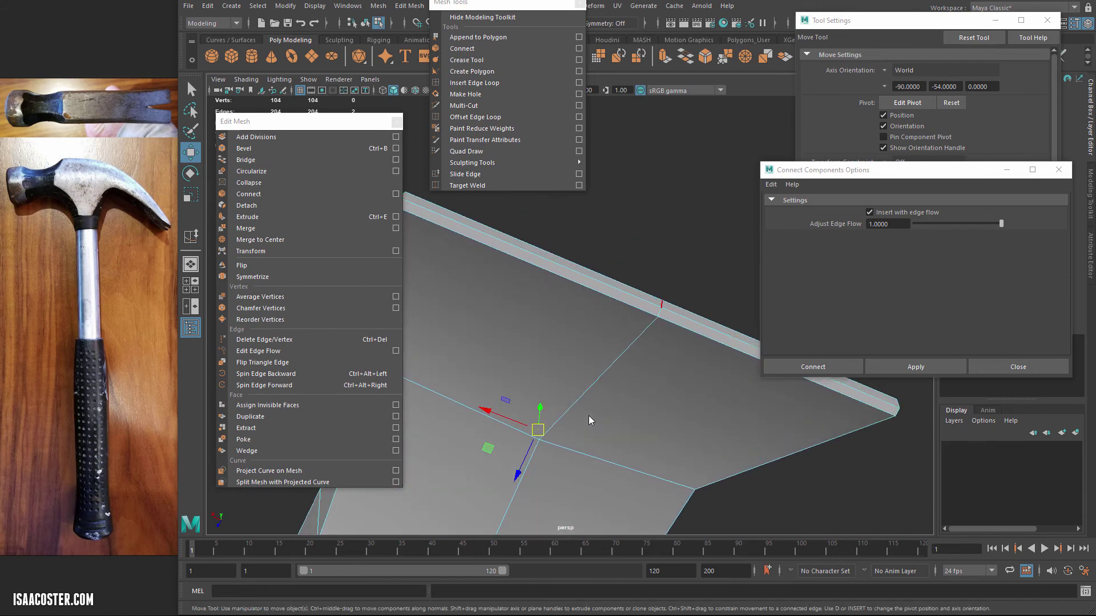
{"action": "left_click_drag", "start_coordinate": [591, 421], "coordinate": [590, 421], "text": "alt"}
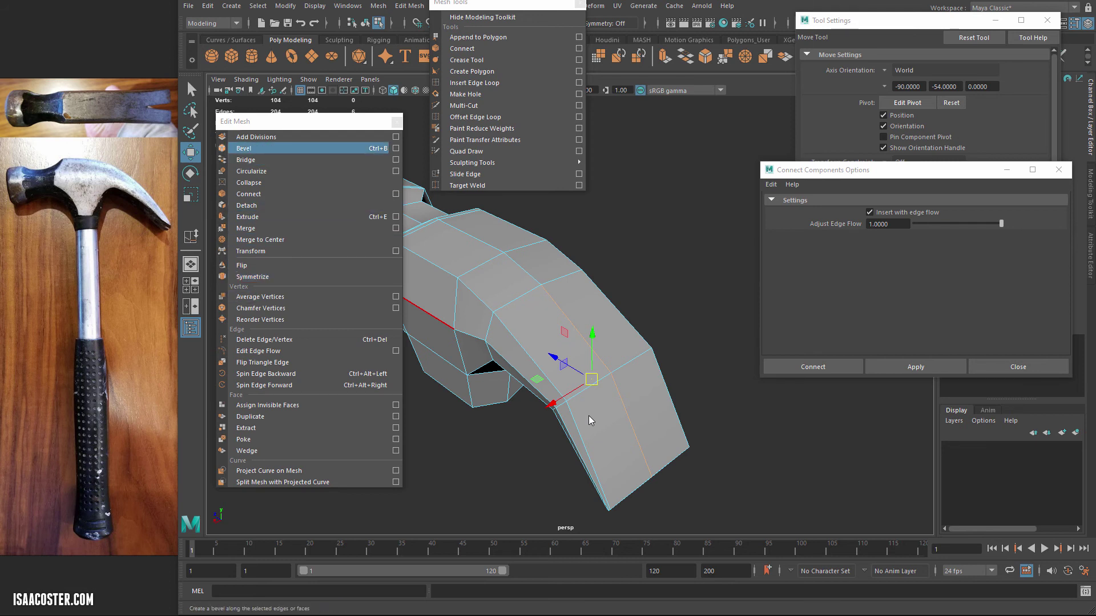
{"action": "key", "text": "ctrl+b"}
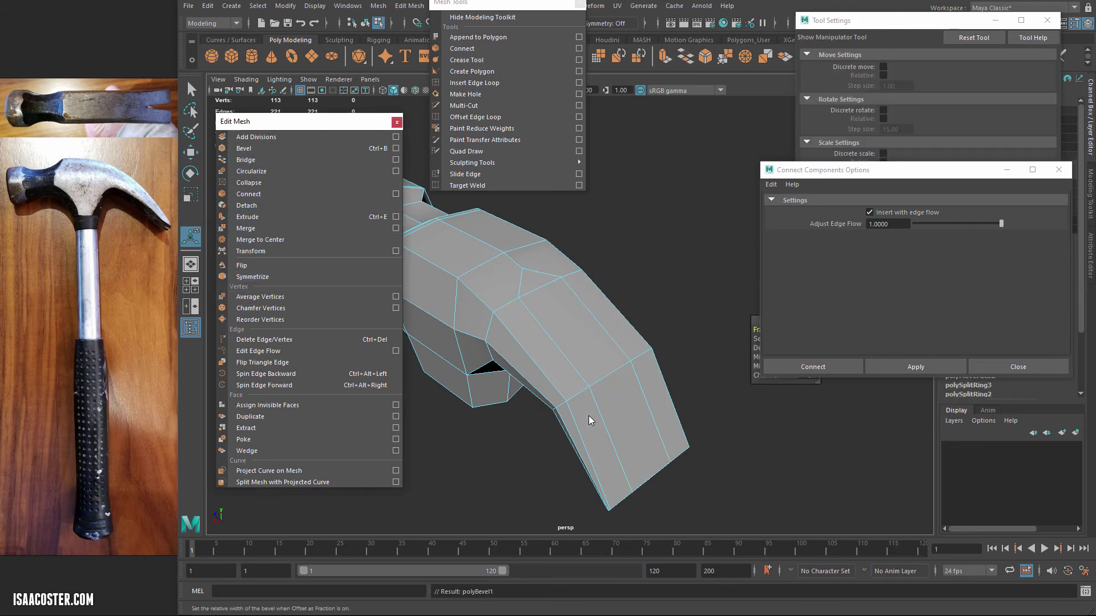
Move the Connect options aside and set the claw bevel's fraction to 0.2
{"action": "mouse_move", "coordinate": [861, 170]}
{"action": "left_mouse_down"}
{"action": "mouse_move", "coordinate": [883, 384]}
{"action": "mouse_move", "coordinate": [863, 445]}
{"action": "left_mouse_up"}
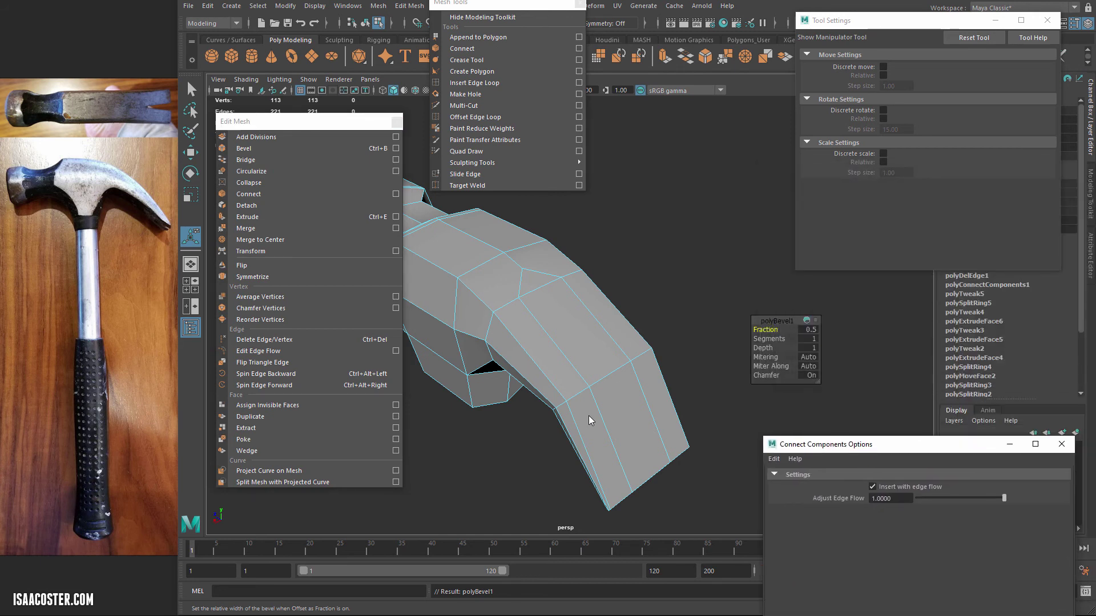
{"action": "mouse_move", "coordinate": [778, 321]}
{"action": "left_mouse_down"}
{"action": "mouse_move", "coordinate": [705, 240]}
{"action": "mouse_move", "coordinate": [676, 224]}
{"action": "mouse_move", "coordinate": [641, 233]}
{"action": "left_mouse_up"}
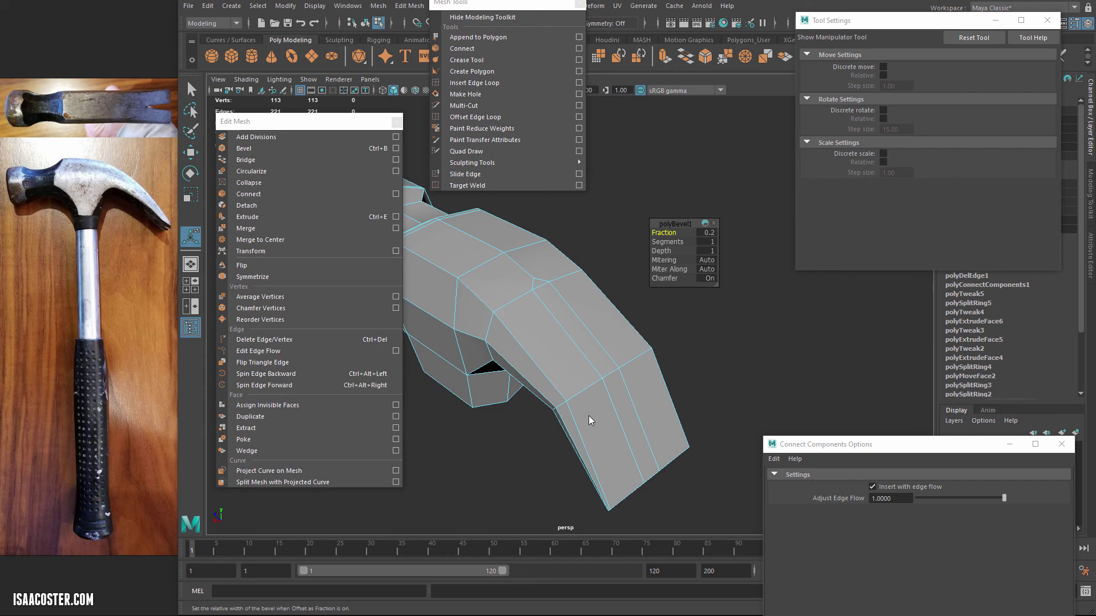
{"action": "left_click", "coordinate": [703, 371]}
Delete the narrow strip of bevelled faces along the claw's top, tip and underside, including the small triangular end faces
{"action": "right_click_drag", "start_coordinate": [646, 335], "coordinate": [646, 367]}
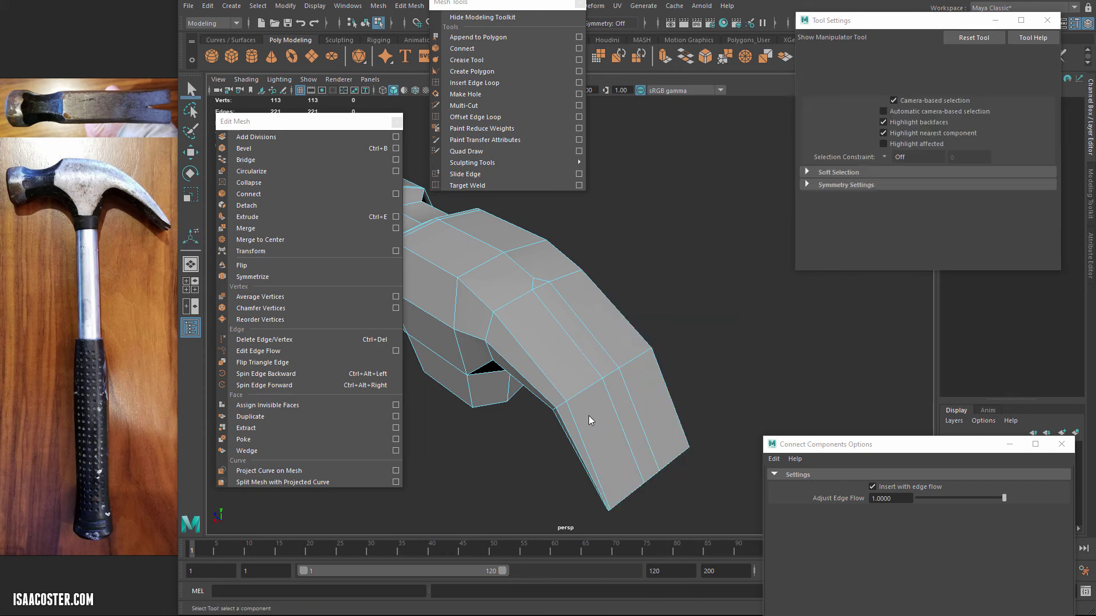
{"action": "left_click", "coordinate": [577, 334]}
{"action": "left_click", "coordinate": [630, 423], "text": "shift"}
{"action": "mouse_move", "coordinate": [645, 422]}
{"action": "left_mouse_down", "text": "alt"}
{"action": "mouse_move", "coordinate": [570, 382]}
{"action": "mouse_move", "coordinate": [589, 486]}
{"action": "left_mouse_up", "text": "alt"}
{"action": "mouse_move", "coordinate": [591, 421]}
{"action": "left_mouse_down", "text": "alt"}
{"action": "mouse_move", "coordinate": [647, 411]}
{"action": "mouse_move", "coordinate": [590, 421]}
{"action": "left_mouse_up", "text": "alt"}
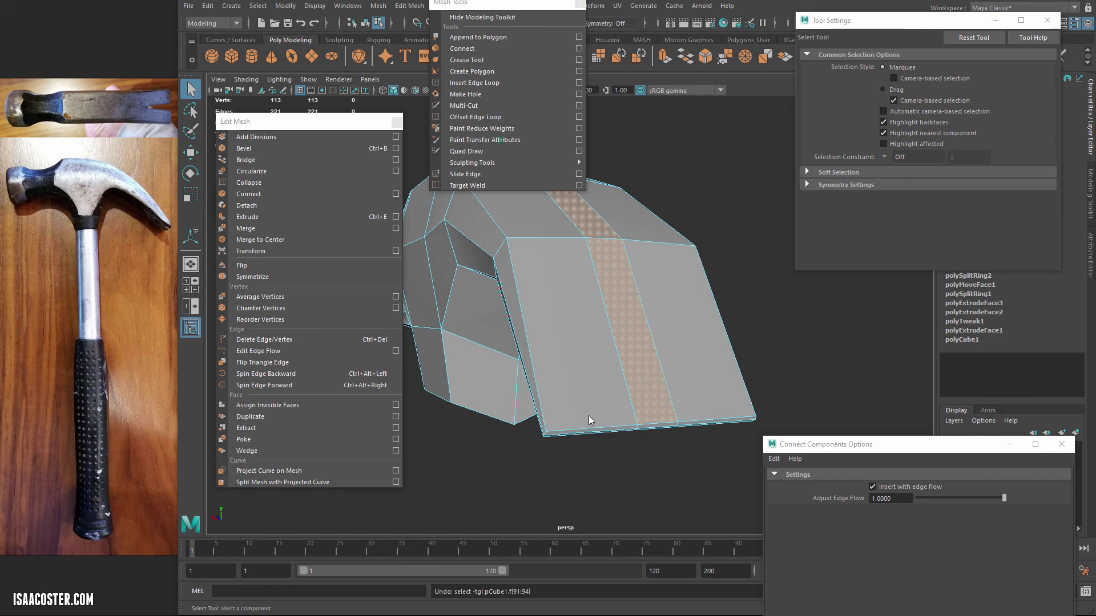
{"action": "left_click_drag", "start_coordinate": [590, 420], "coordinate": [590, 421], "text": "alt"}
{"action": "left_click_drag", "start_coordinate": [651, 369], "coordinate": [652, 373], "text": "shift"}
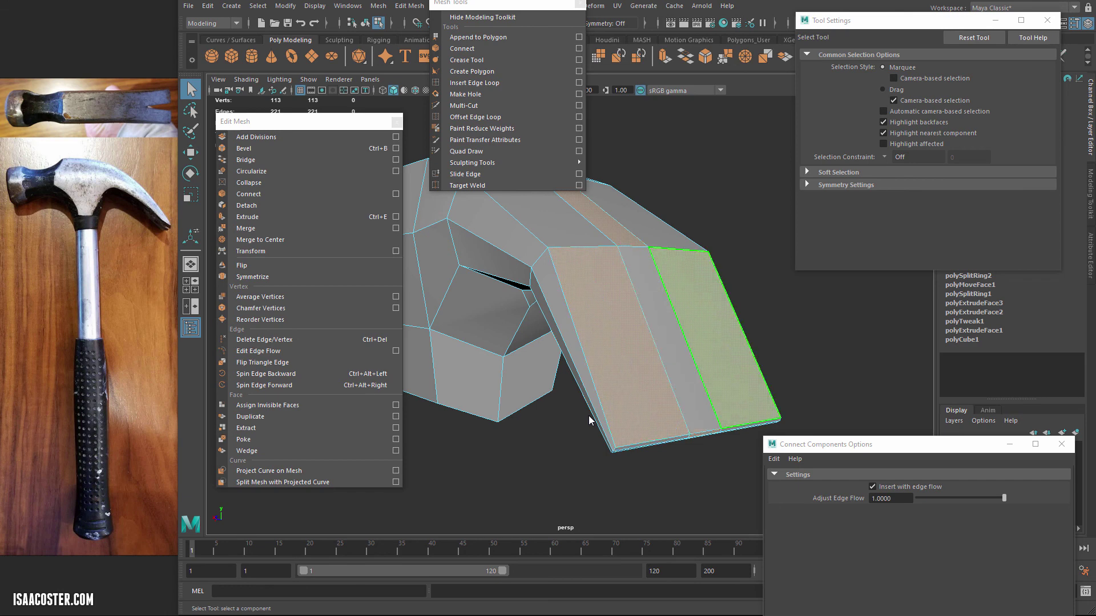
{"action": "key", "text": "ctrl+z"}
{"action": "left_click_drag", "start_coordinate": [589, 420], "coordinate": [589, 421], "text": "alt"}
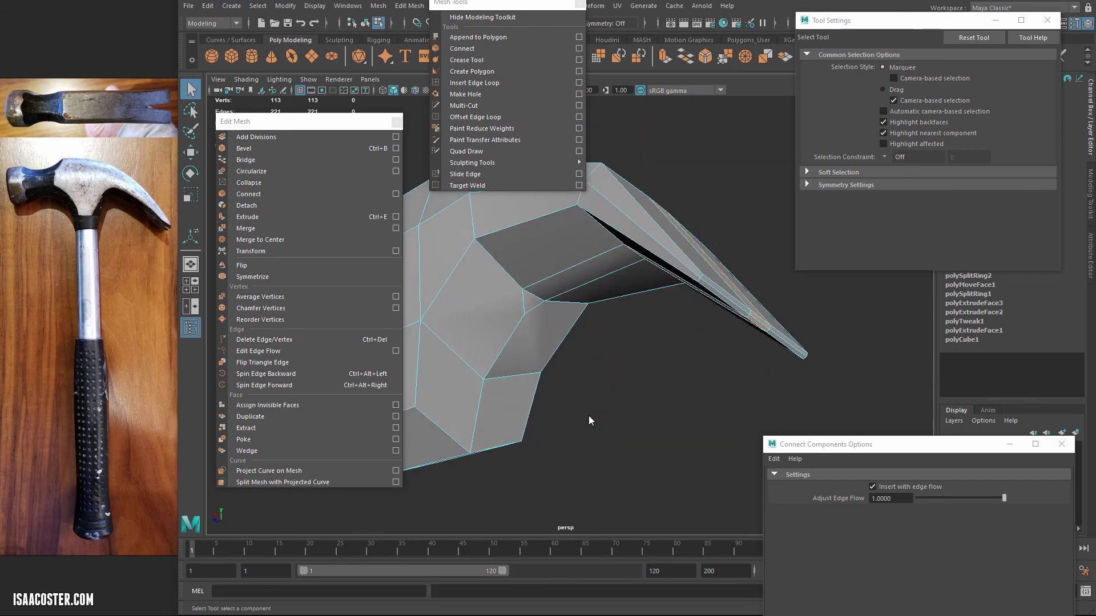
{"action": "key", "text": "["}
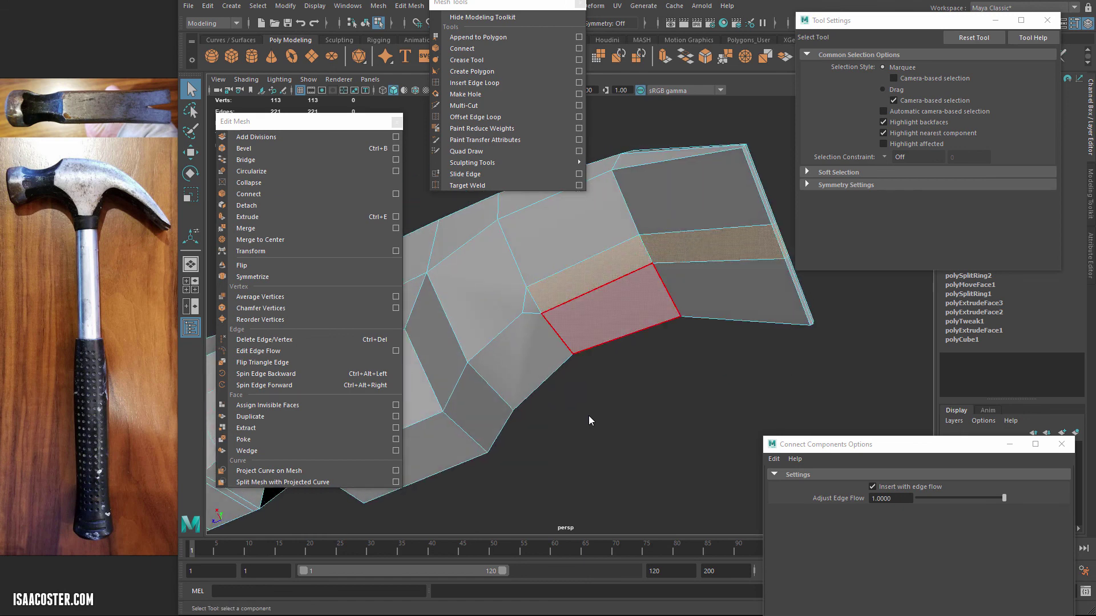
{"action": "left_click", "coordinate": [530, 305], "text": "shift"}
{"action": "left_click_drag", "start_coordinate": [589, 420], "coordinate": [589, 421], "text": "alt"}
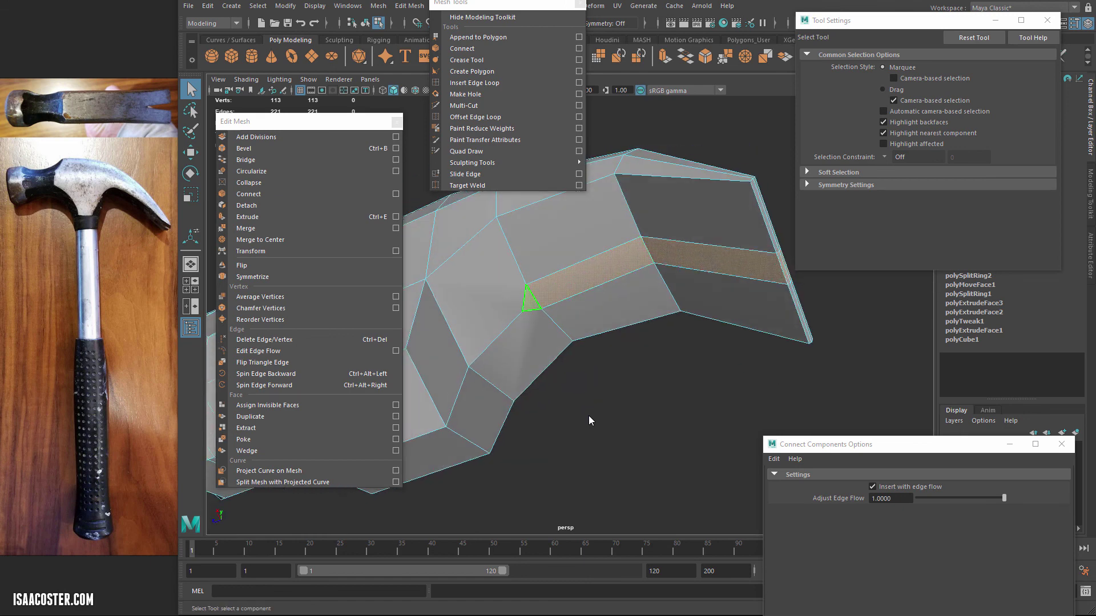
{"action": "left_click", "coordinate": [530, 304], "text": "shift"}
{"action": "left_click_drag", "start_coordinate": [589, 416], "coordinate": [590, 420], "text": "alt"}
{"action": "key", "text": "Delete"}
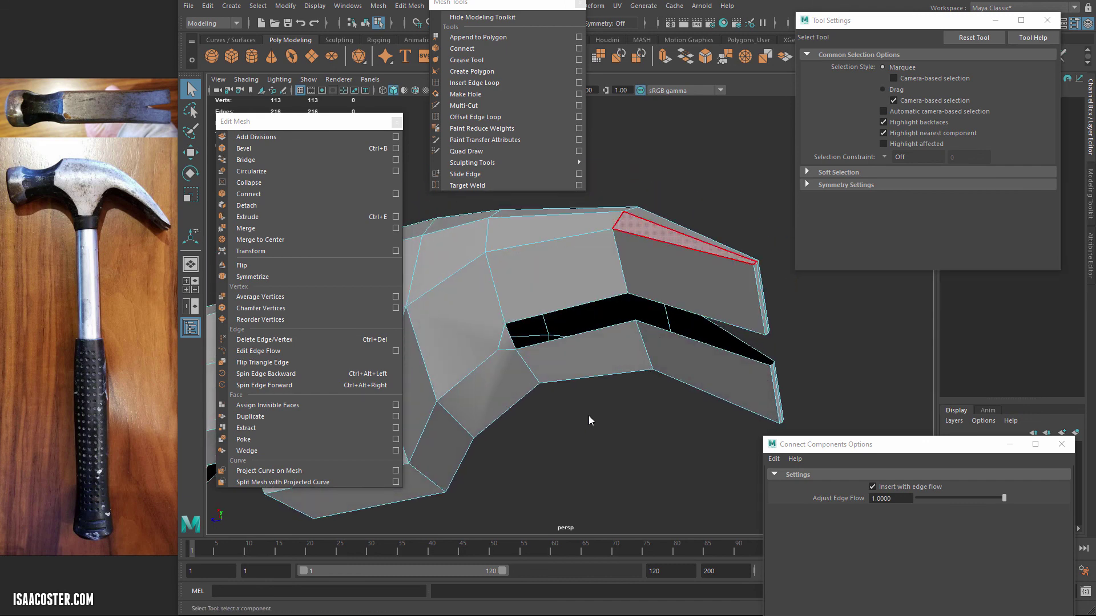
{"action": "right_click", "coordinate": [665, 285]}
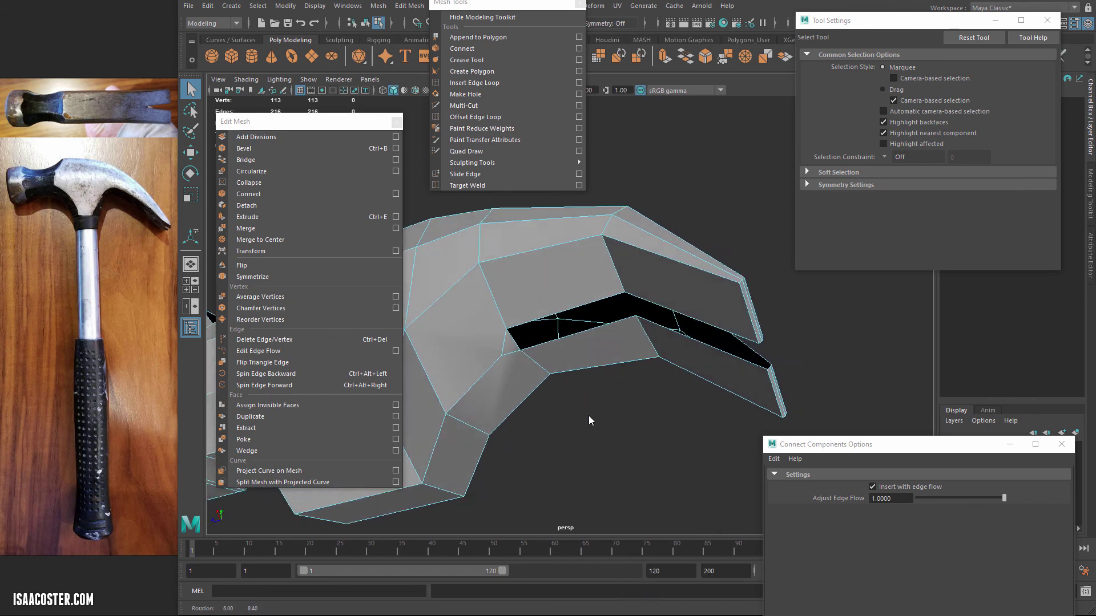